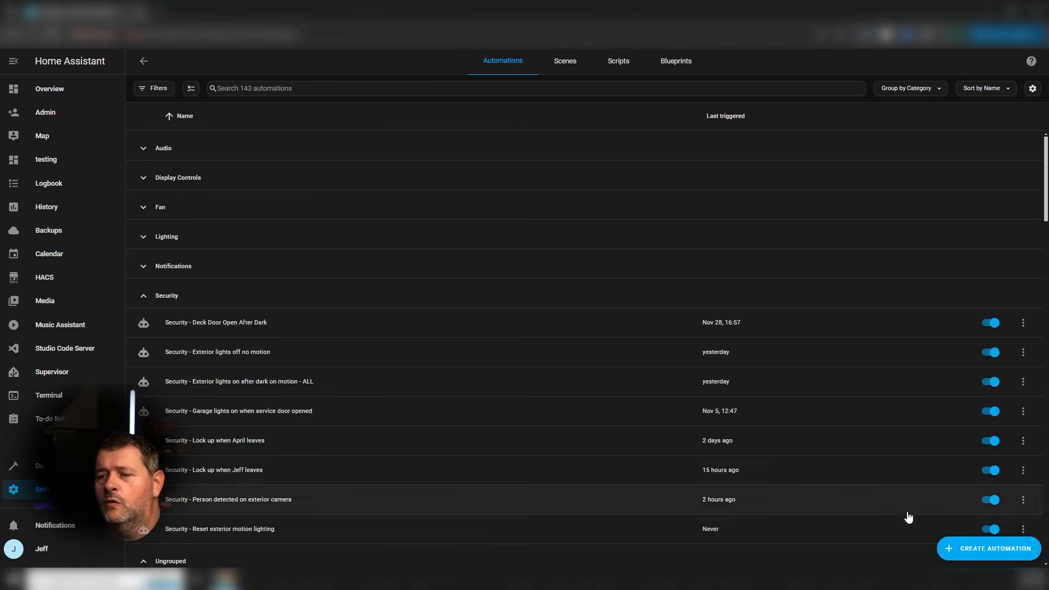
- Create a new empty automation from scratch
click(988, 549)
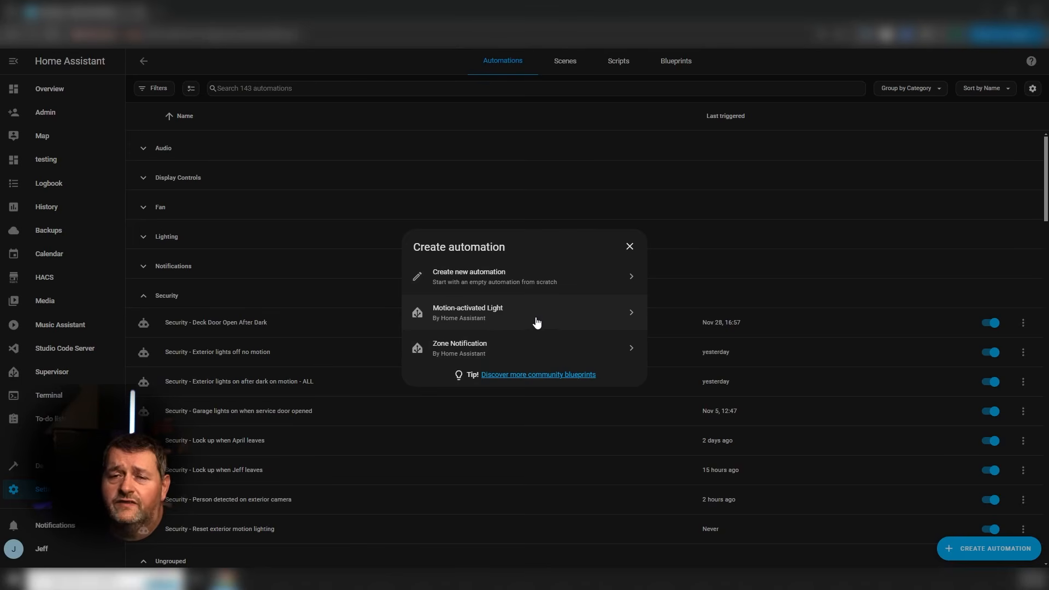
click(514, 286)
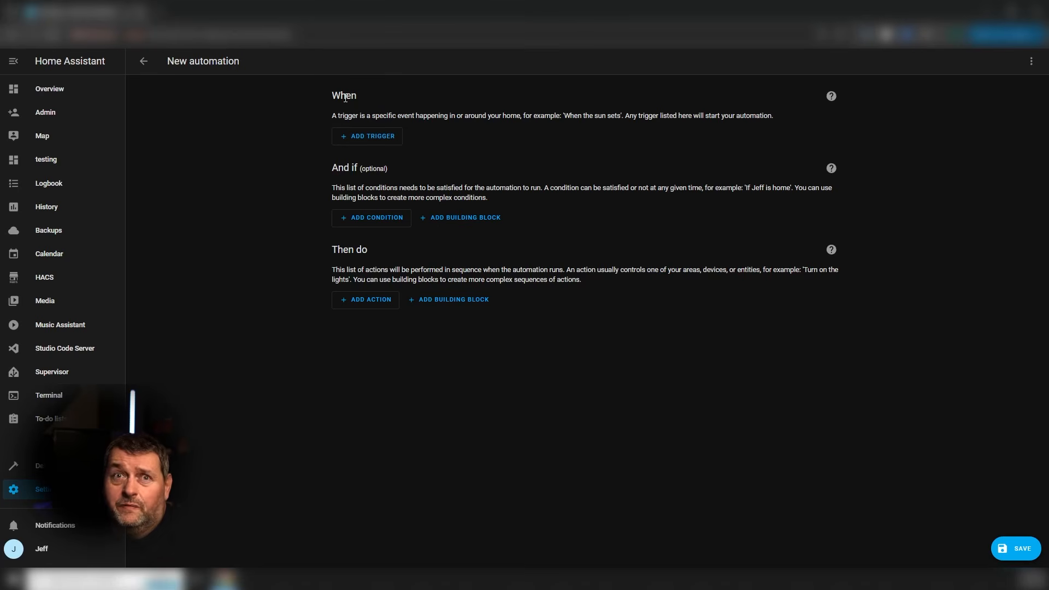
- Examine the available trigger types, including the Entity, Time and location, and Other triggers categories, without adding one
click(382, 135)
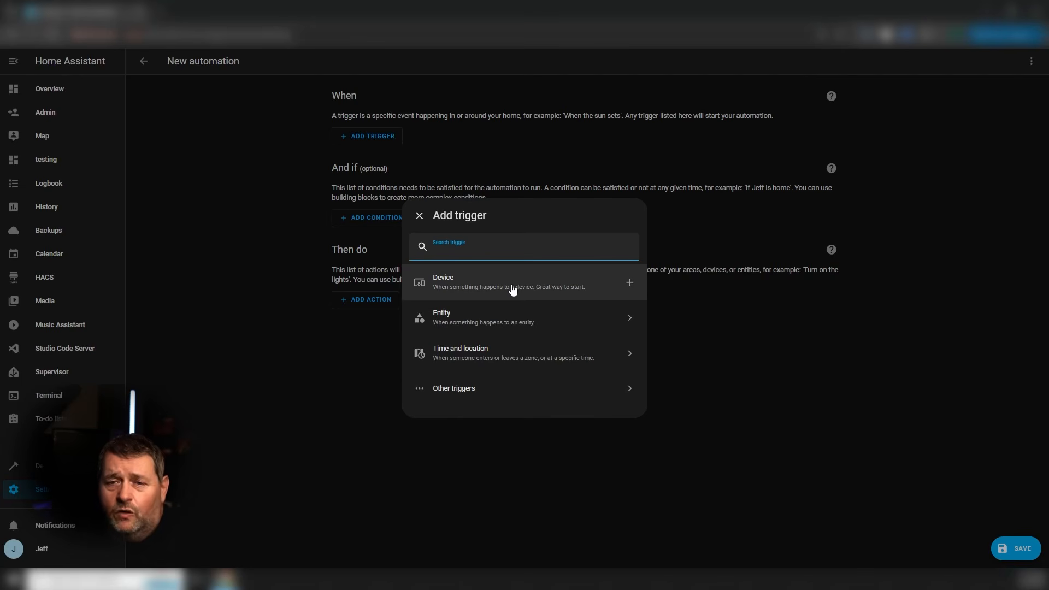
click(514, 326)
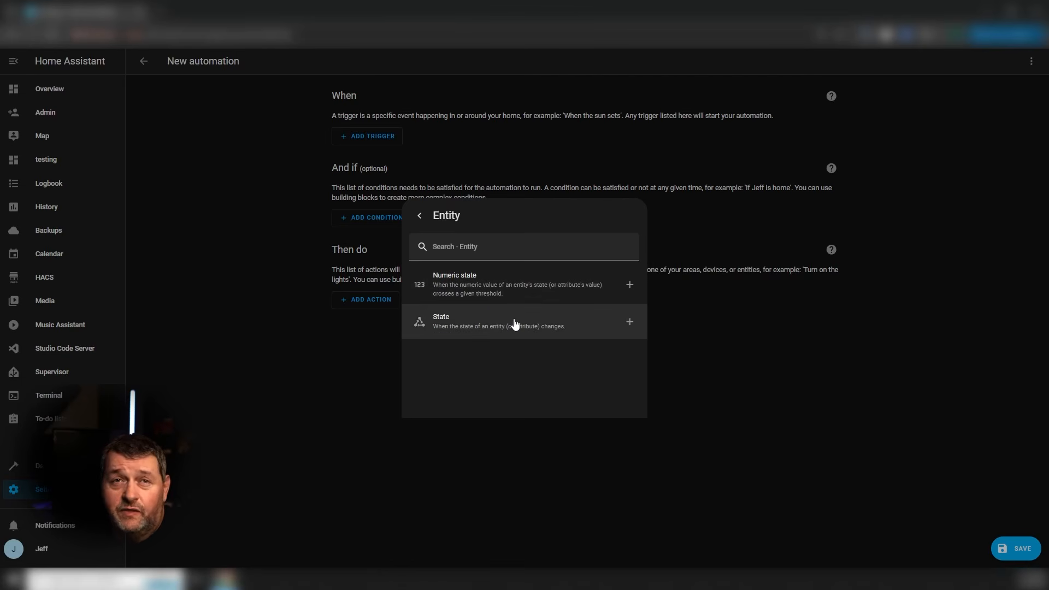
click(420, 216)
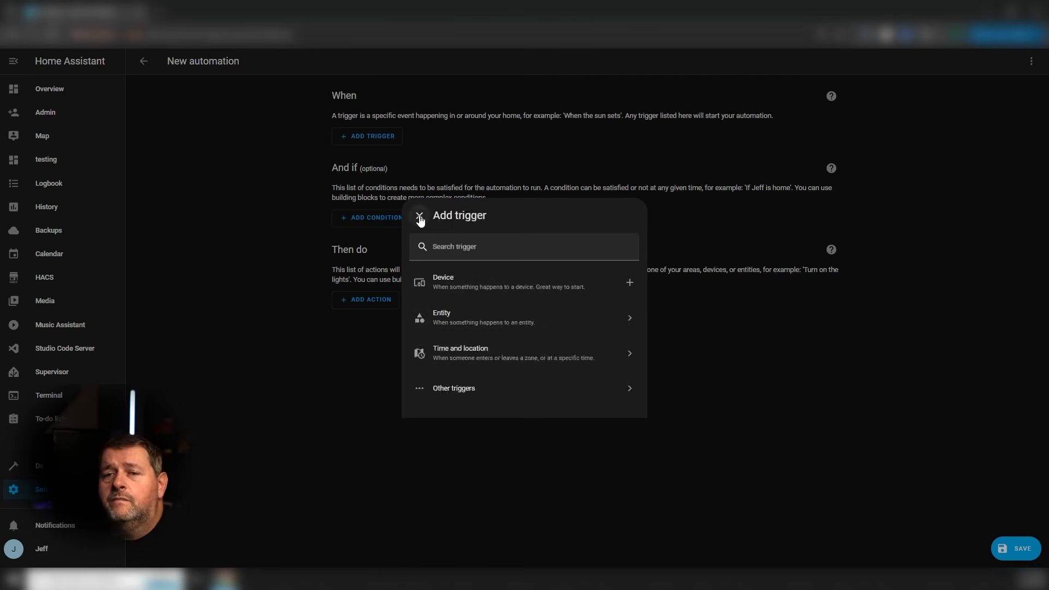
click(475, 355)
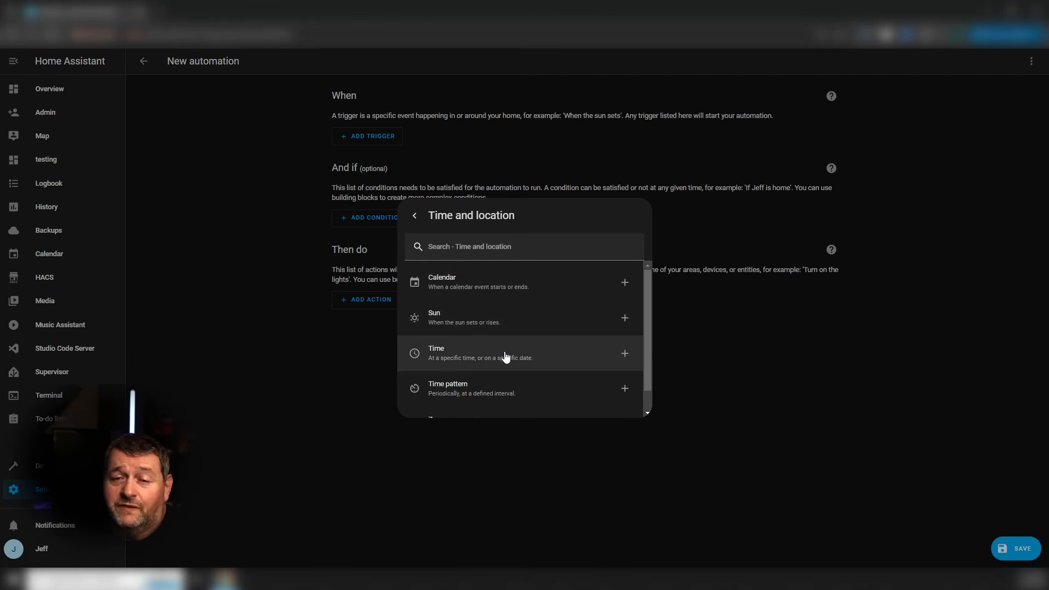
scroll(506, 357, down, 1)
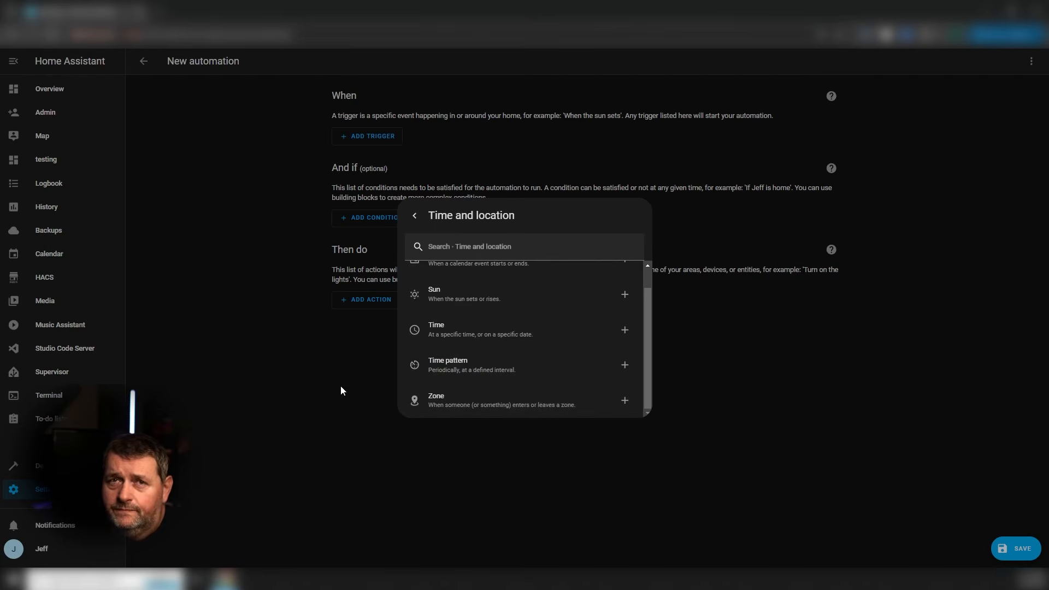
drag(351, 373, 416, 368)
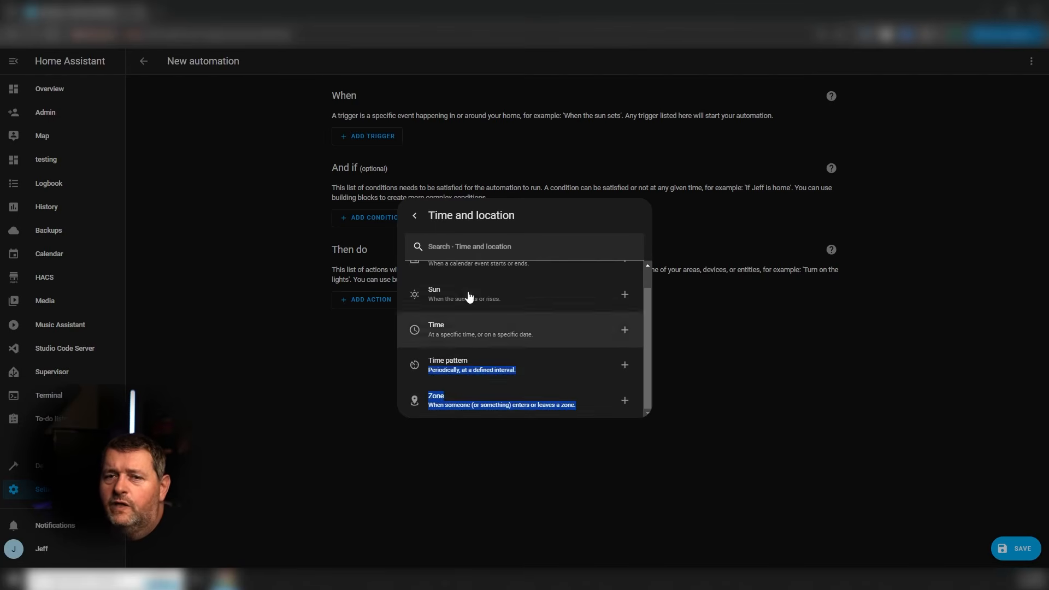
click(416, 217)
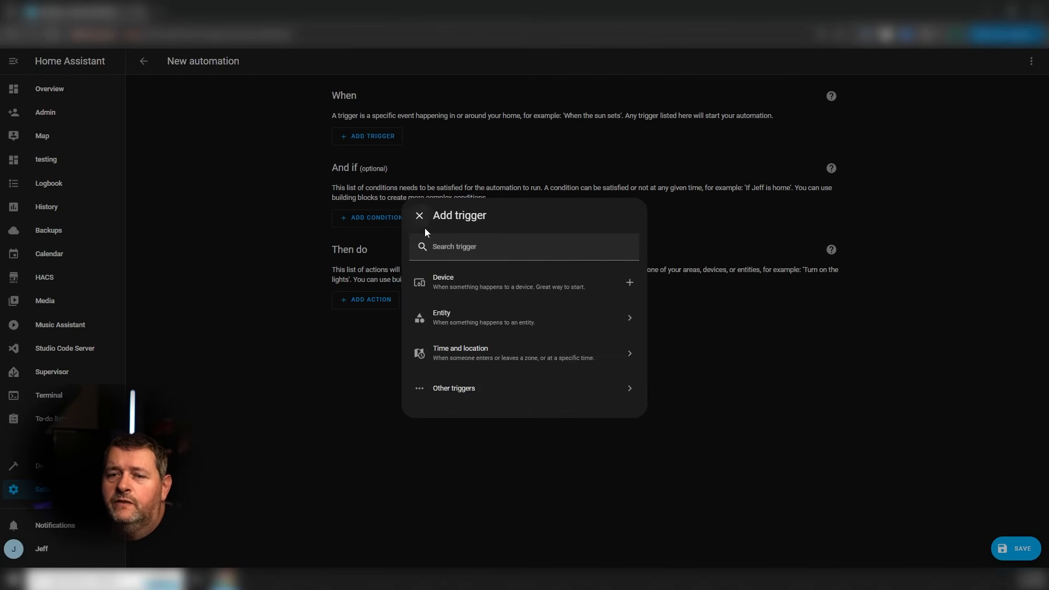
click(478, 392)
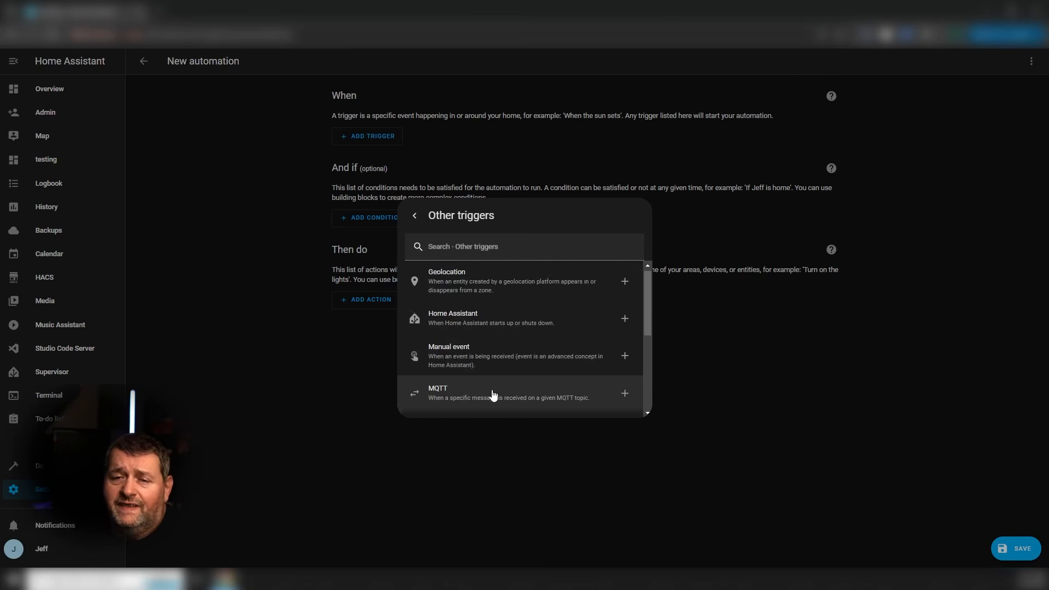
scroll(493, 394, down, 3)
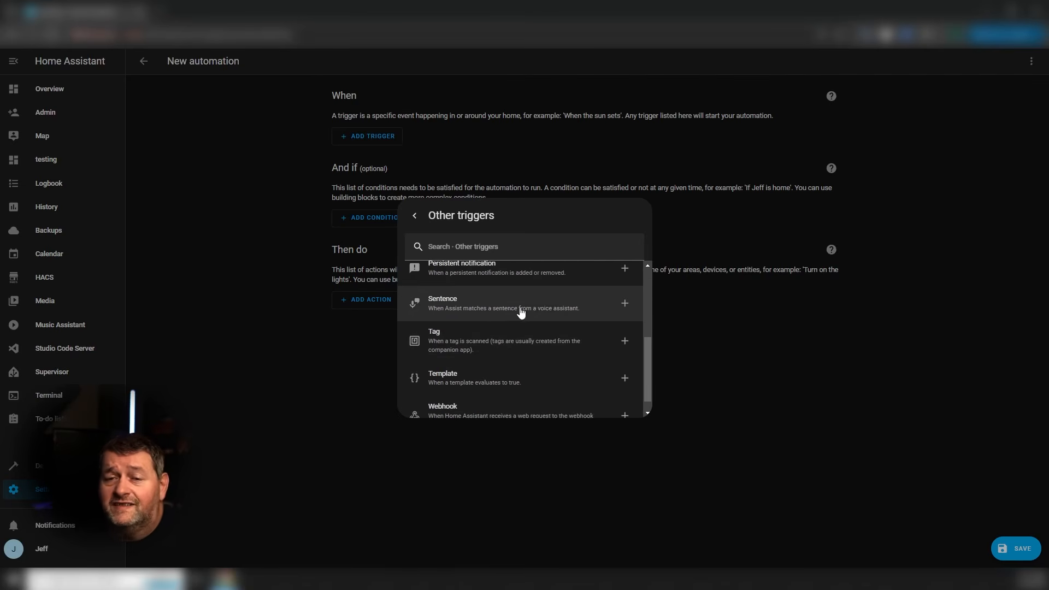
scroll(508, 345, down, 1)
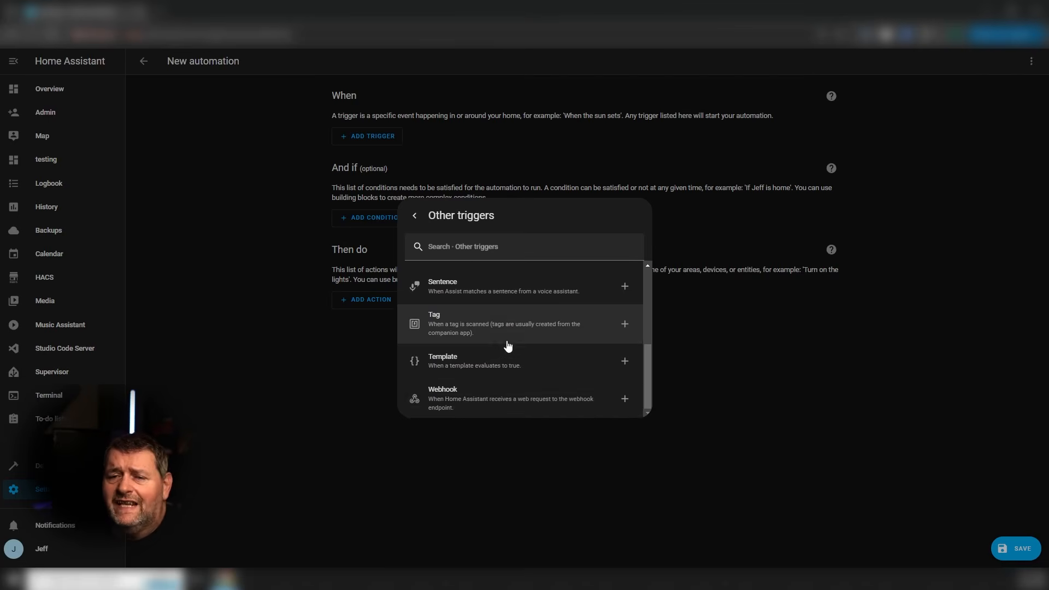
click(414, 216)
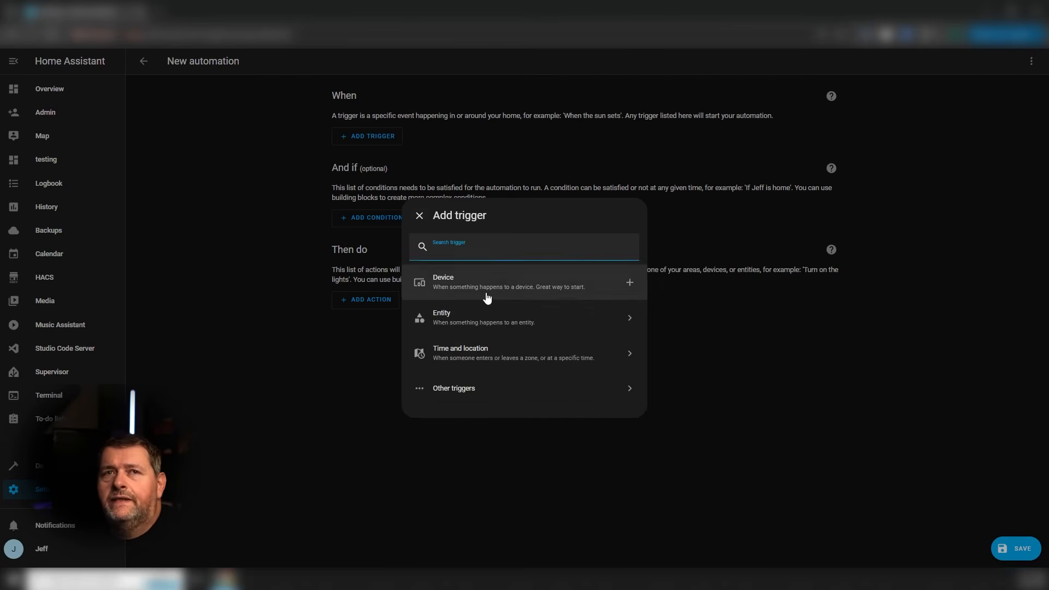
click(481, 156)
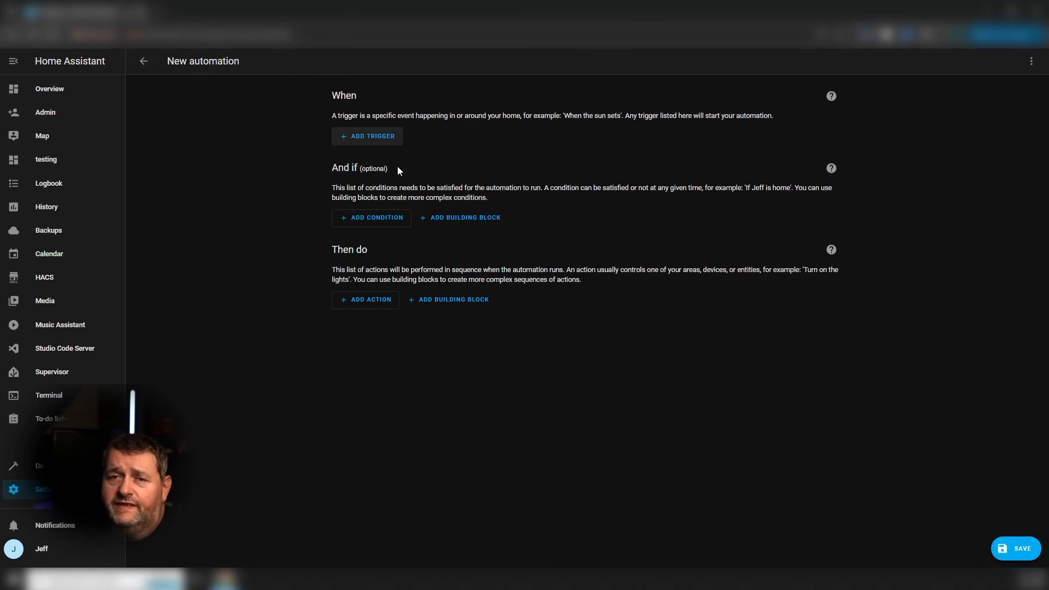
- Examine the optional And if section's condition types, including its building blocks, without adding a condition
drag(398, 166, 331, 169)
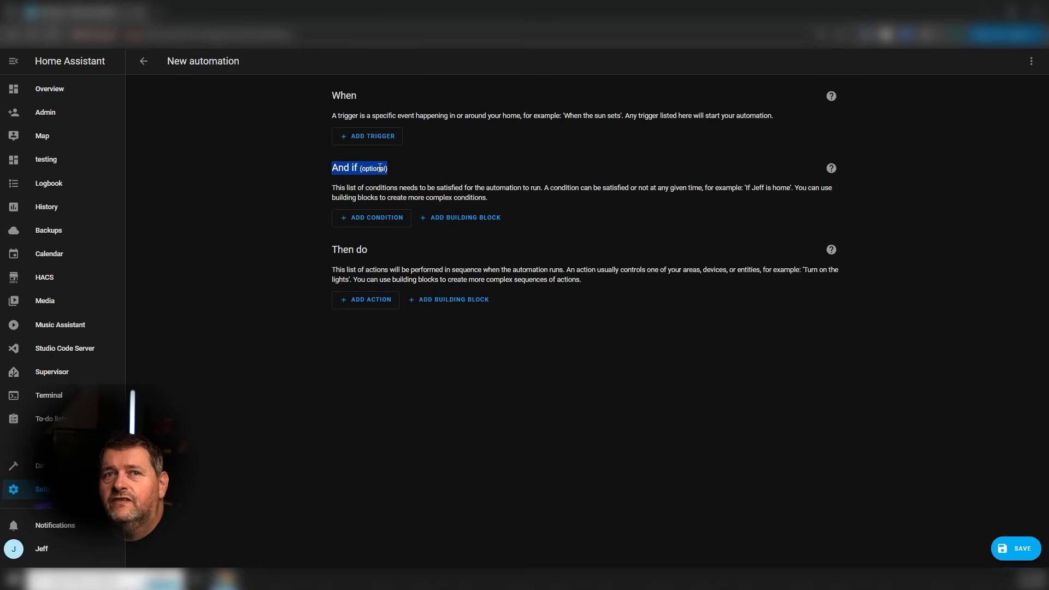
click(387, 218)
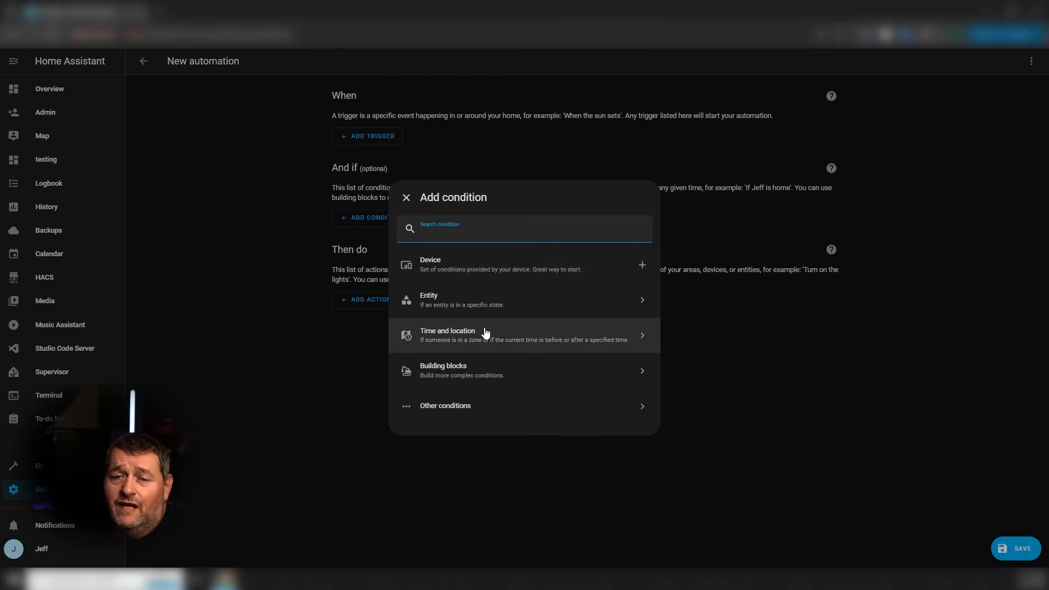
click(486, 377)
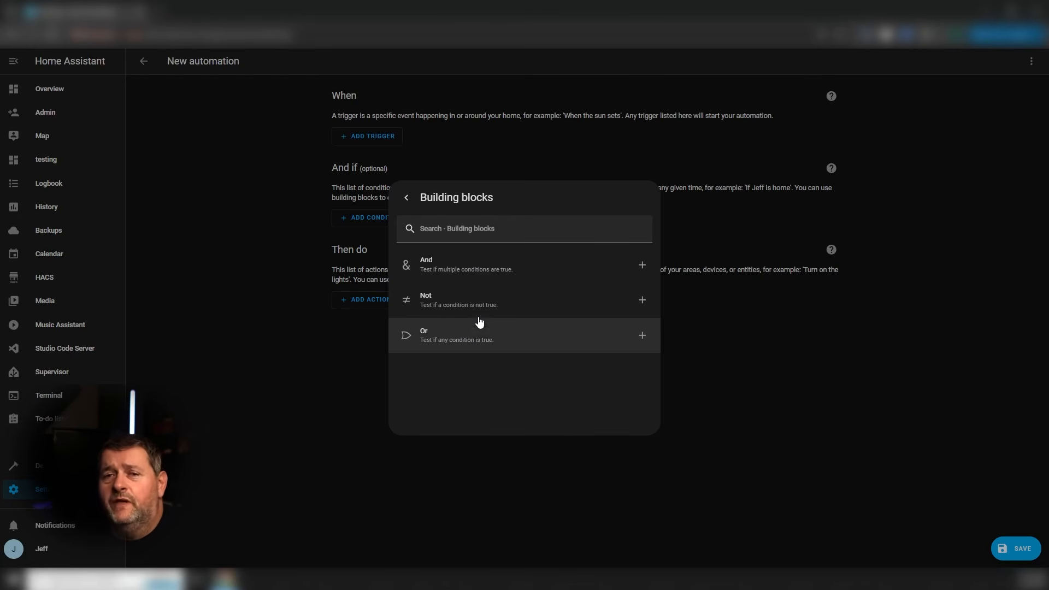
click(407, 199)
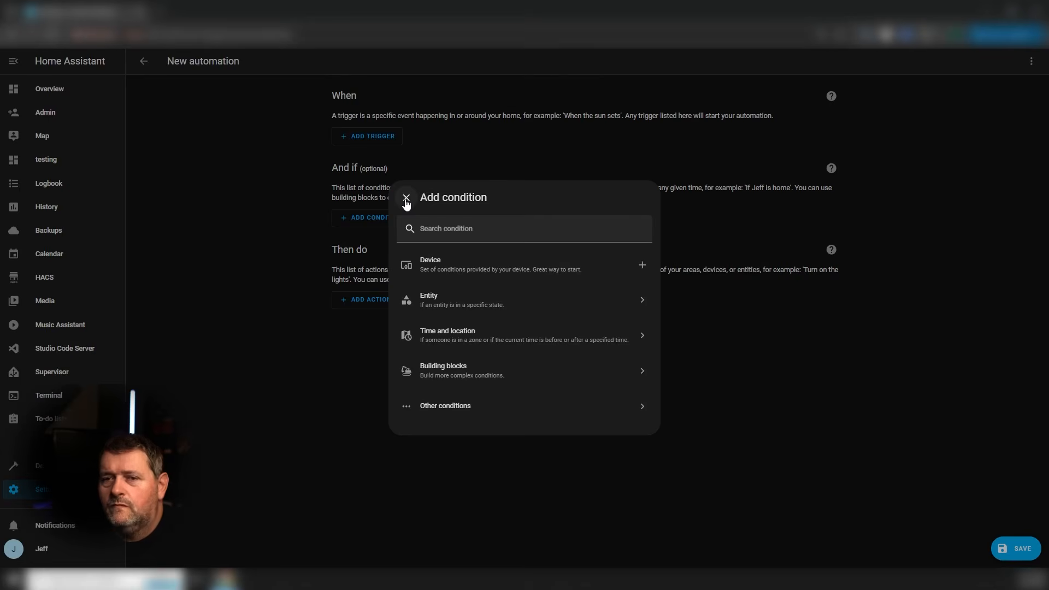
click(406, 198)
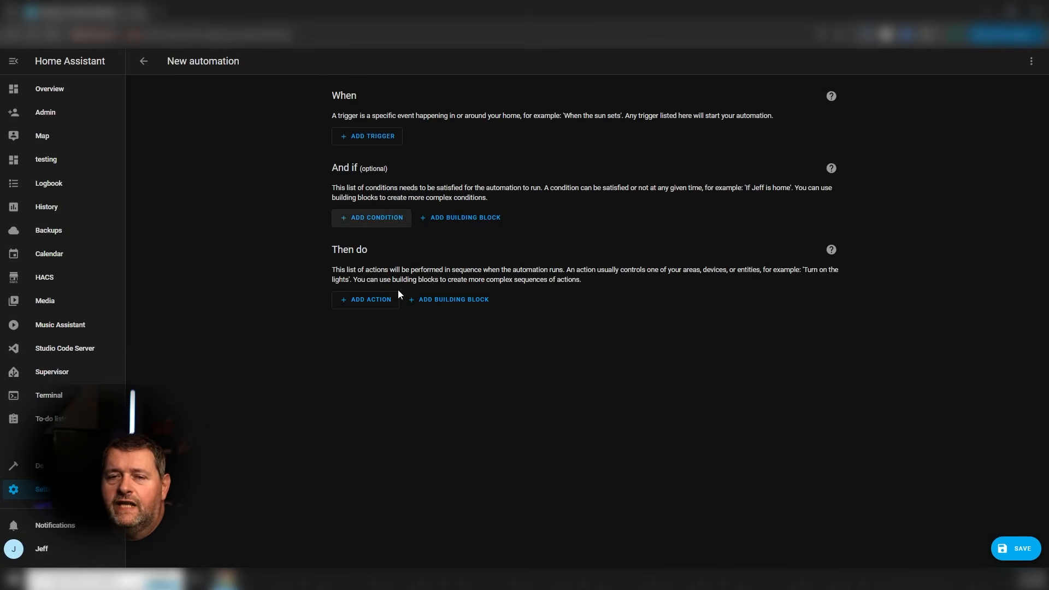
- Examine the action types available for the Then do section, including the building blocks for complex sequences
drag(369, 250, 350, 250)
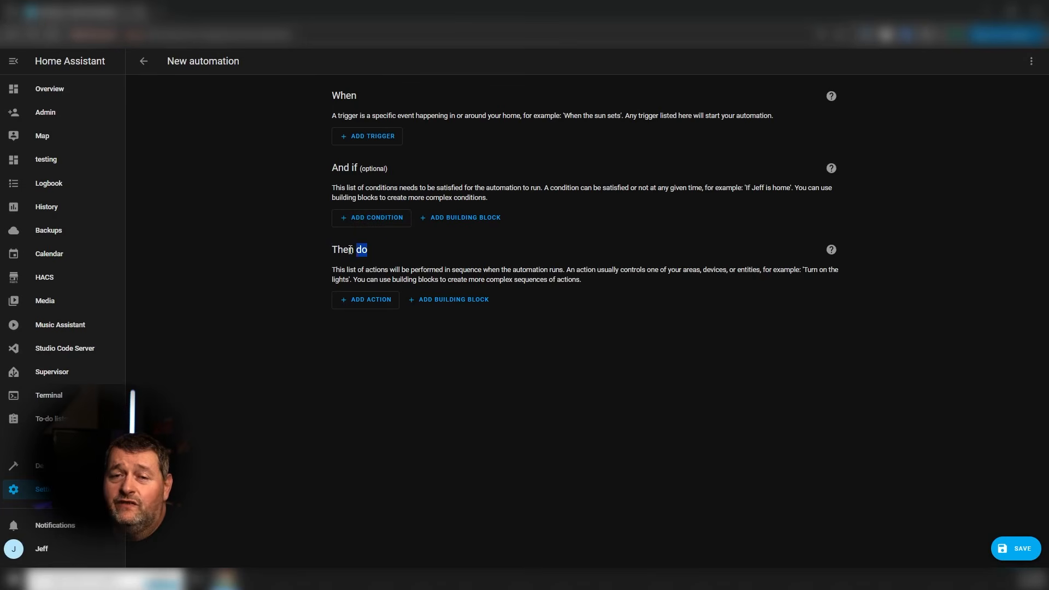
click(365, 308)
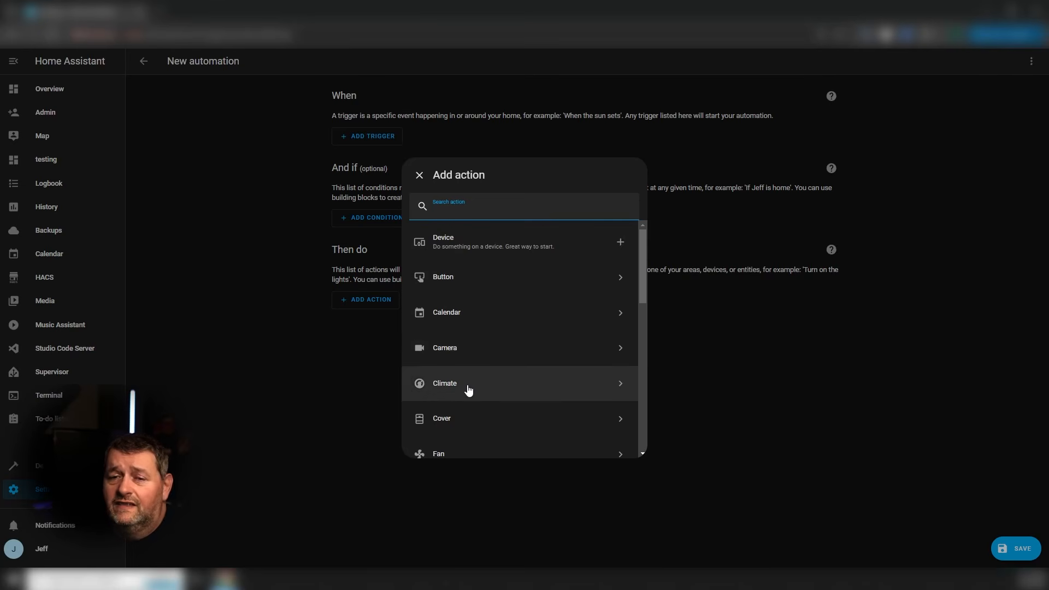
scroll(474, 386, down, 3)
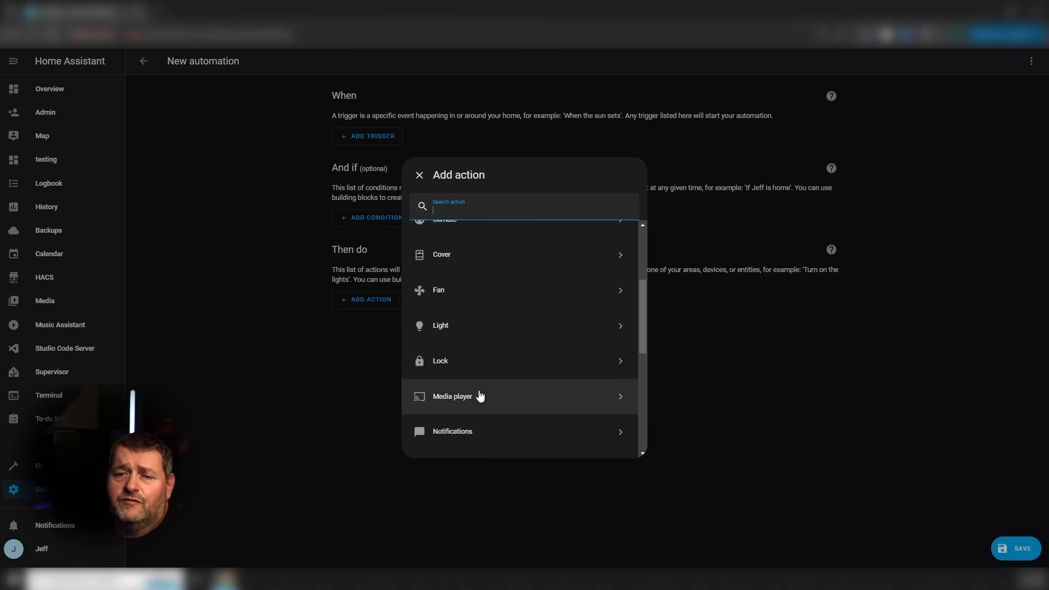
scroll(480, 397, down, 3)
scroll(480, 396, down, 2)
scroll(480, 397, up, 3)
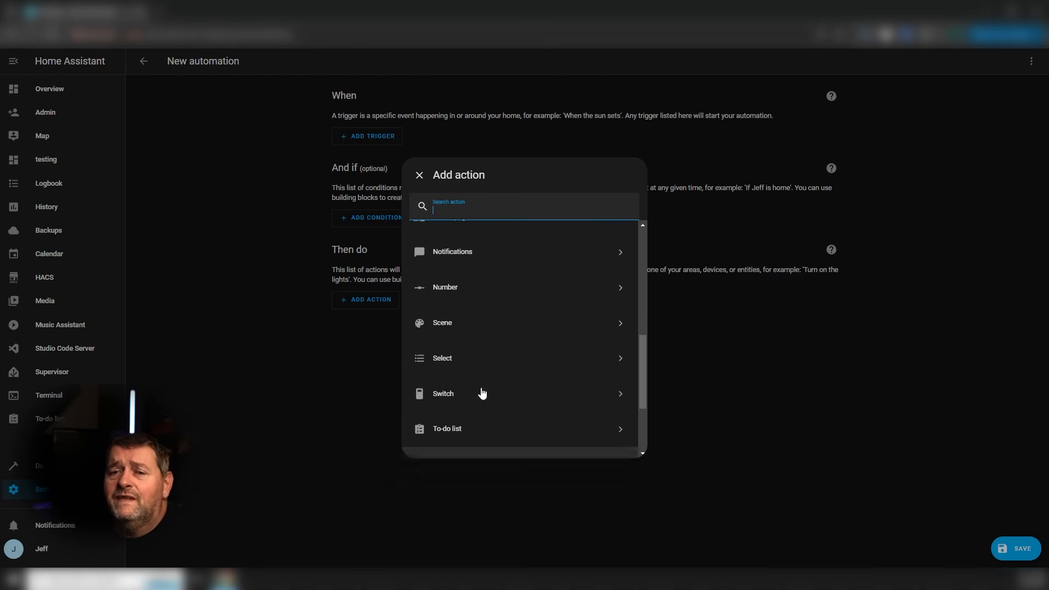
scroll(482, 393, down, 2)
scroll(482, 393, down, 3)
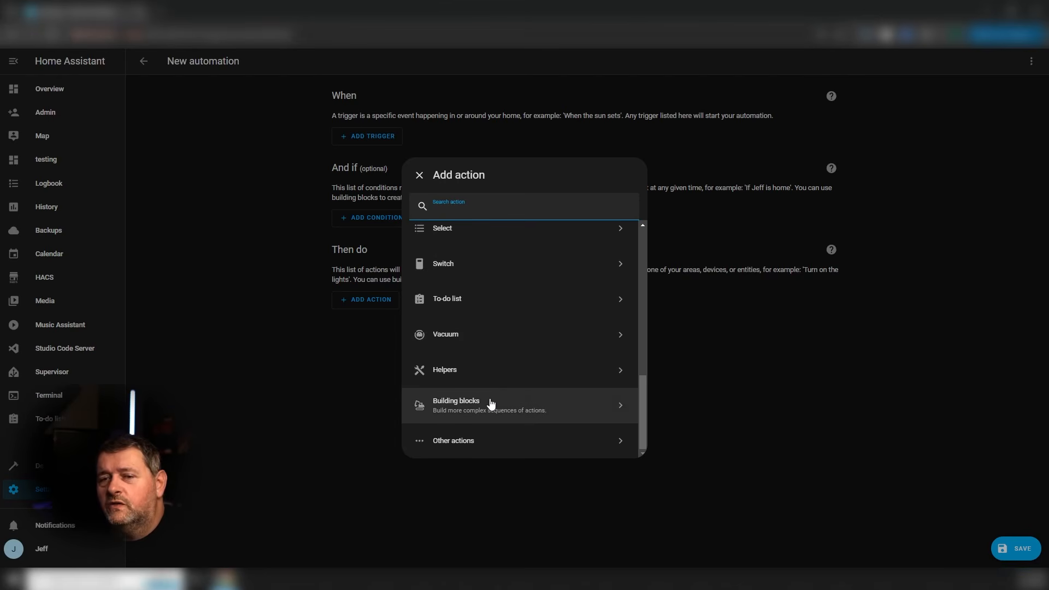
click(491, 404)
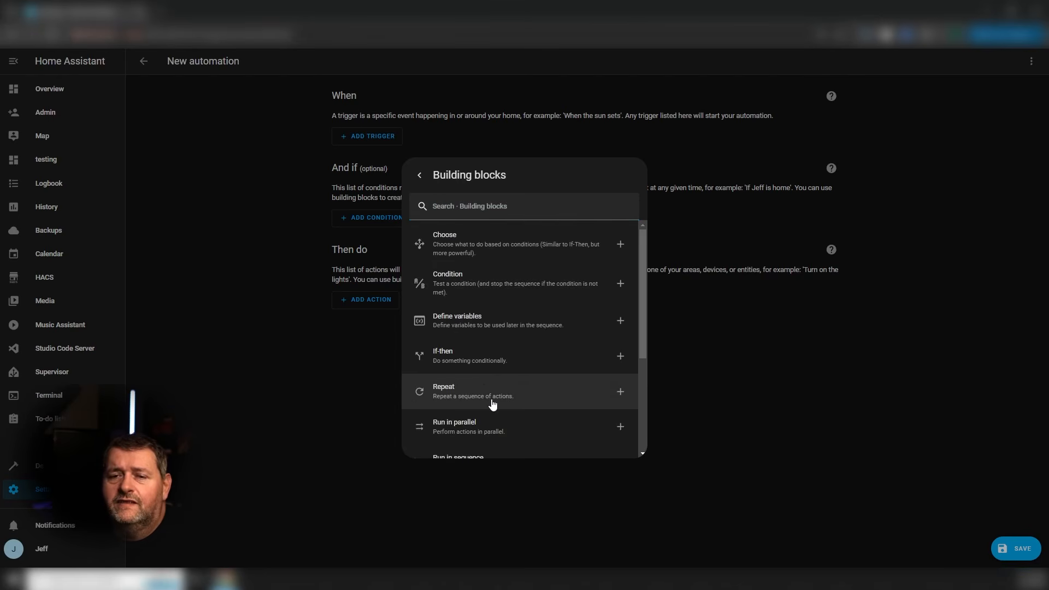
scroll(509, 358, down, 3)
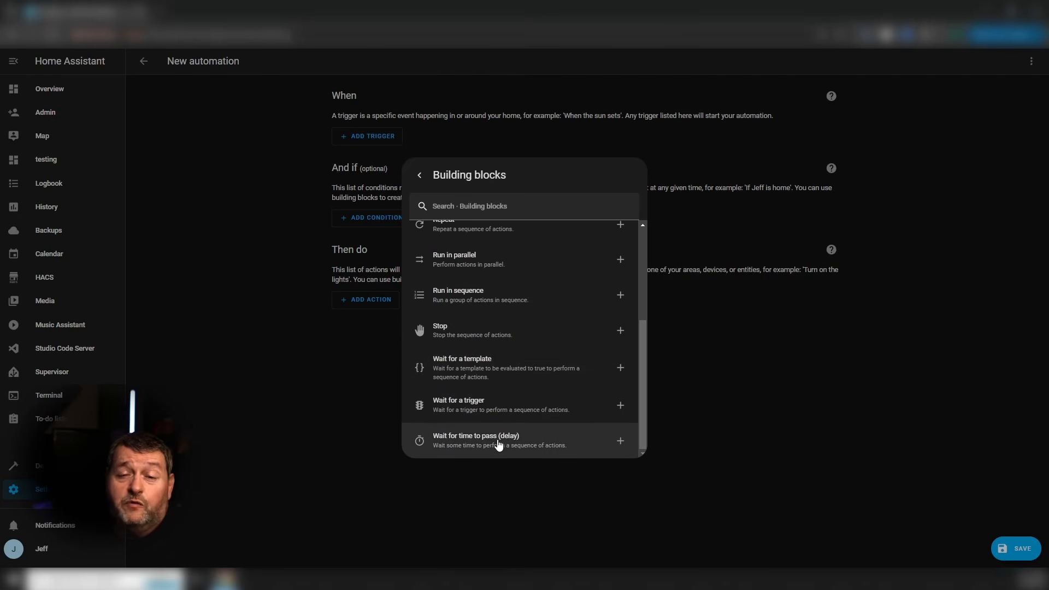
scroll(498, 446, up, 2)
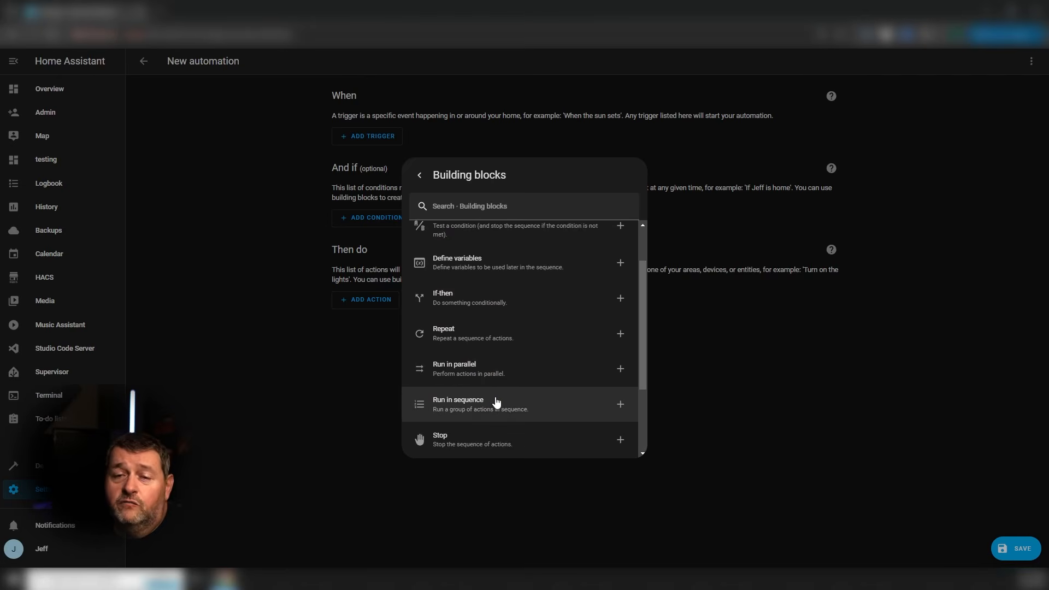
scroll(497, 403, up, 1)
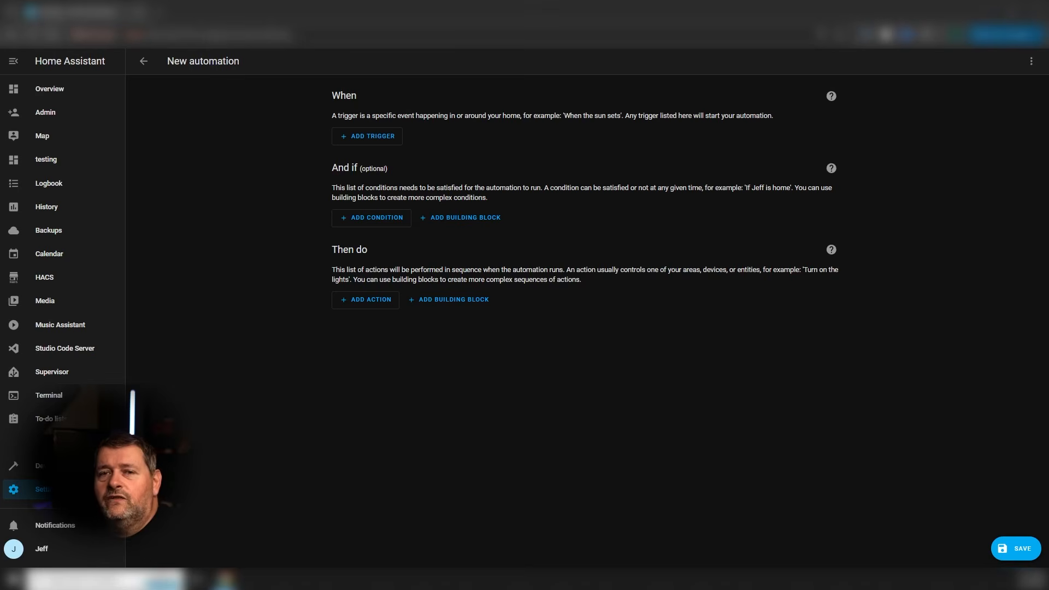
- Add a device trigger for the Scullery Door Contact Sensor that fires on "Scullery Door Contact Sensor Opening opened"
click(391, 140)
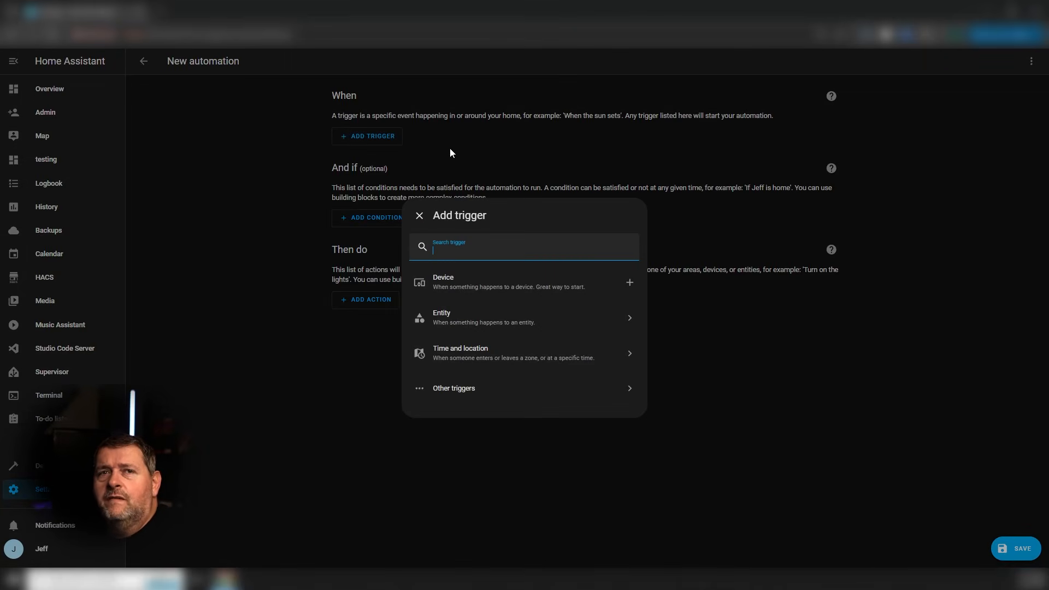
click(509, 296)
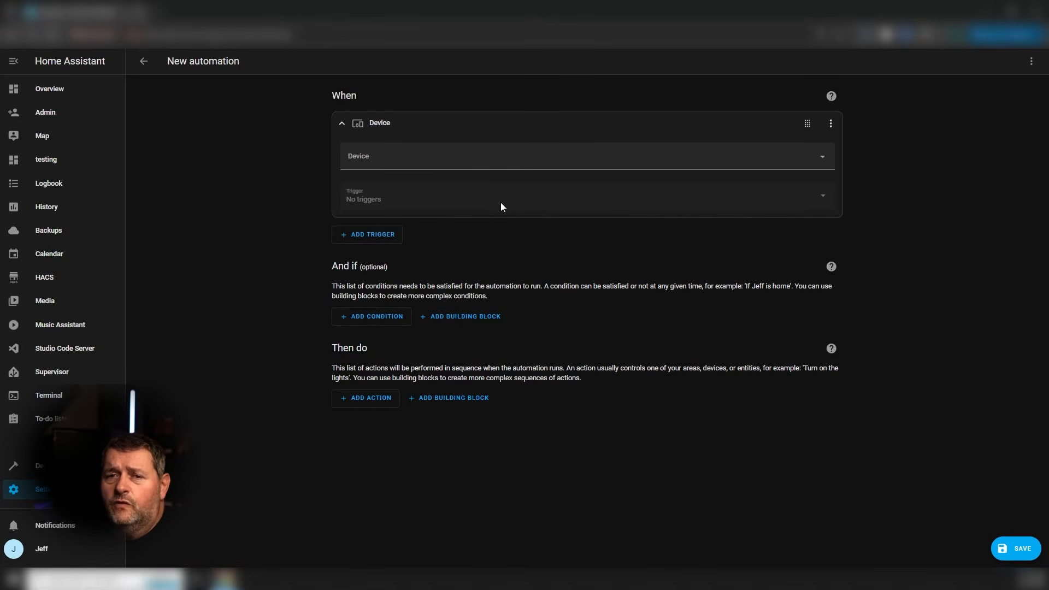
click(512, 153)
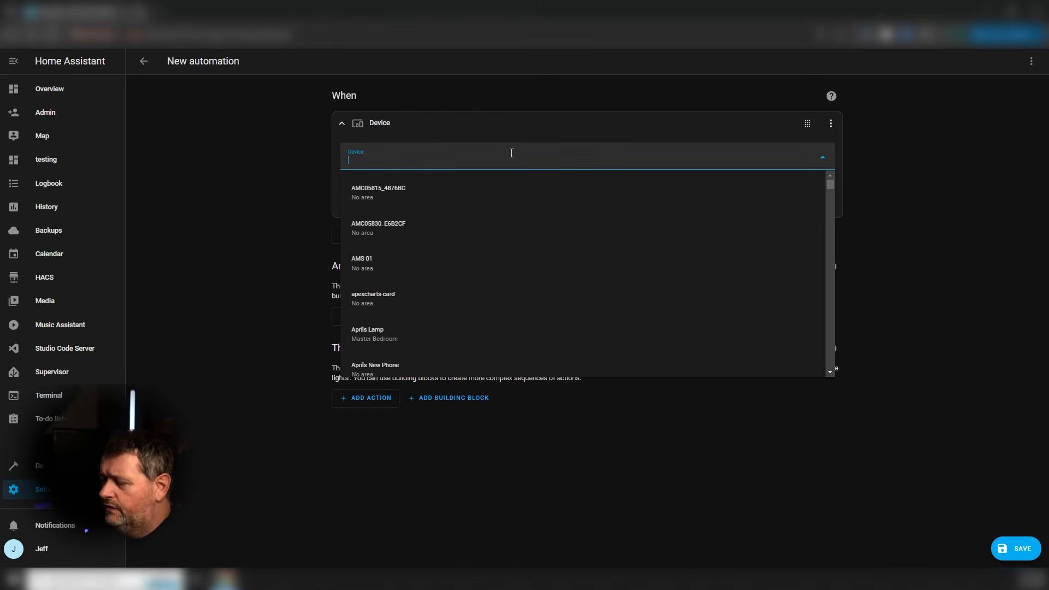
text(scull)
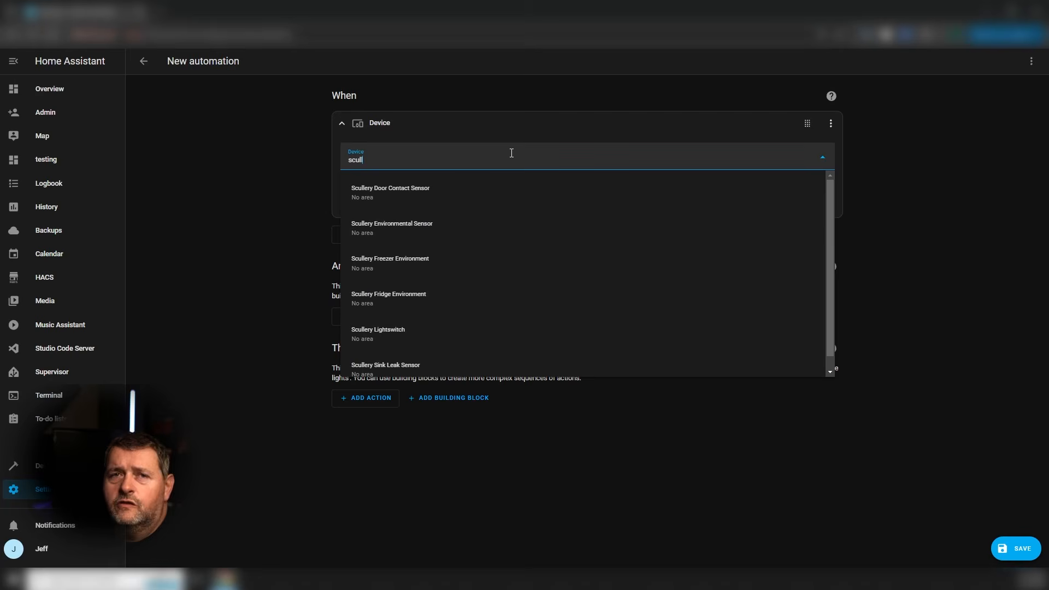
click(431, 196)
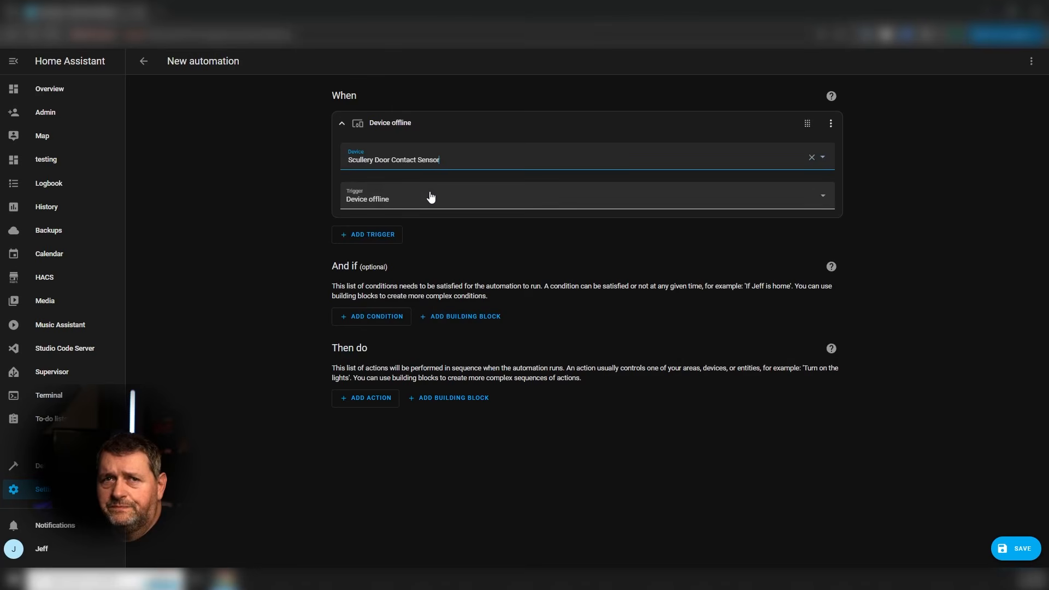
click(386, 203)
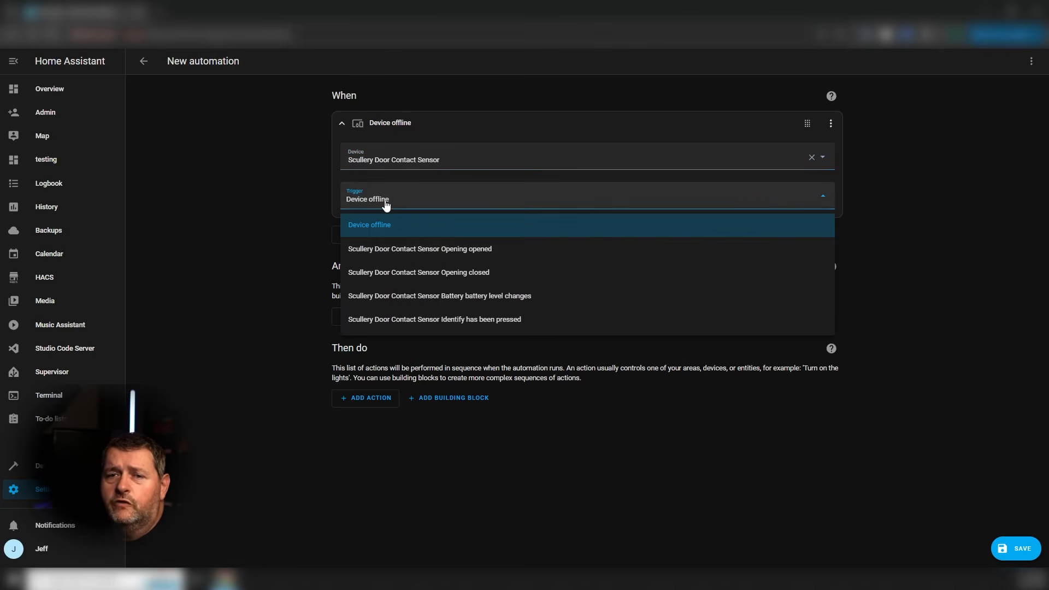
click(449, 252)
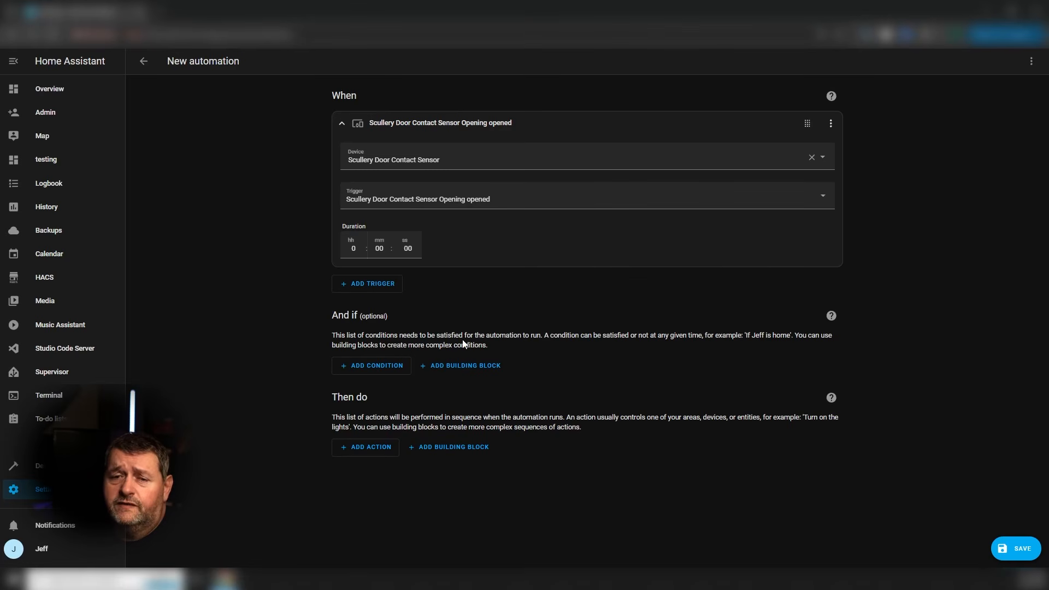
- Add a "Switch: Turn on" action to the automation's Then do section
click(372, 448)
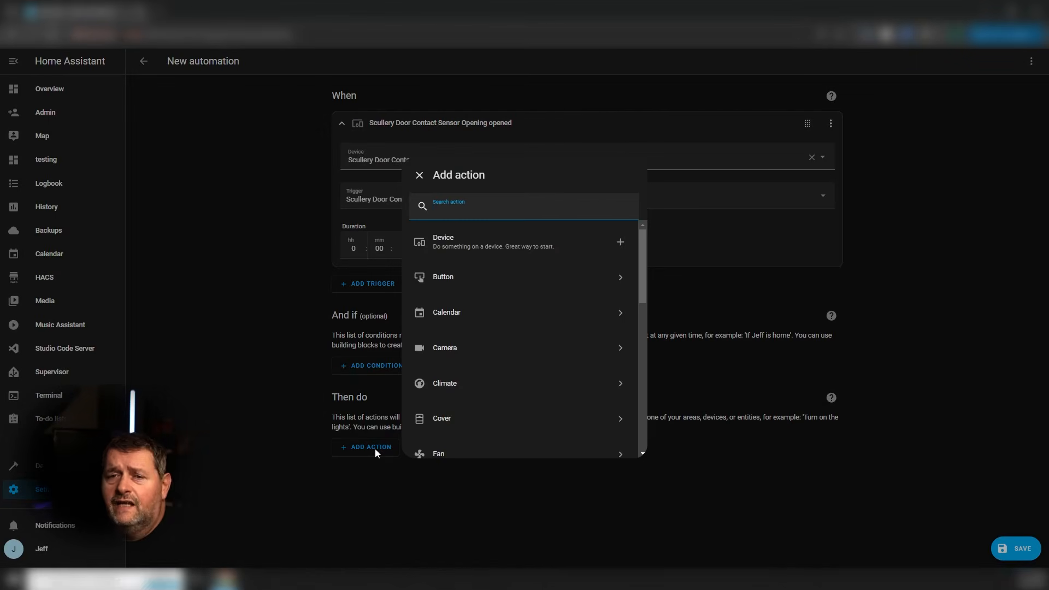
text(switch)
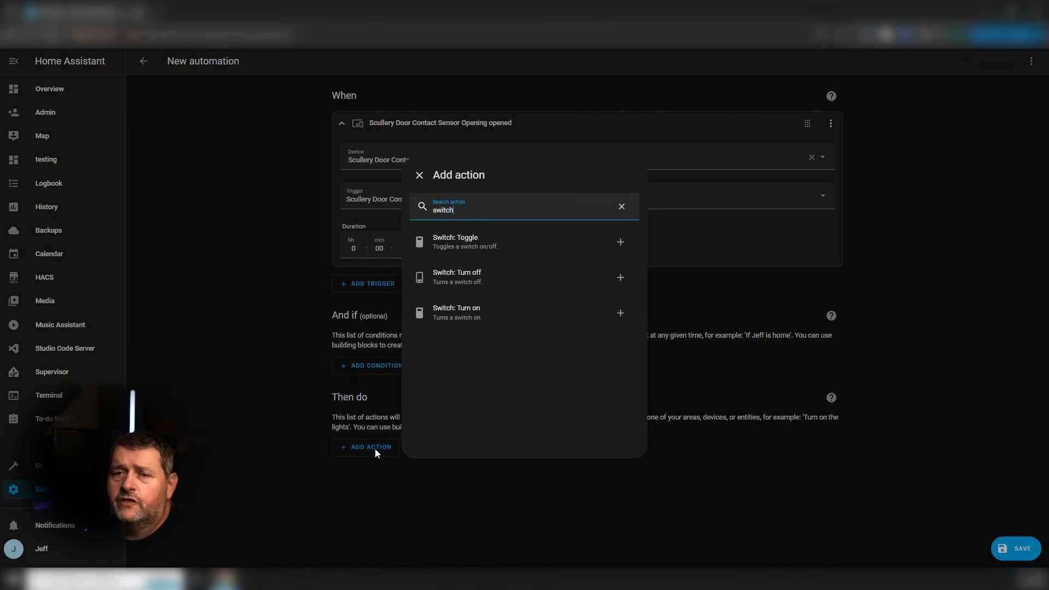
click(475, 312)
scroll(762, 409, down, 1)
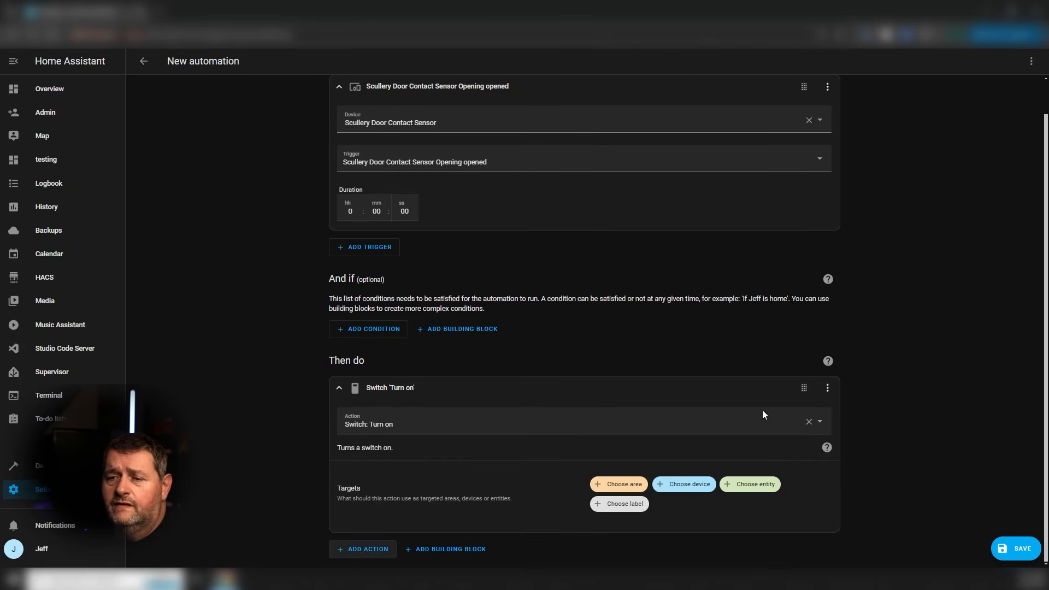
- Target the switch action at the Scullery Lightswitch entity (switch.scullery_lightswitch) and save the automation
click(749, 485)
text(scull)
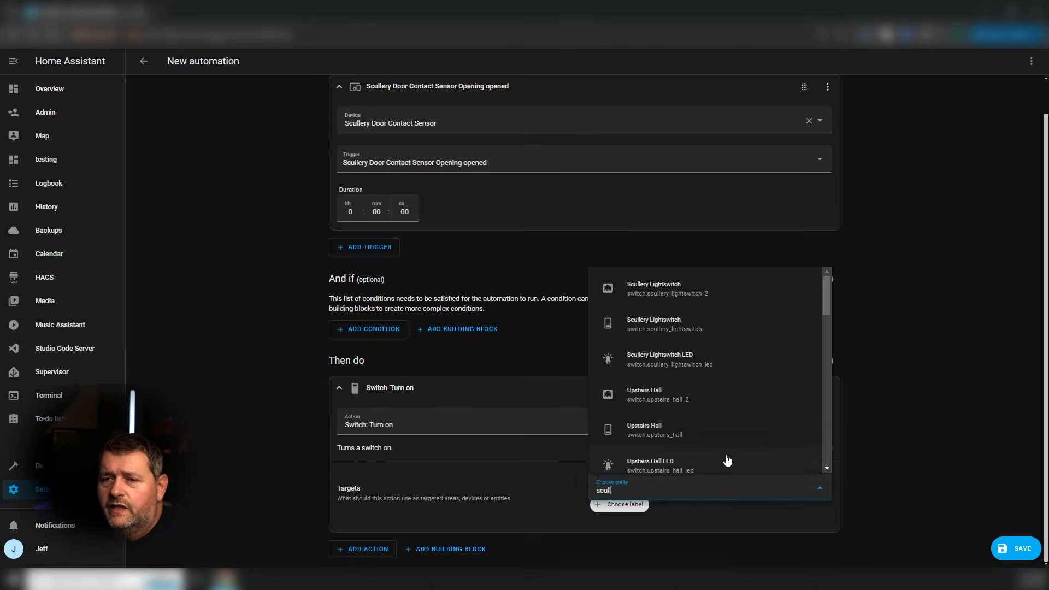
click(697, 325)
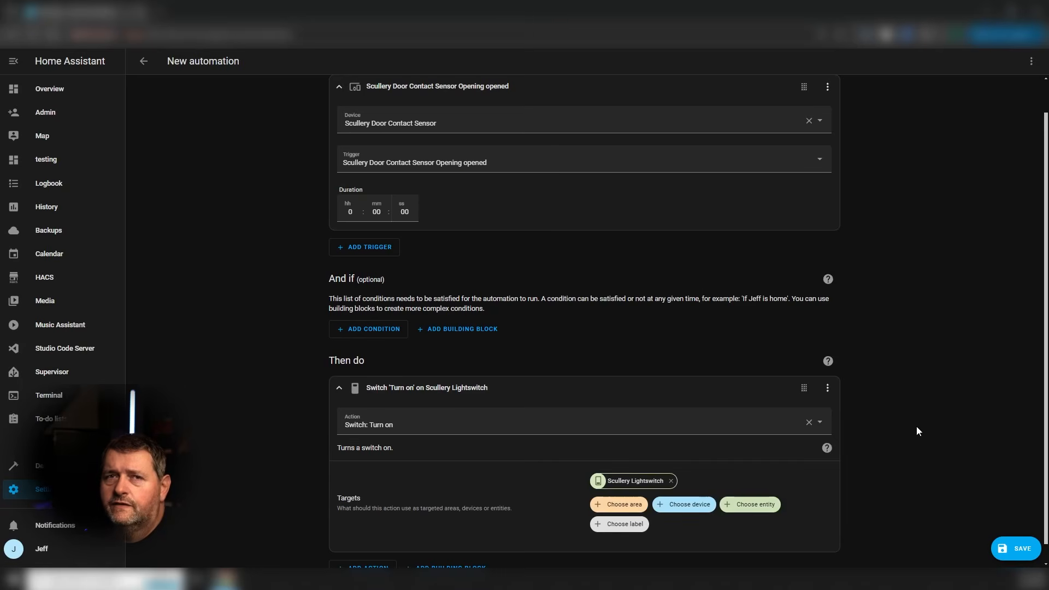
scroll(908, 428, down, 1)
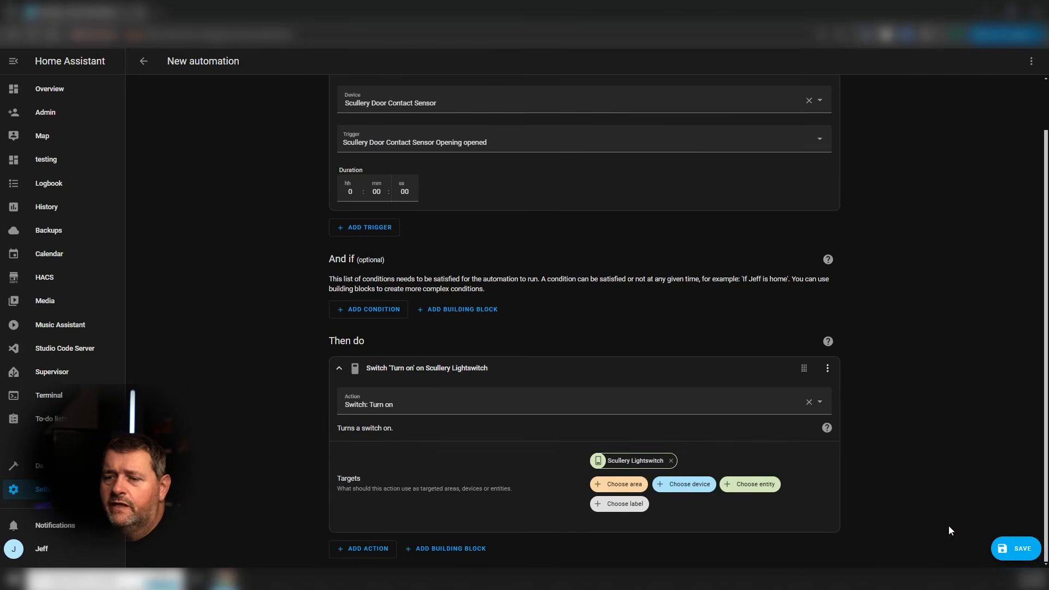
click(1015, 548)
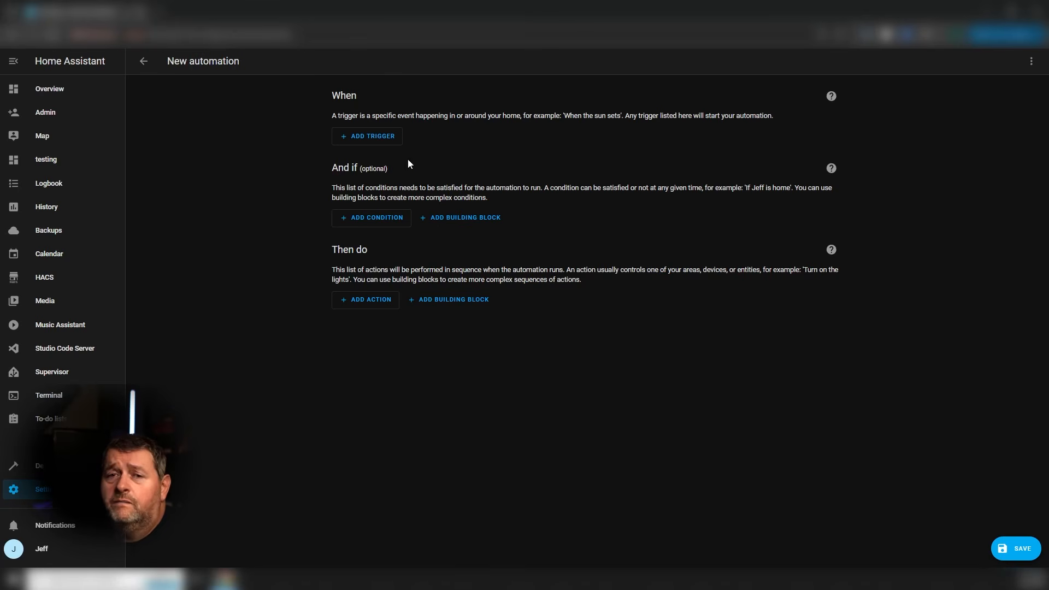
- Add a Zone trigger from the Time and location category to the new, empty automation
click(369, 137)
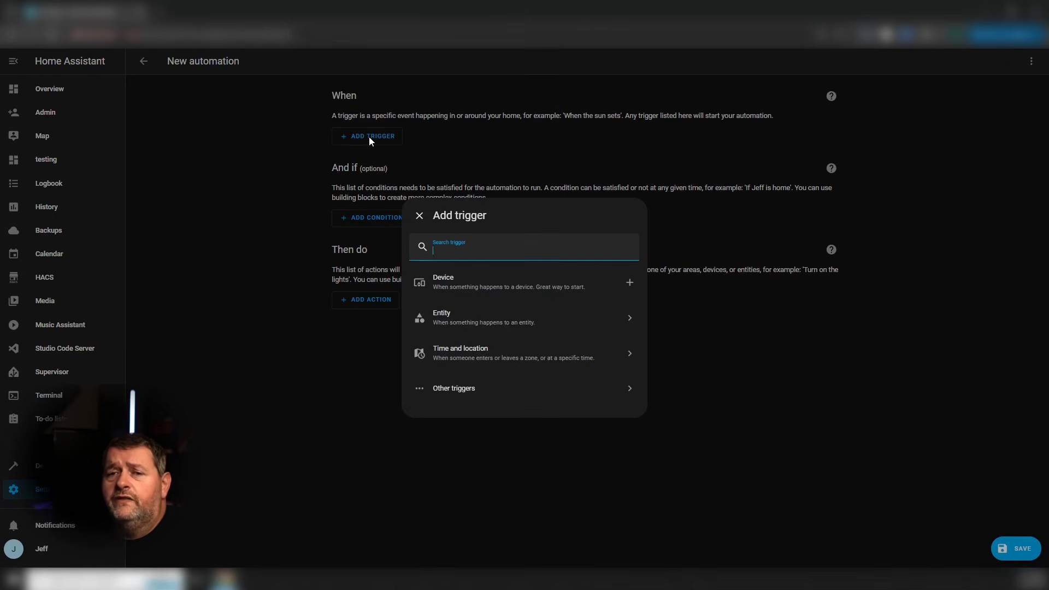
click(488, 356)
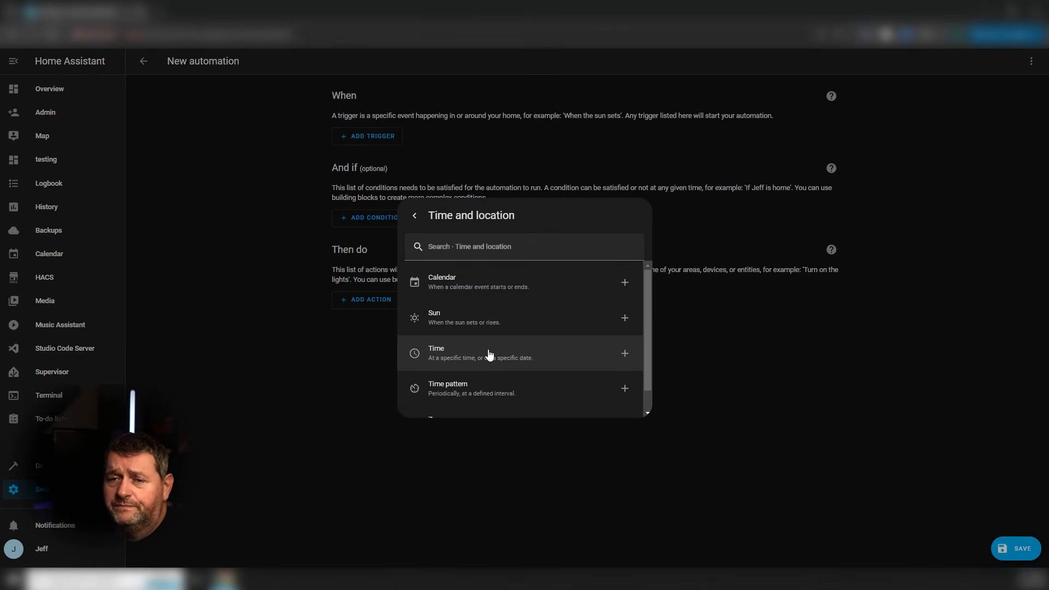
scroll(488, 355, down, 1)
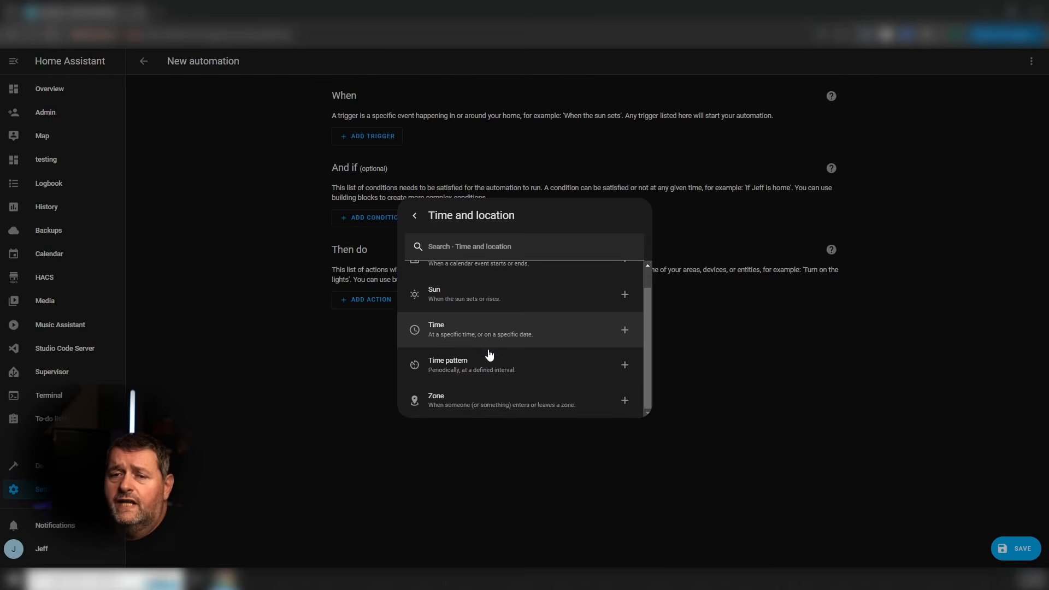
click(497, 408)
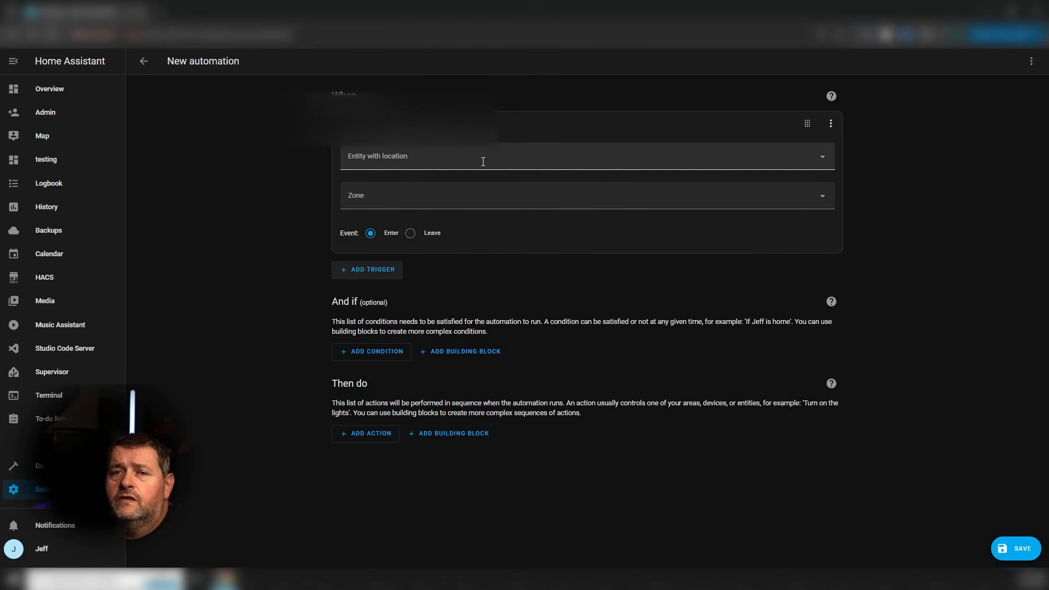
- Set the zone trigger's entity to the homeowner's person entity rather than a phone tracker, and its zone to Home
click(483, 163)
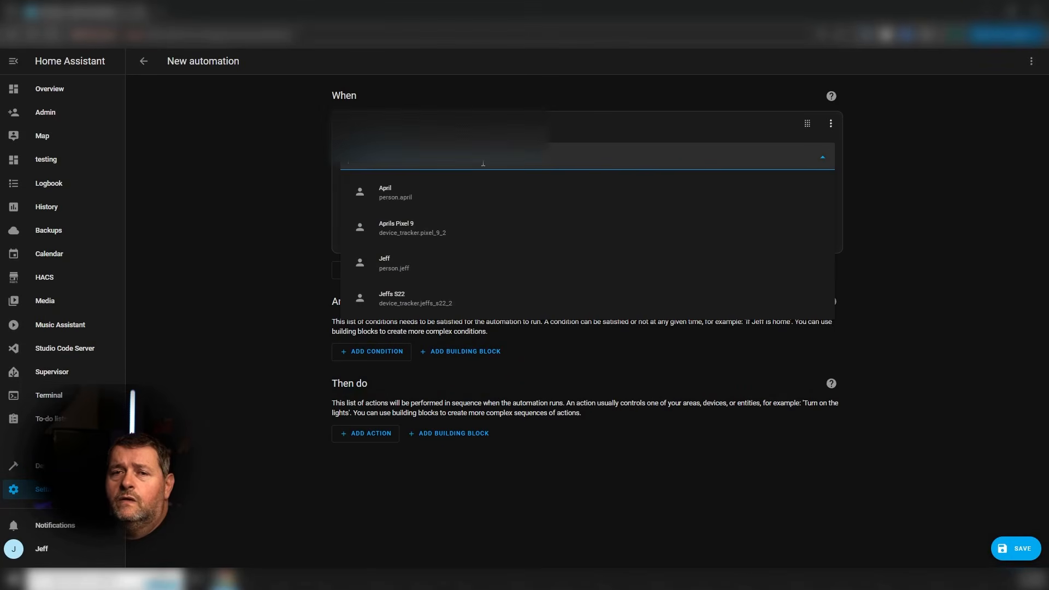
click(411, 269)
click(442, 199)
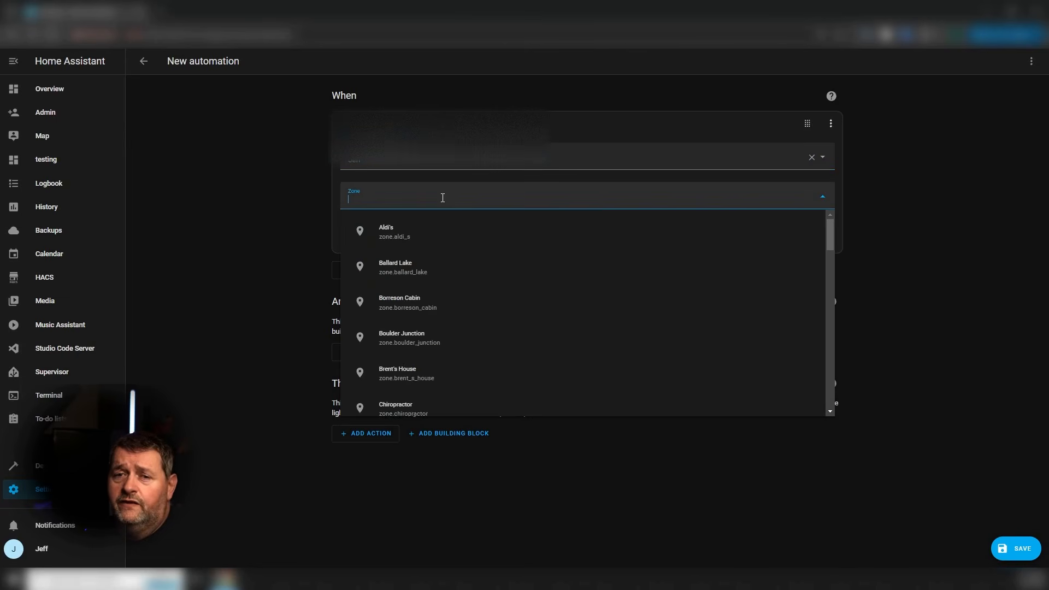
text(home)
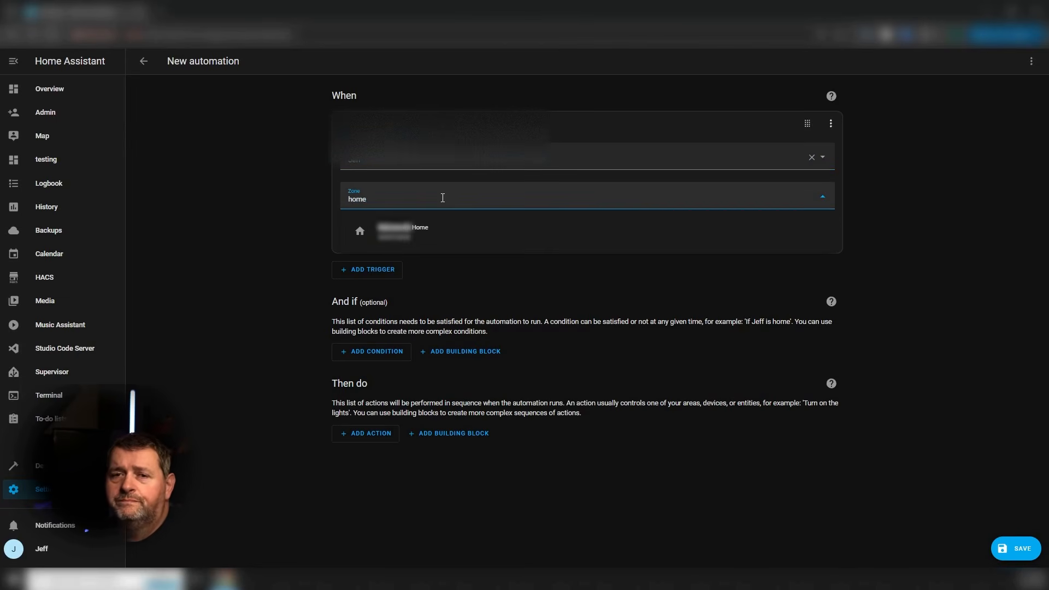
click(409, 231)
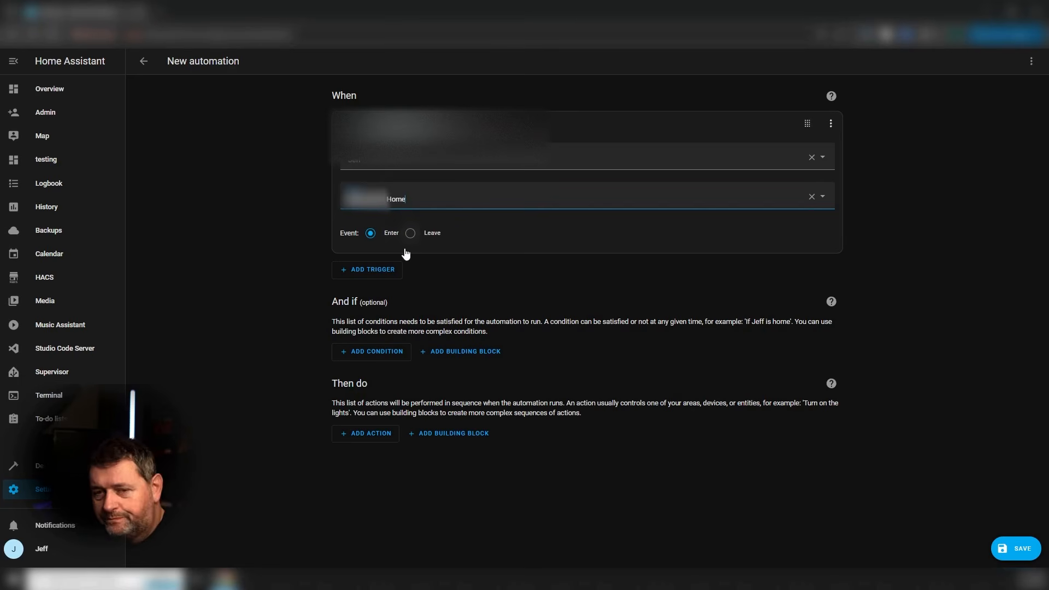
- Add a "Cover: Open" action to the Then do section, targeting the Garage Door Door entity
click(371, 437)
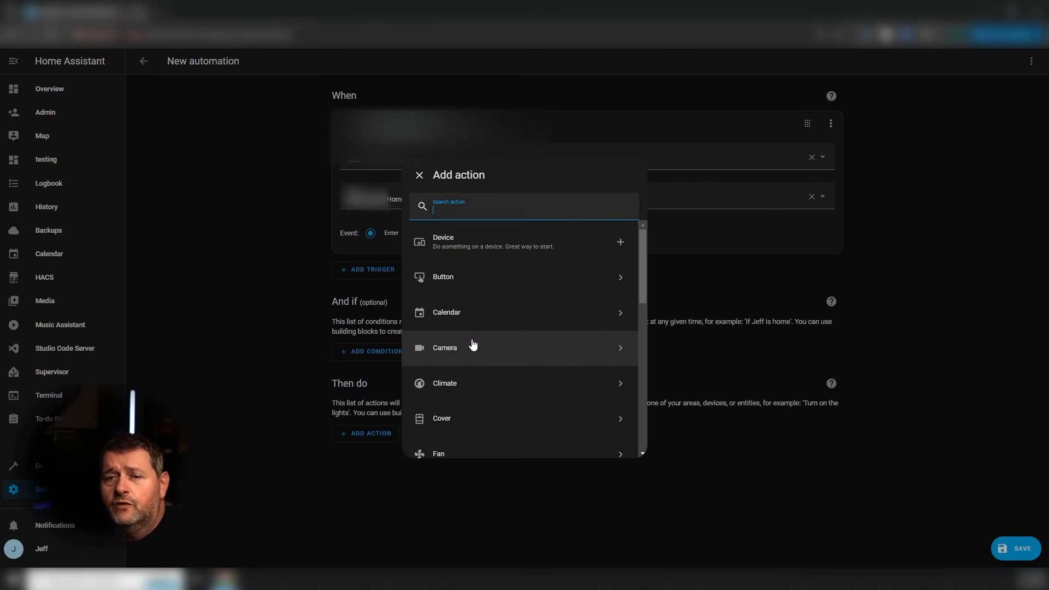
click(475, 418)
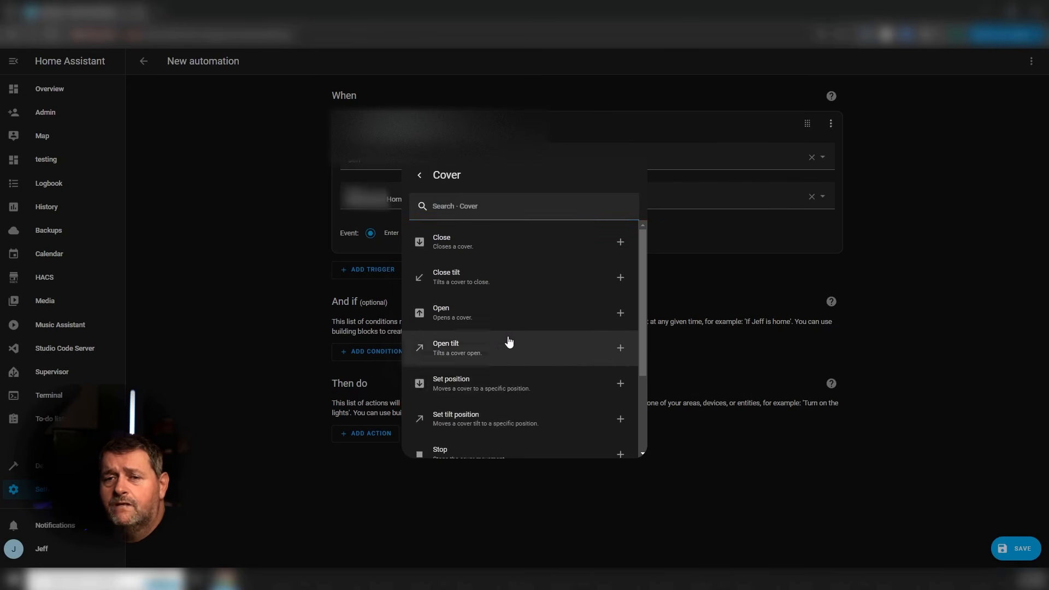
click(491, 311)
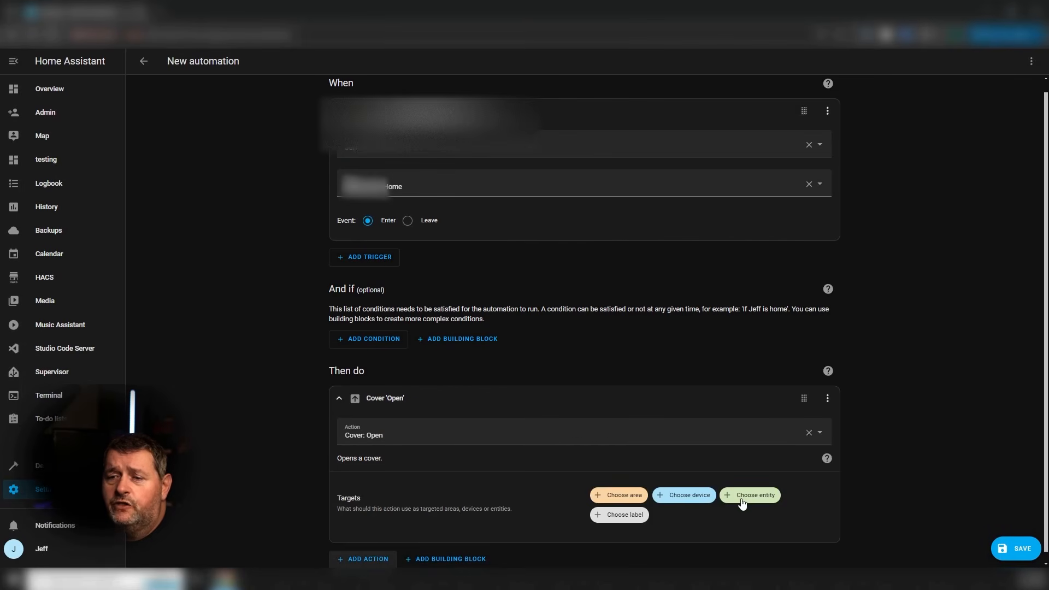
click(743, 501)
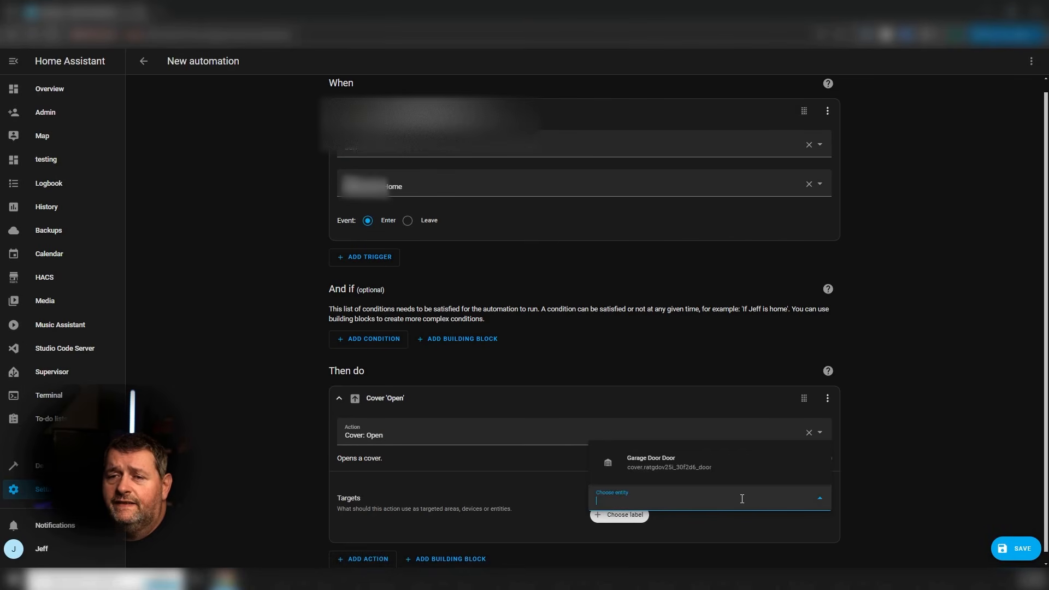
click(697, 466)
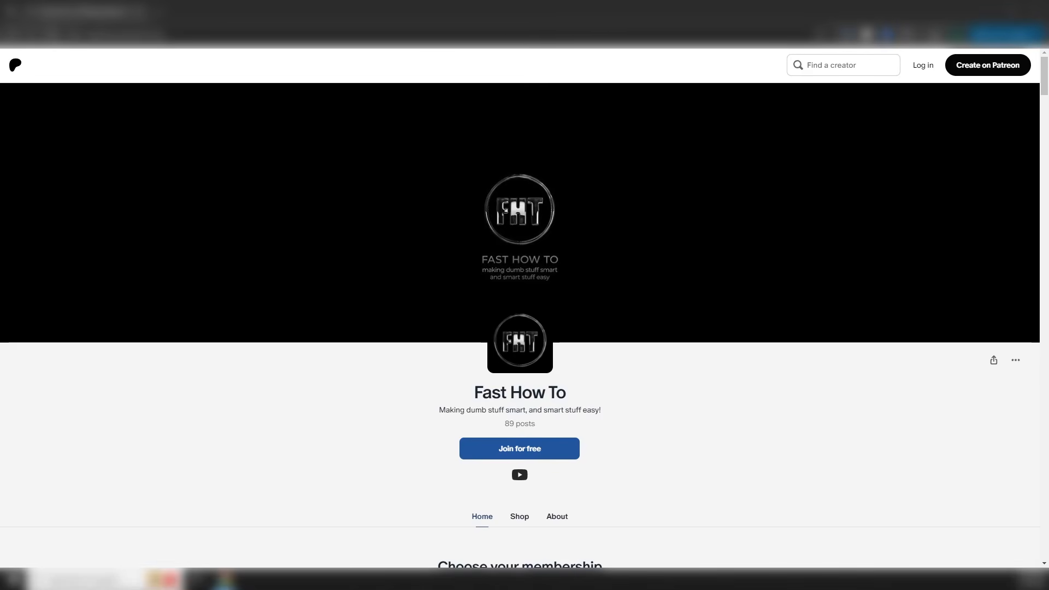
- Switch to the Fast How To Patreon page and examine all of its membership tiers and their benefits
scroll(996, 263, down, 3)
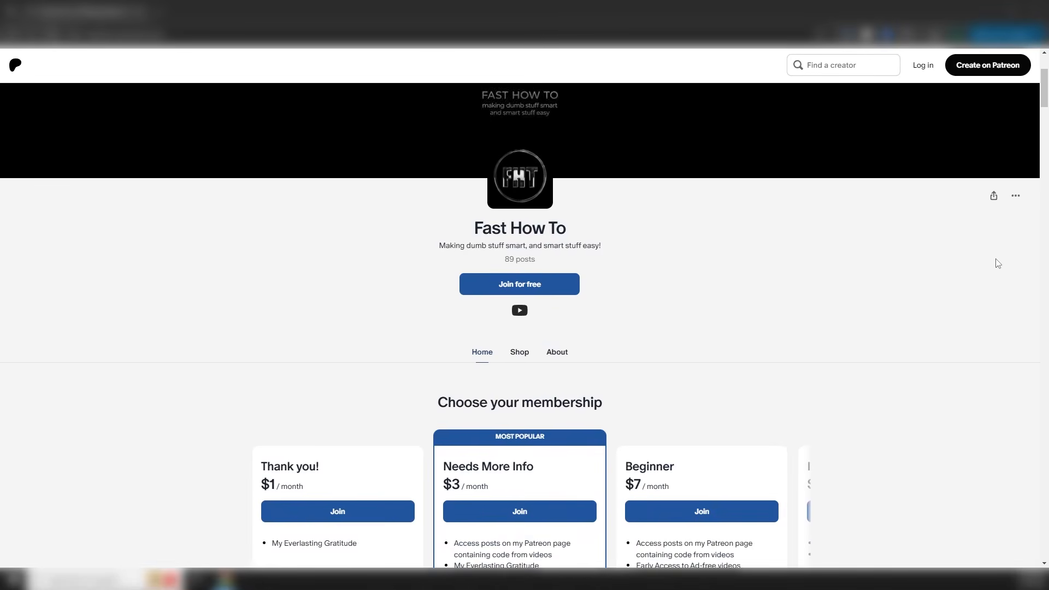
scroll(998, 263, down, 5)
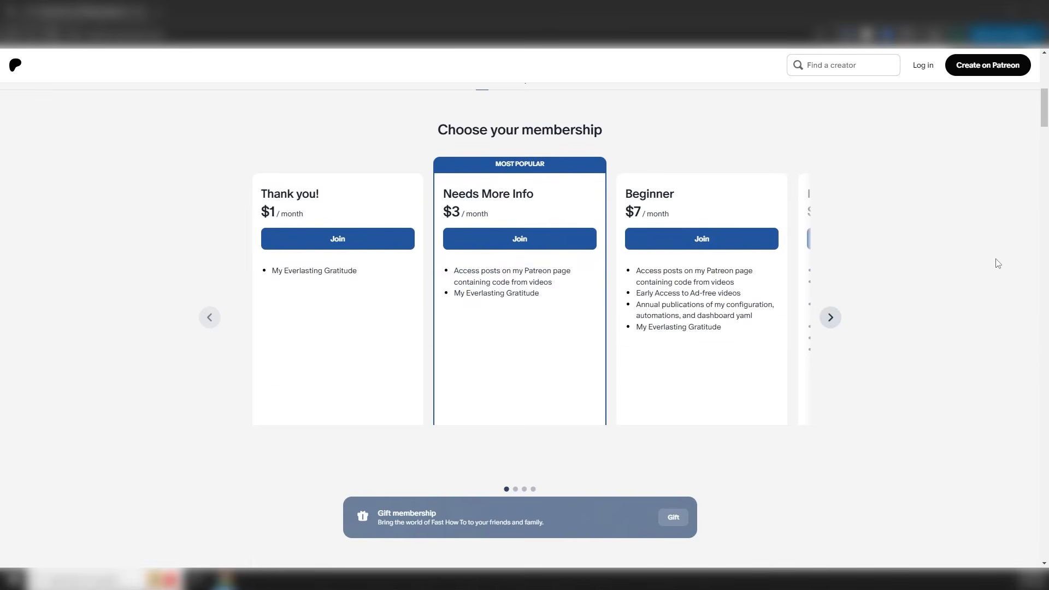
click(830, 318)
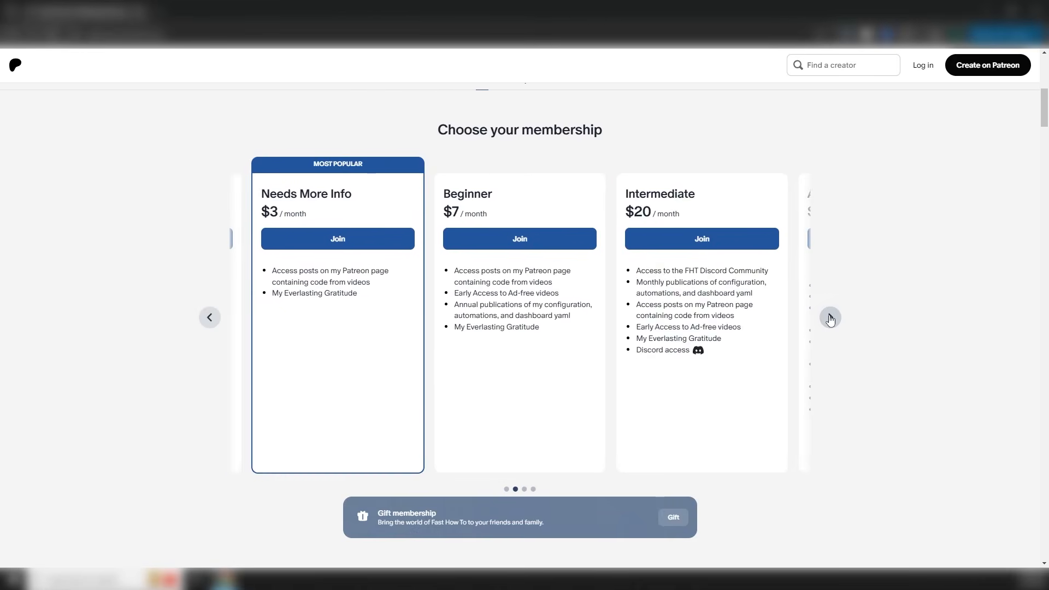
click(830, 318)
click(830, 318)
- Look through the recent posts on the Fast How To Patreon page
scroll(885, 306, down, 8)
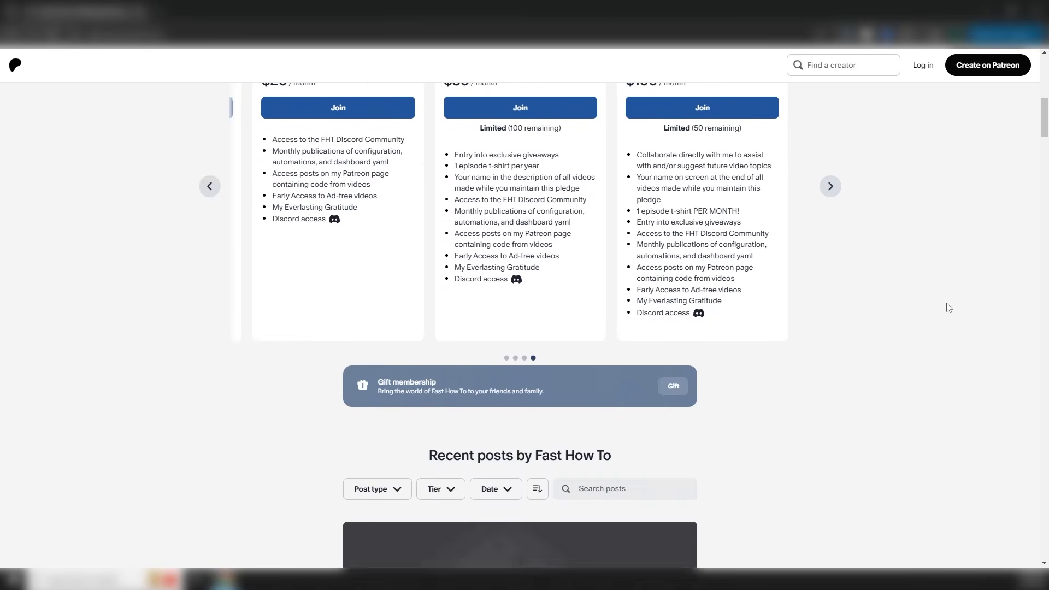
scroll(949, 308, down, 10)
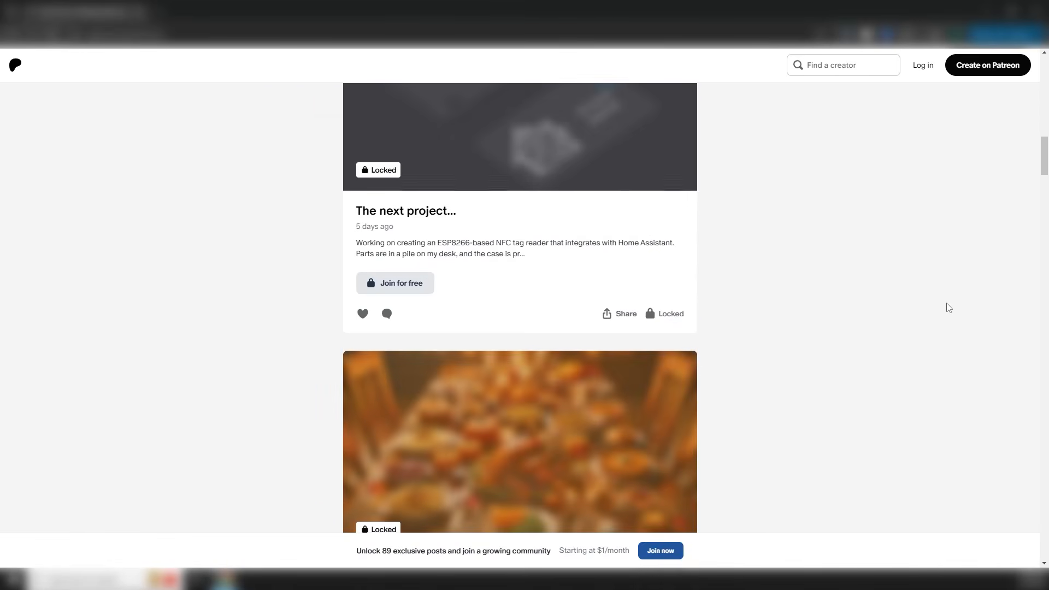
scroll(949, 307, down, 12)
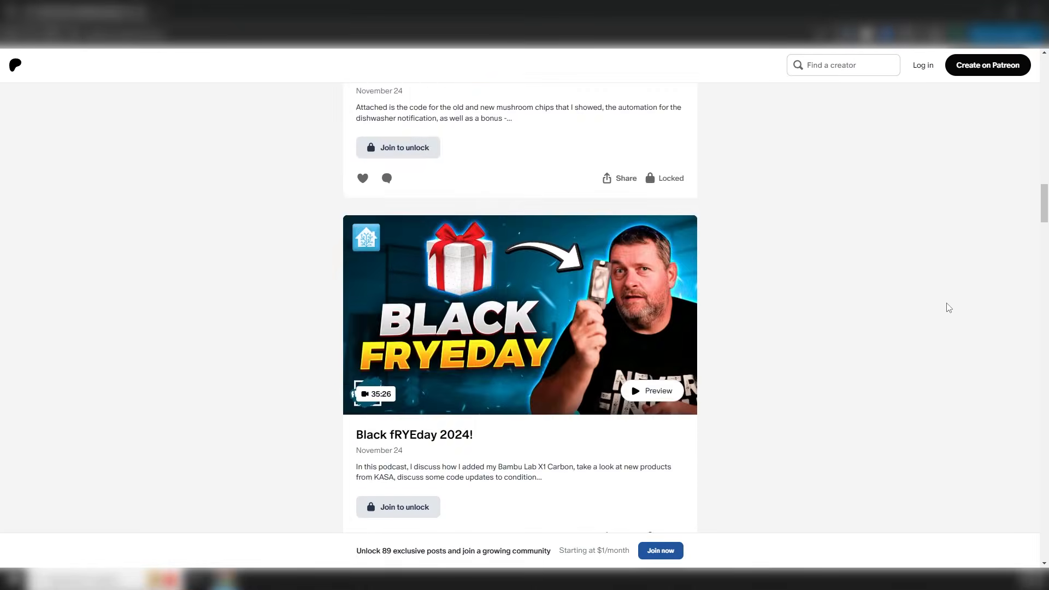
scroll(948, 307, down, 12)
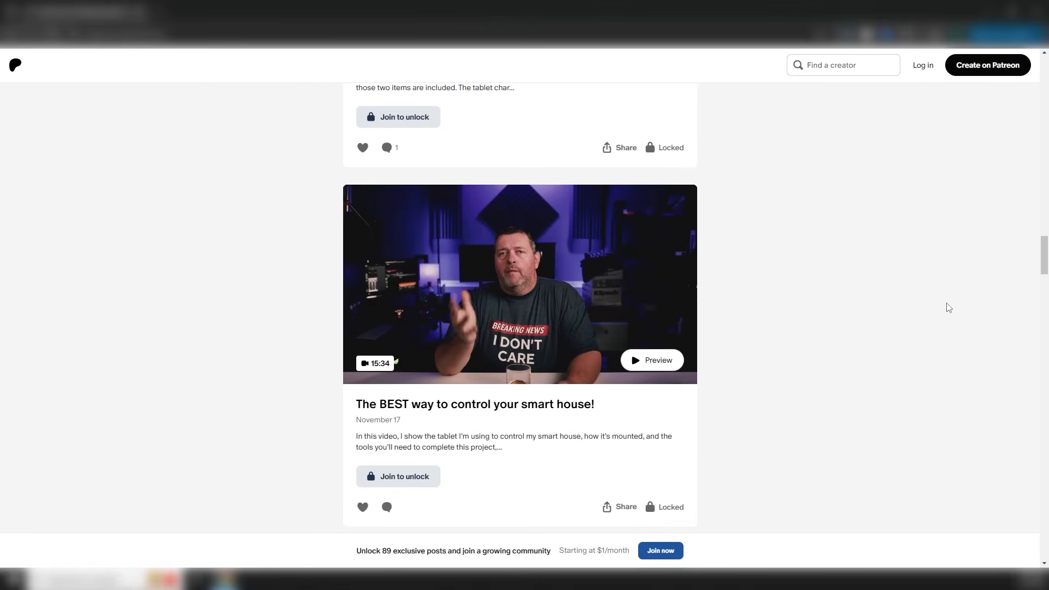
scroll(948, 308, down, 12)
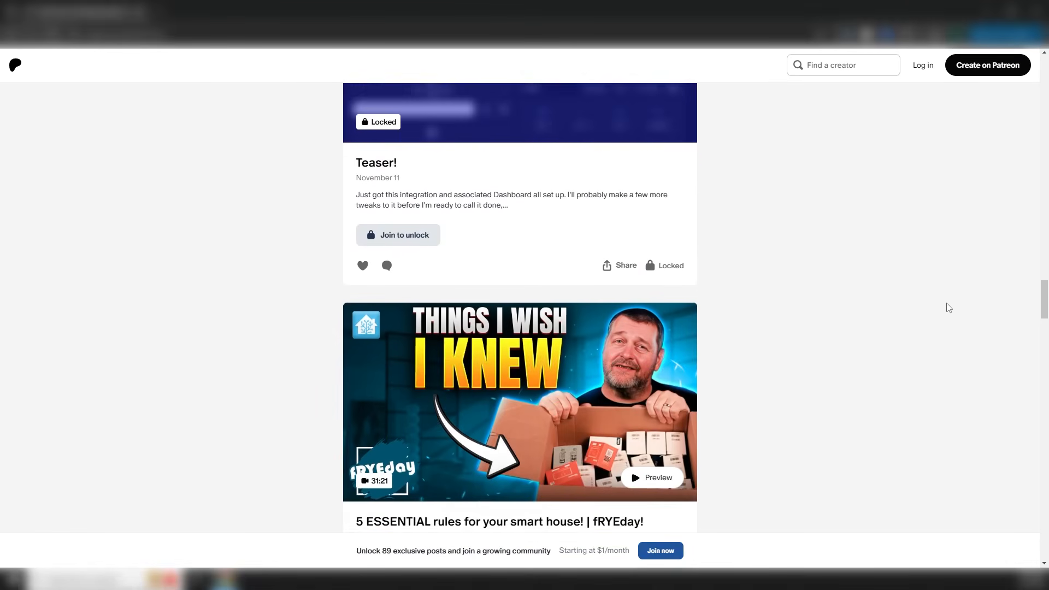
scroll(949, 307, down, 6)
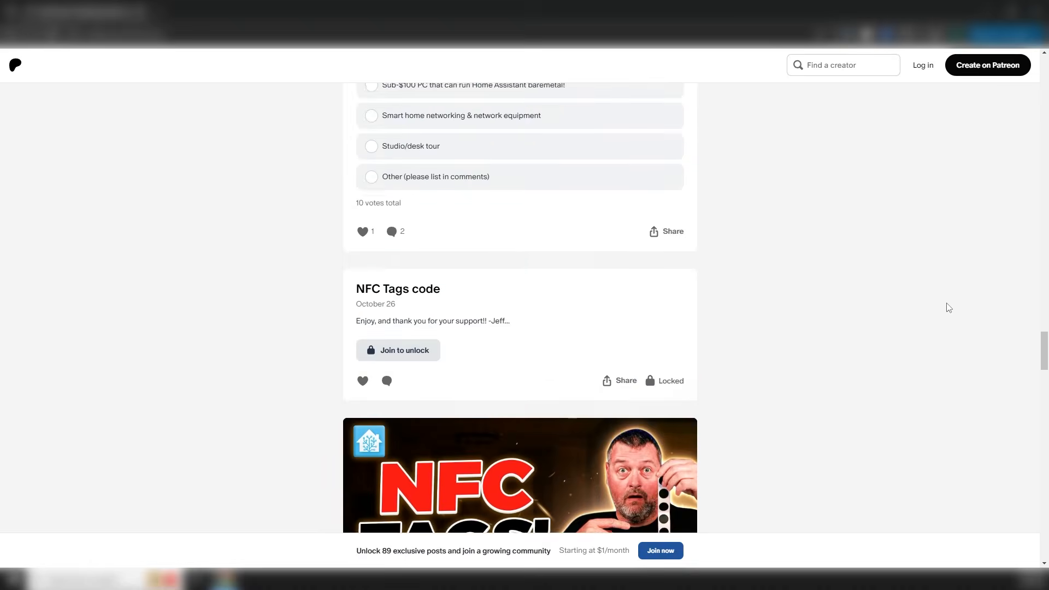
scroll(949, 308, down, 12)
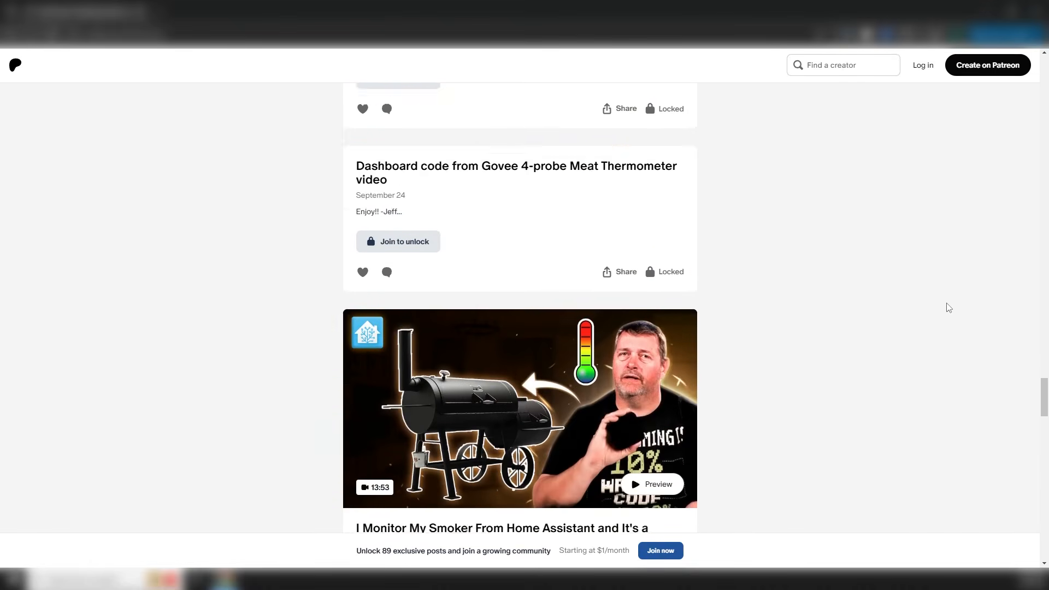
scroll(948, 308, down, 9)
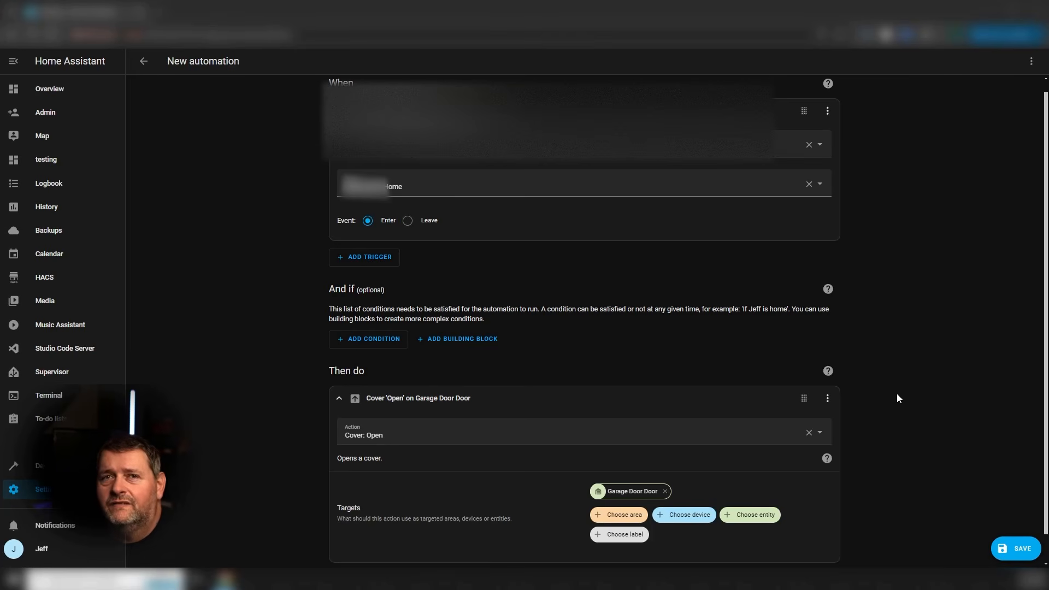
- Add an If-then building block after the garage door action and insert an Or building block in its If section
click(339, 398)
click(456, 442)
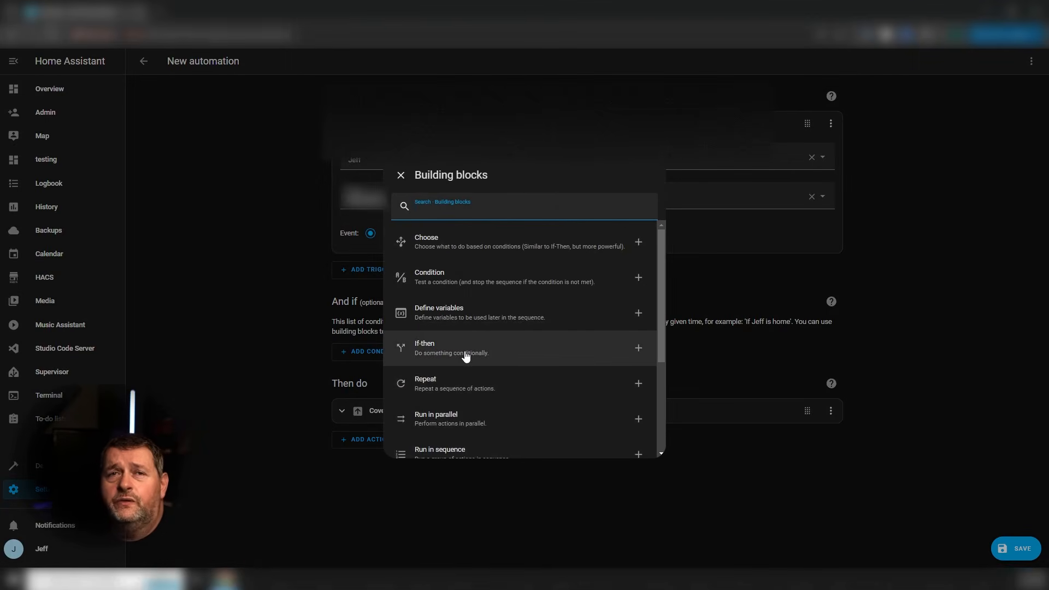
click(466, 356)
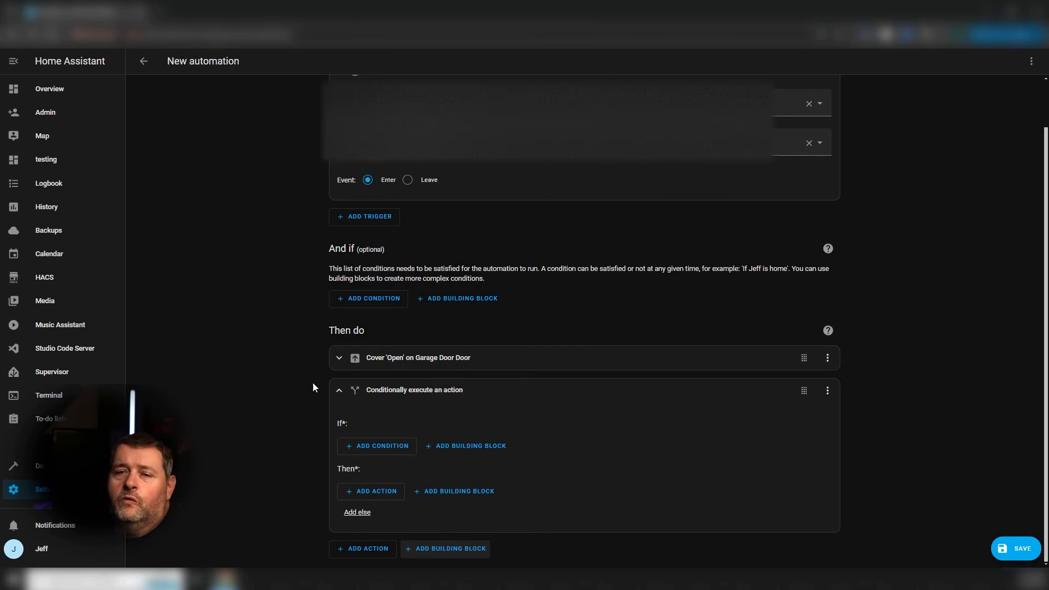
click(462, 447)
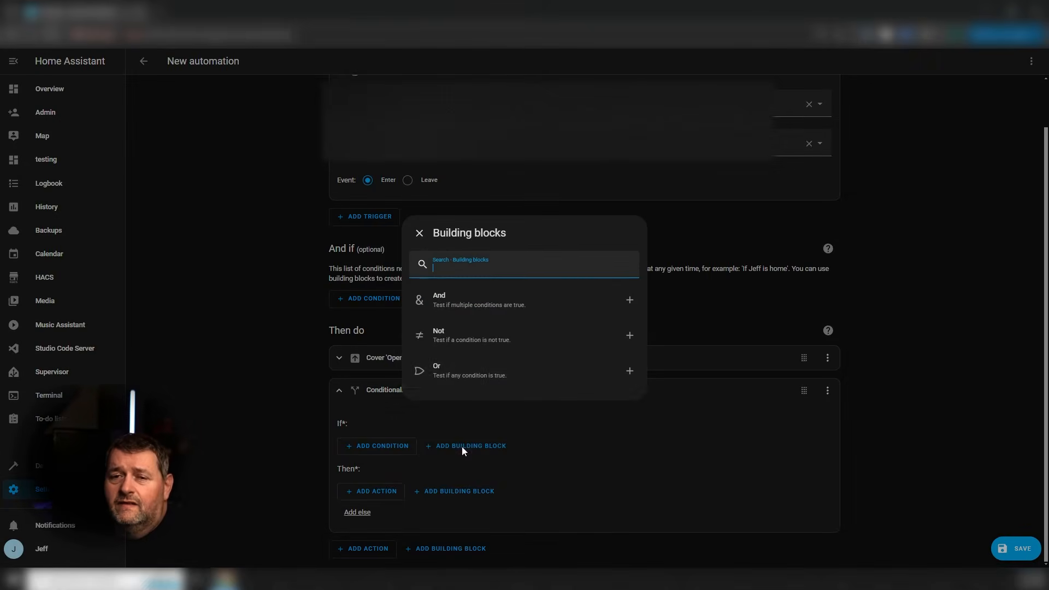
click(480, 373)
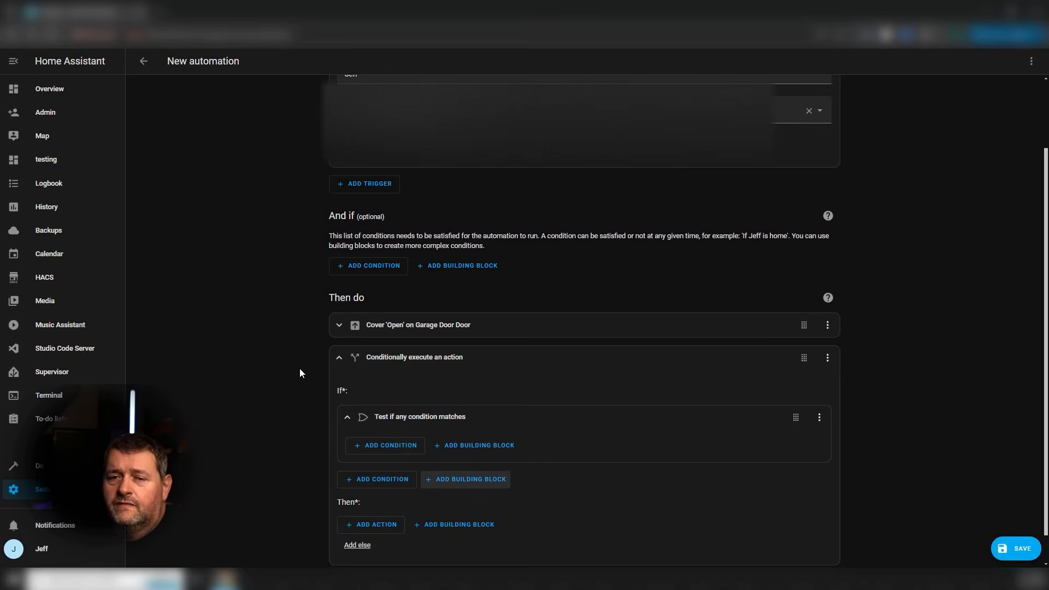
- Add a Sun condition to the Or block and set it to Before Sunrise
click(400, 418)
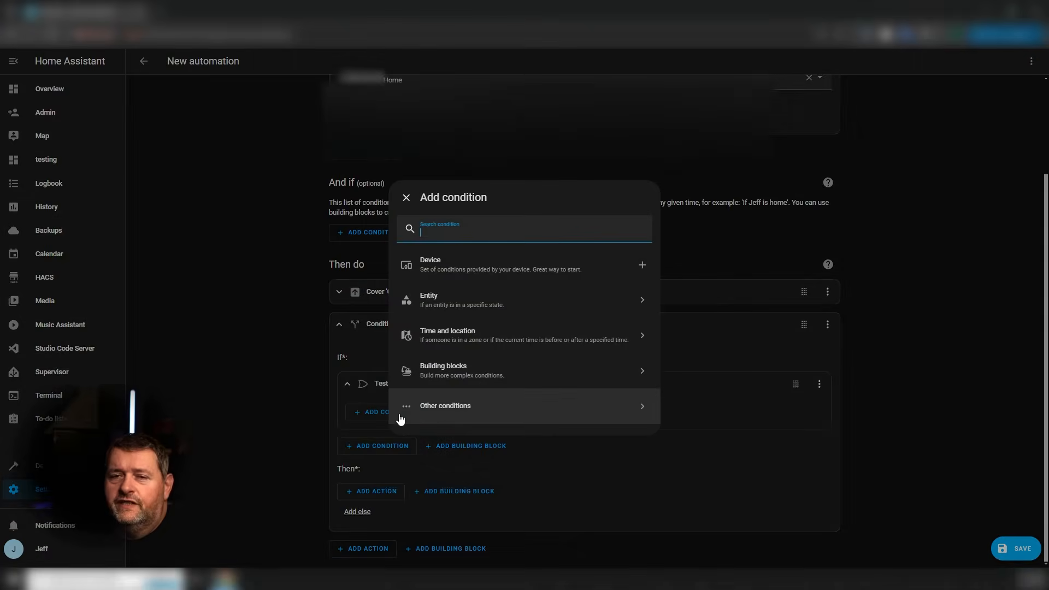
click(463, 339)
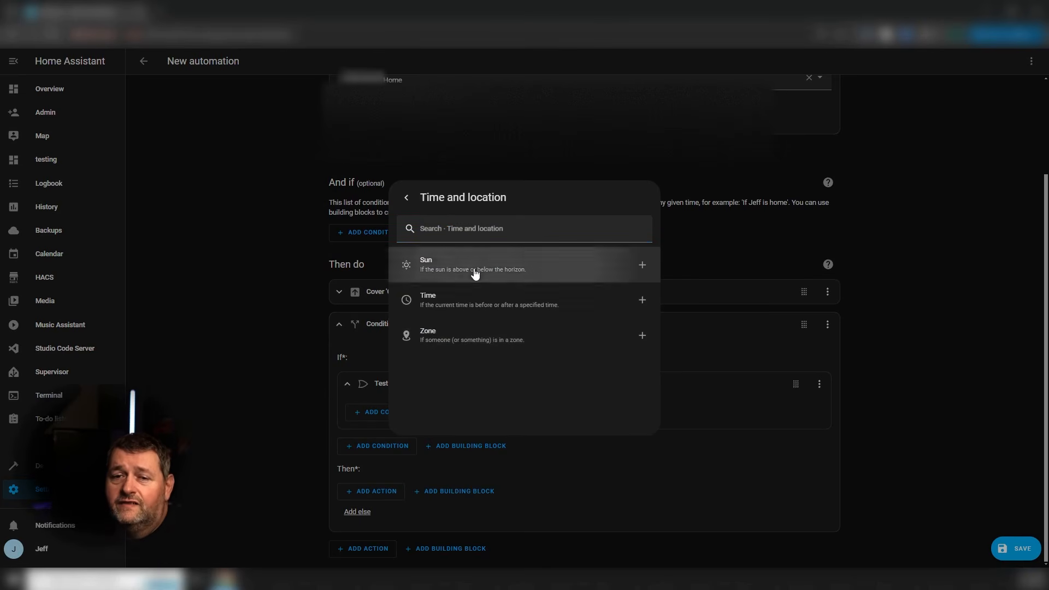
click(475, 273)
scroll(320, 343, down, 4)
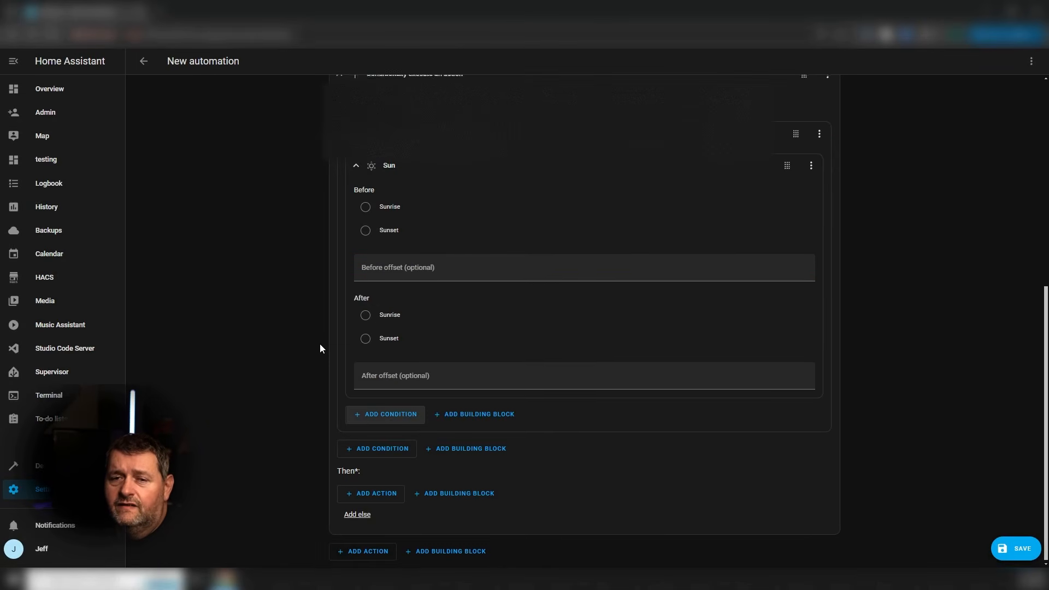
click(365, 210)
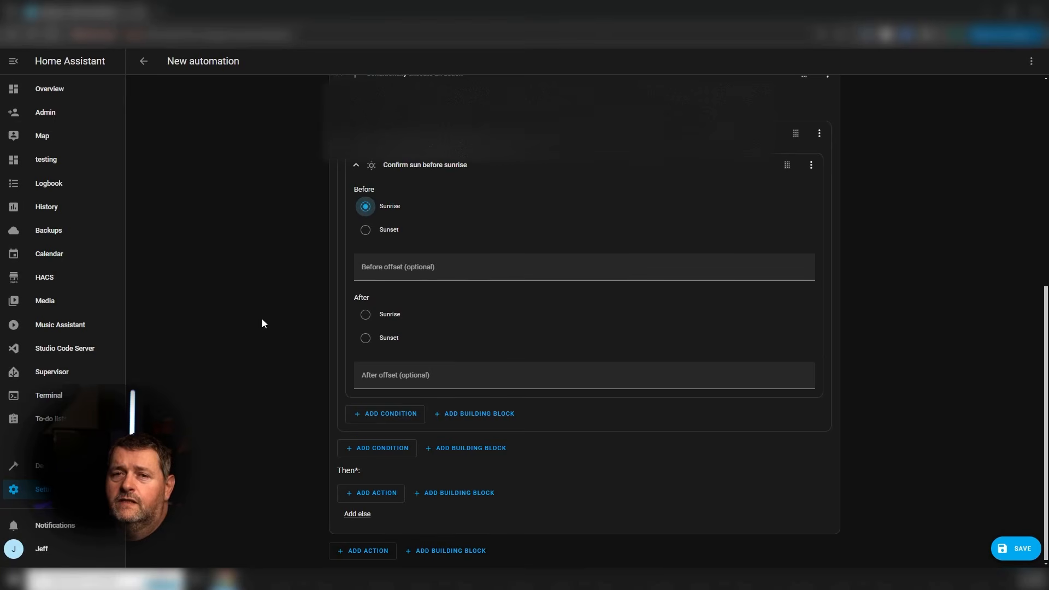
- Add a second Sun condition to the Or block, set it to After Sunset, and collapse both Sun conditions
click(391, 416)
click(446, 342)
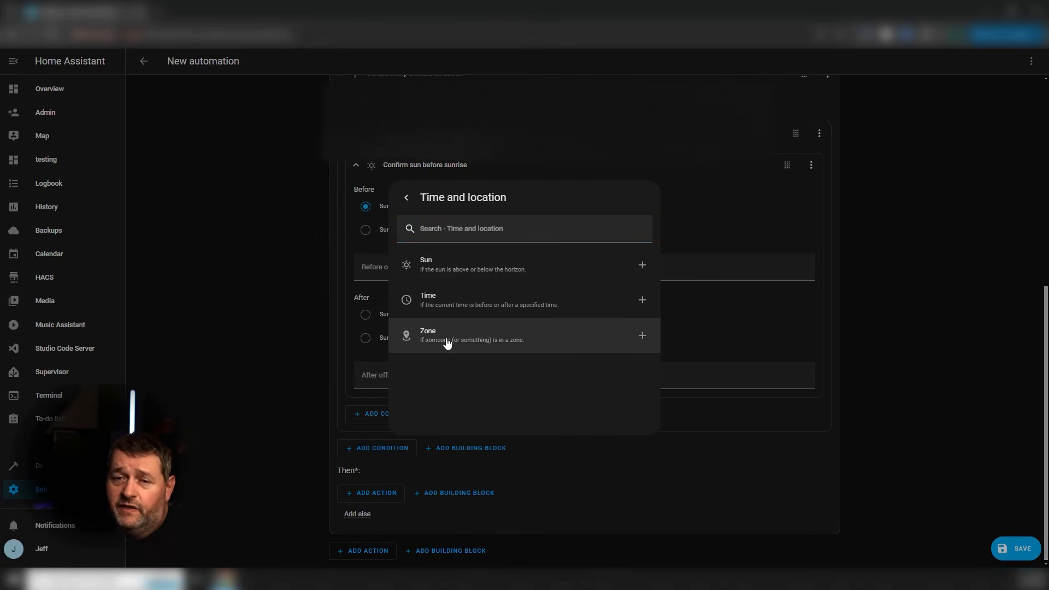
click(464, 267)
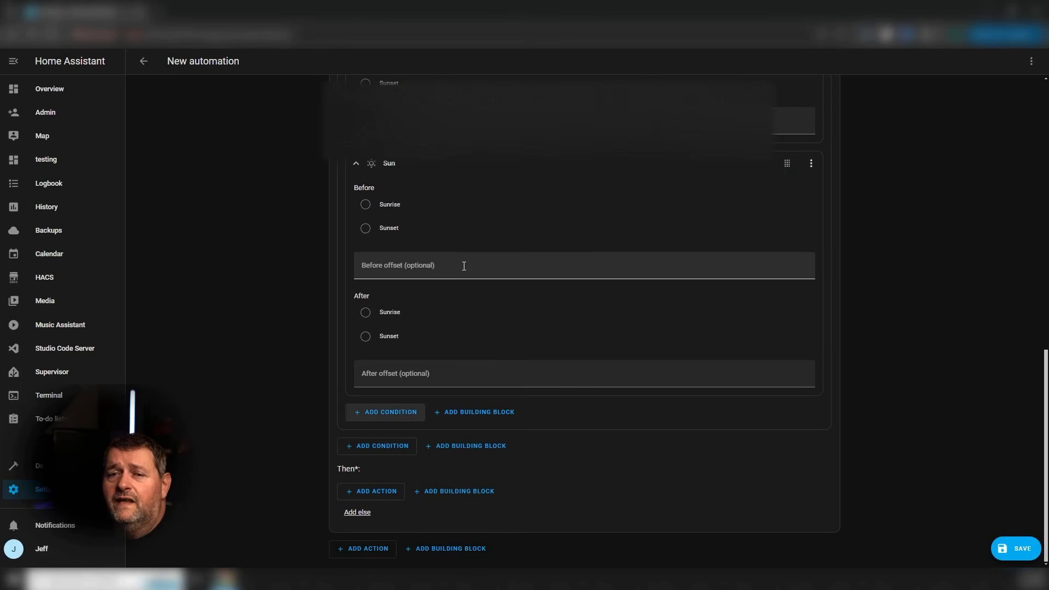
click(371, 342)
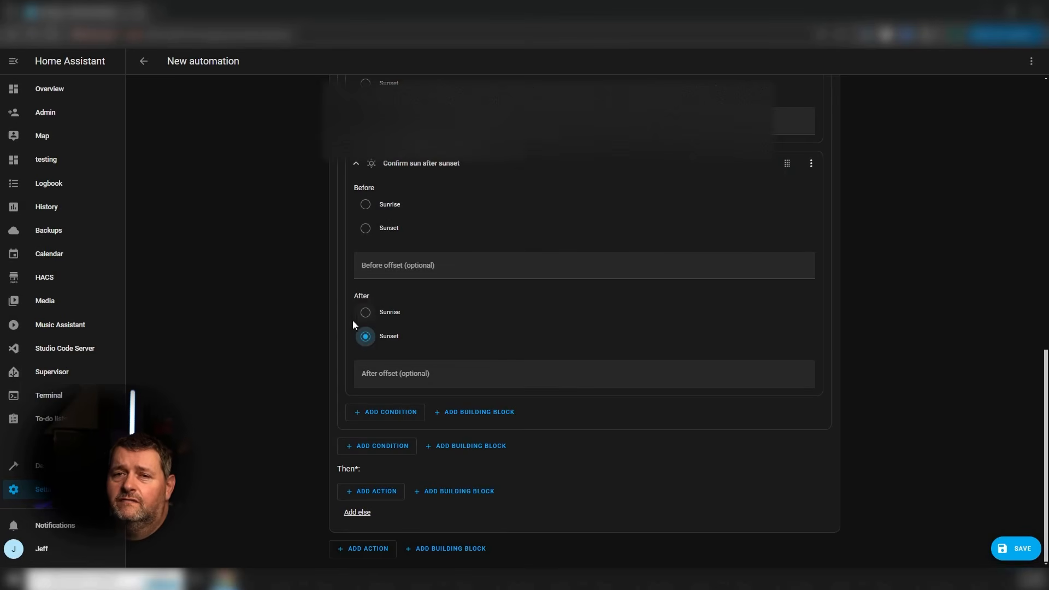
scroll(344, 319, up, 4)
click(356, 382)
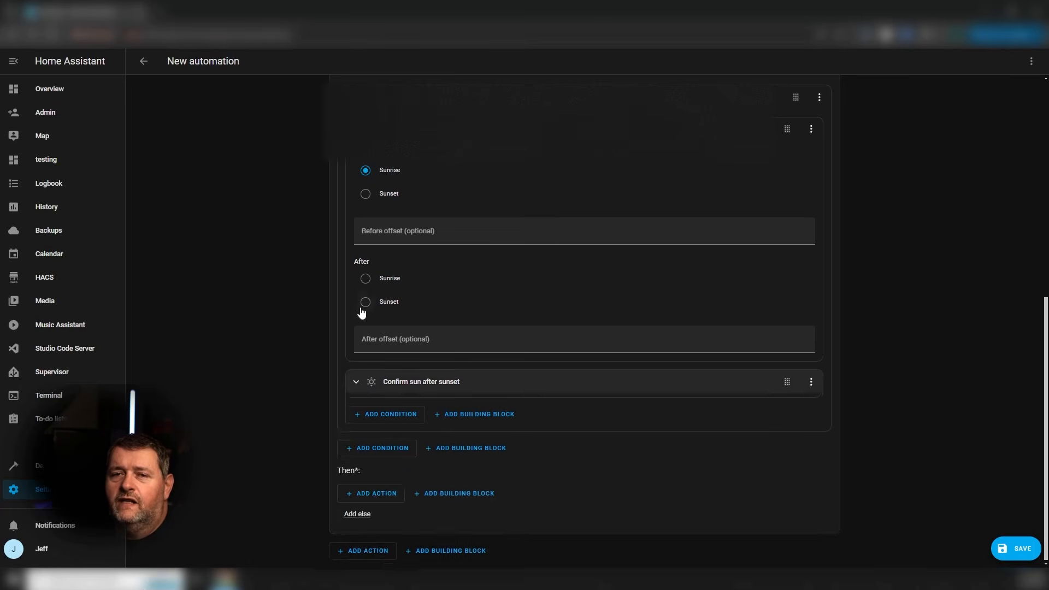
scroll(356, 296, up, 2)
click(354, 244)
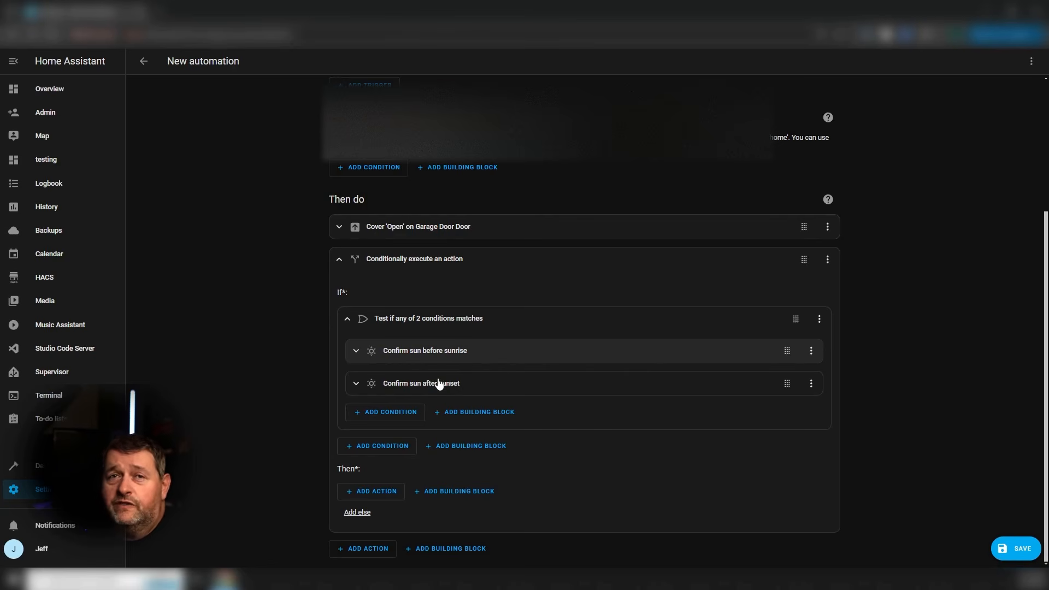
- Add a "Switch: Turn on" action to the If-then block's Then section, targeting the Rear Foyer entity switch.rear_foyer, and collapse it
click(377, 495)
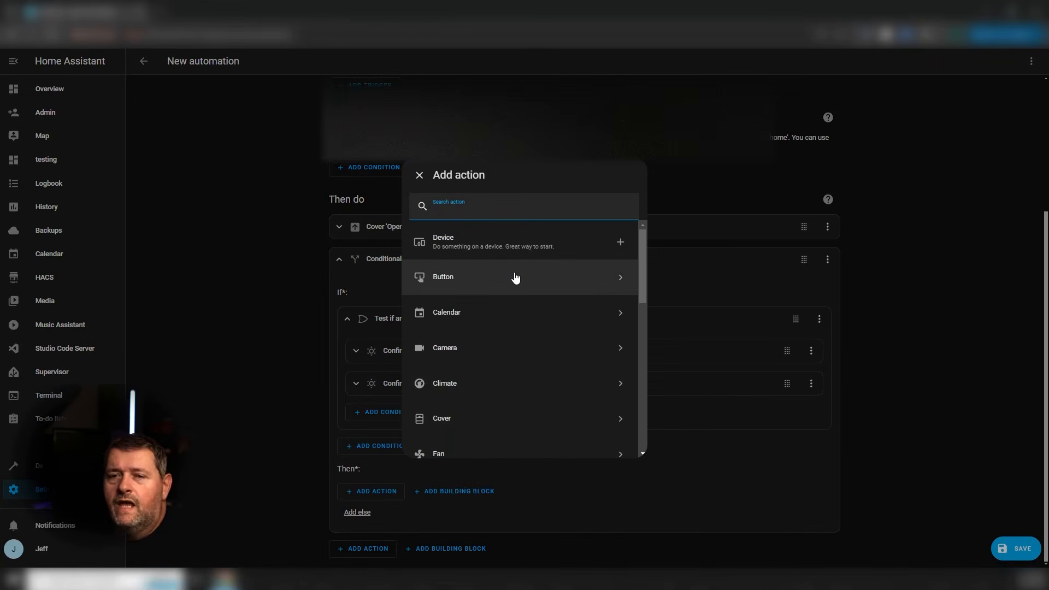
text(switch)
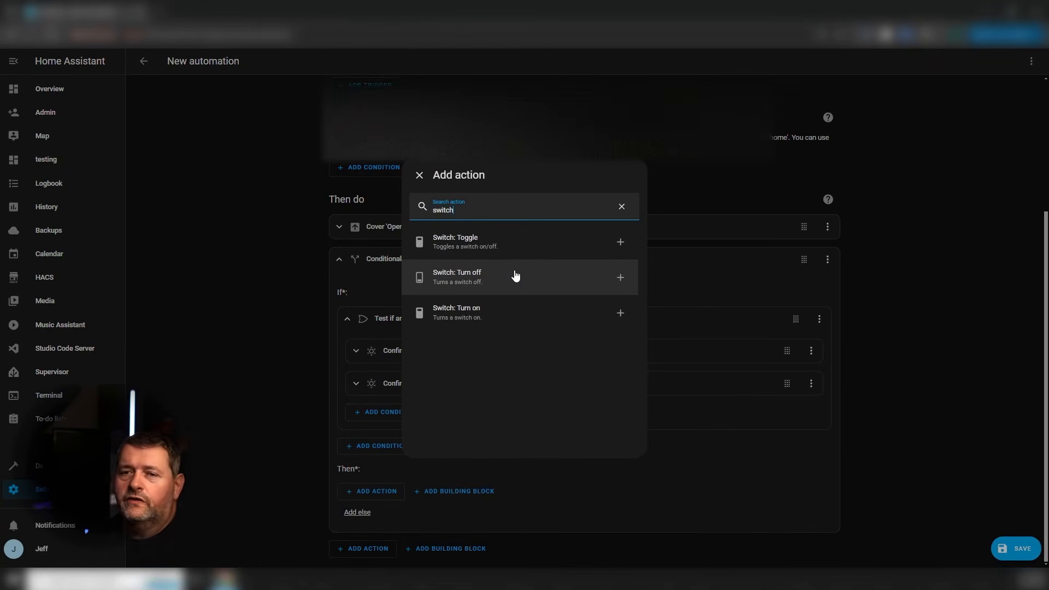
click(510, 323)
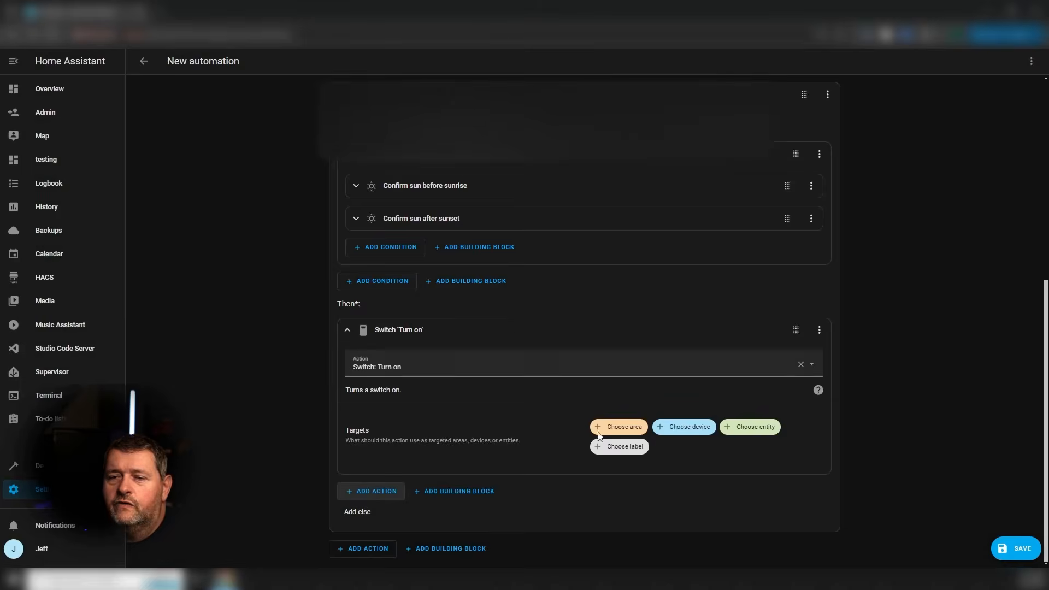
click(746, 434)
text(rear foy)
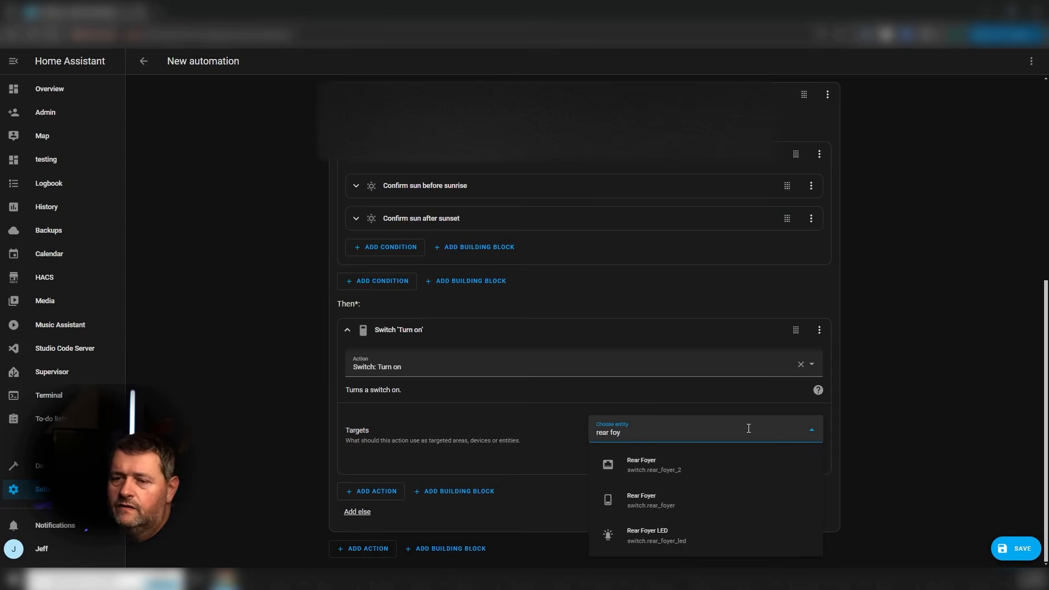
click(655, 501)
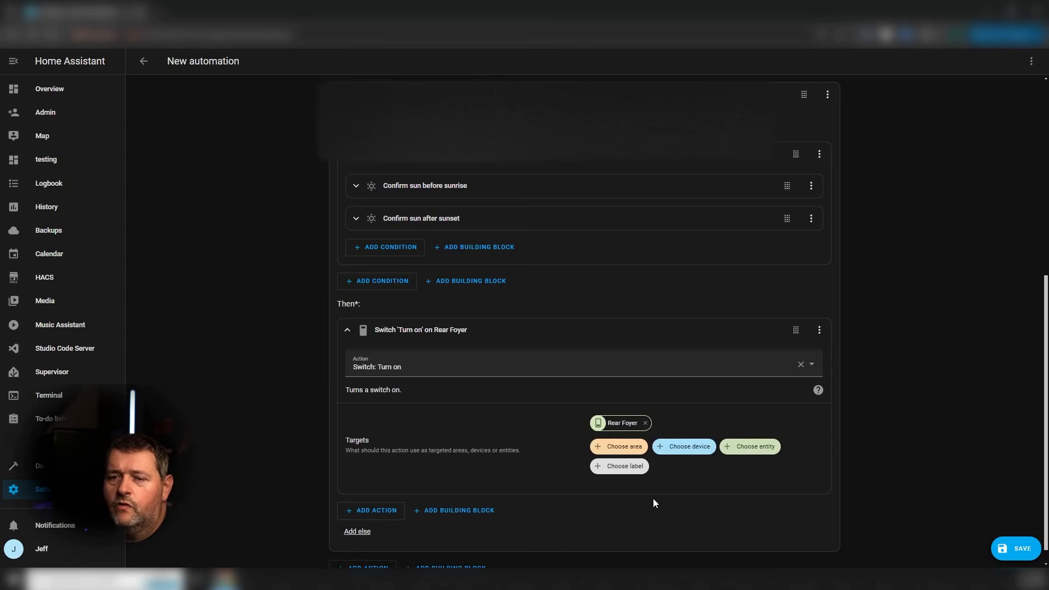
click(347, 330)
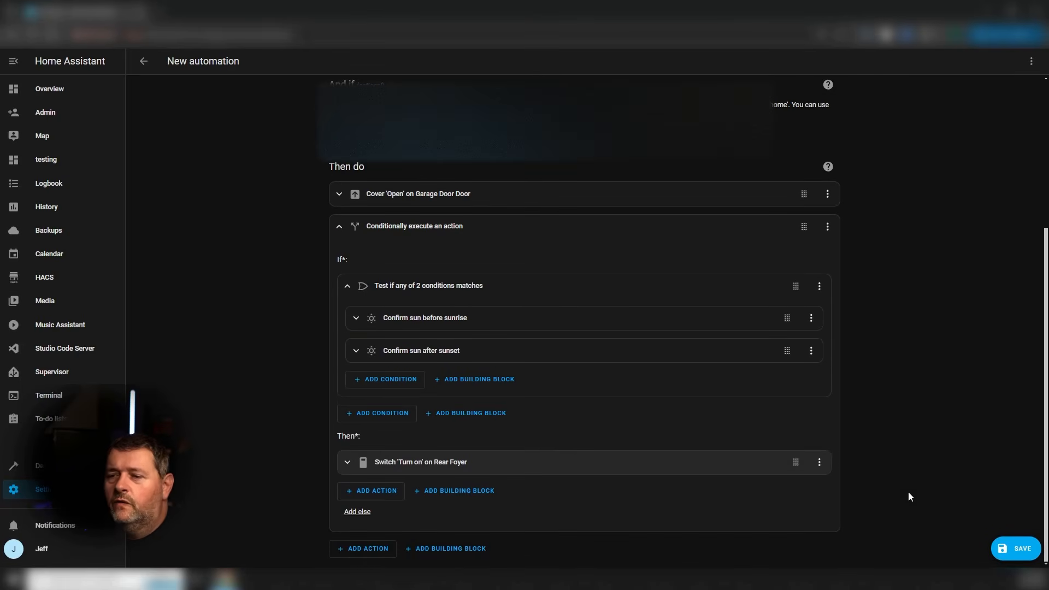
- Review the garage door automation's trigger and actions, and leave its editor, discarding the unsaved changes
click(1017, 548)
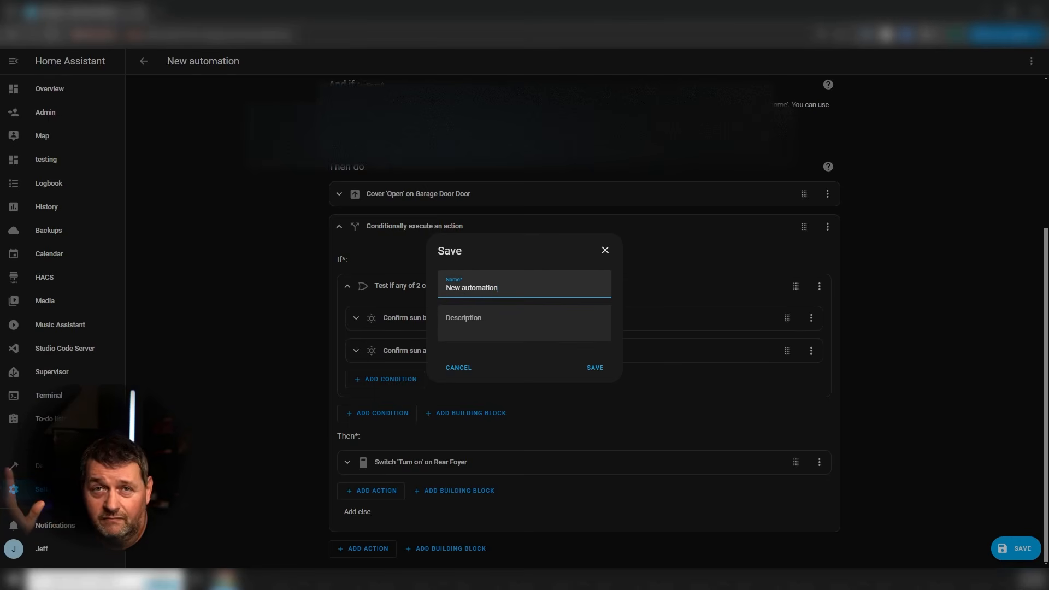
click(331, 361)
scroll(331, 360, up, 3)
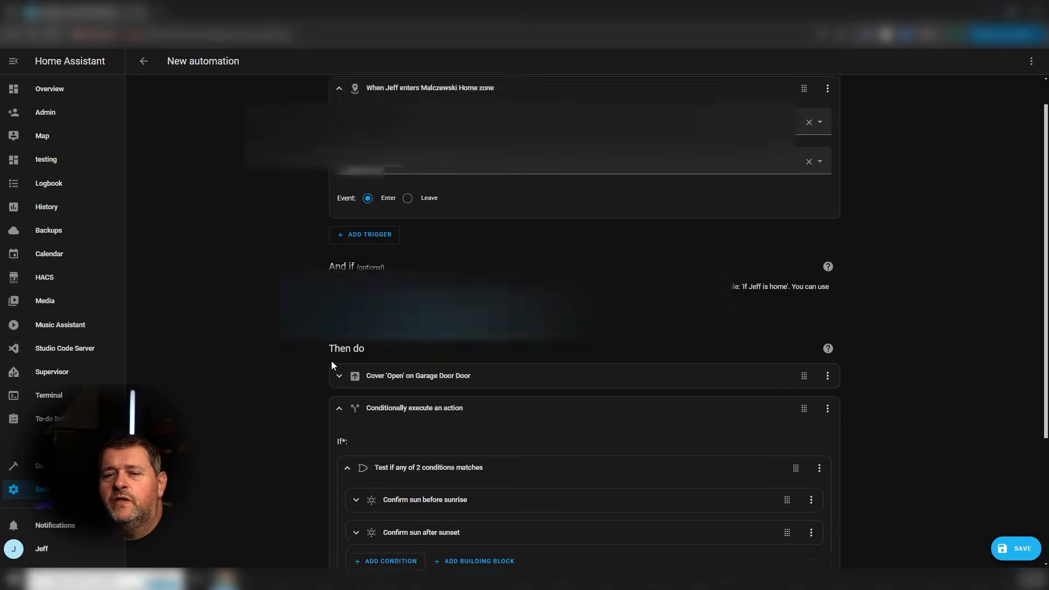
scroll(331, 359, down, 2)
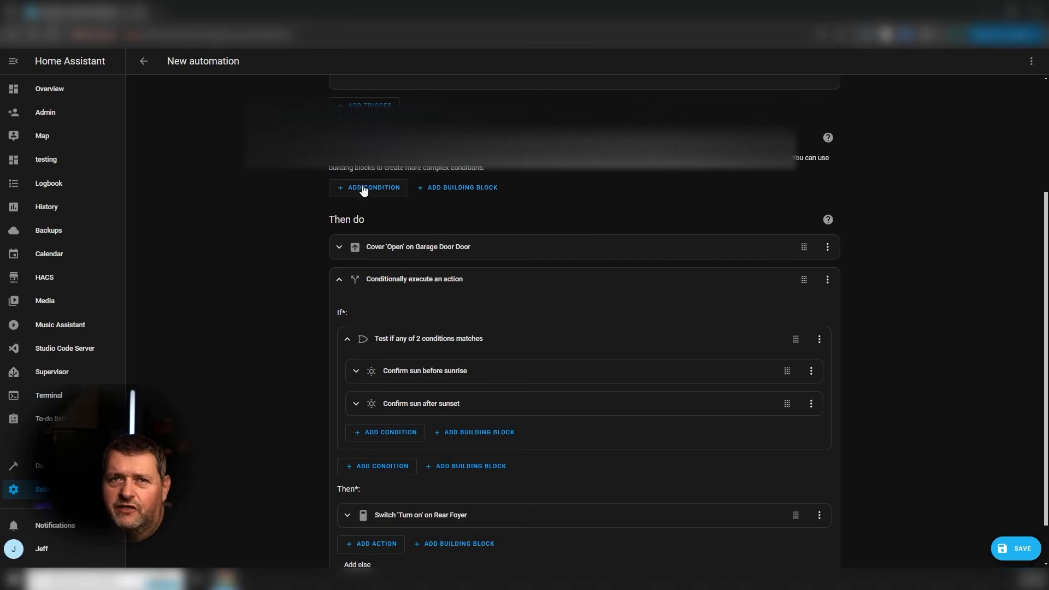
scroll(395, 193, up, 2)
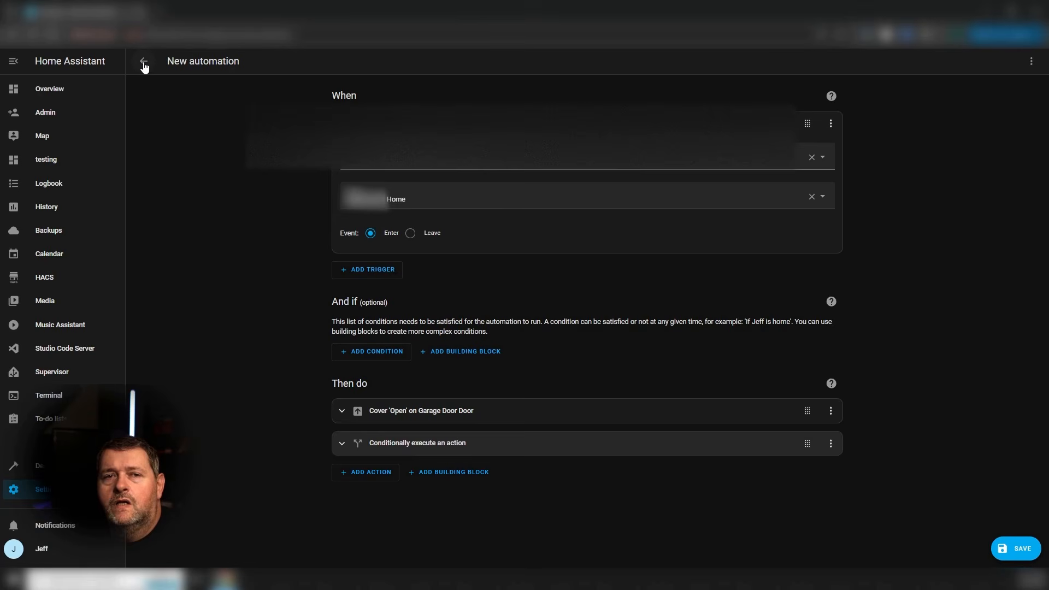
click(145, 65)
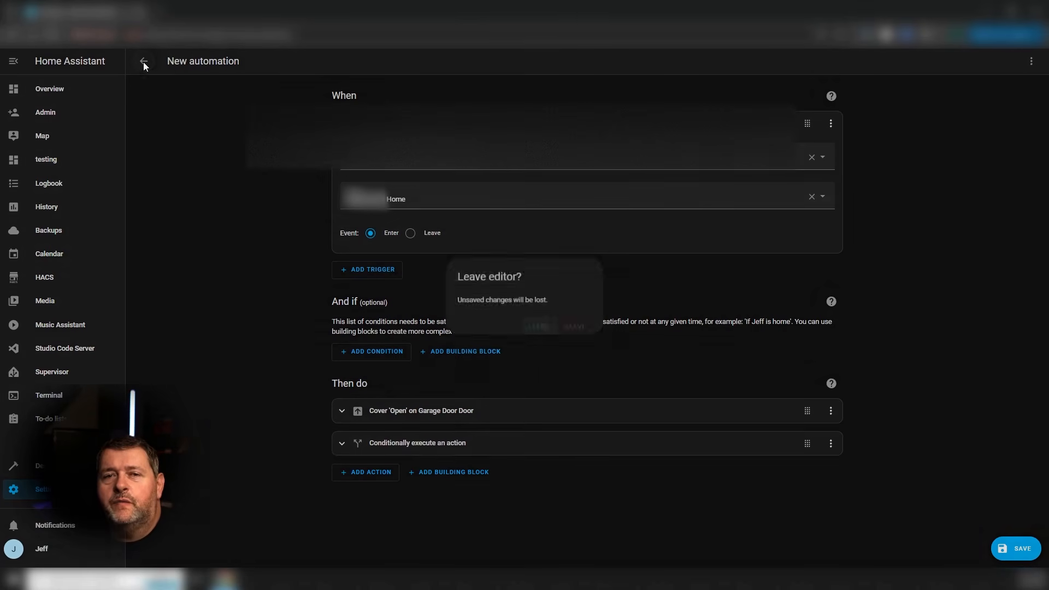
click(575, 332)
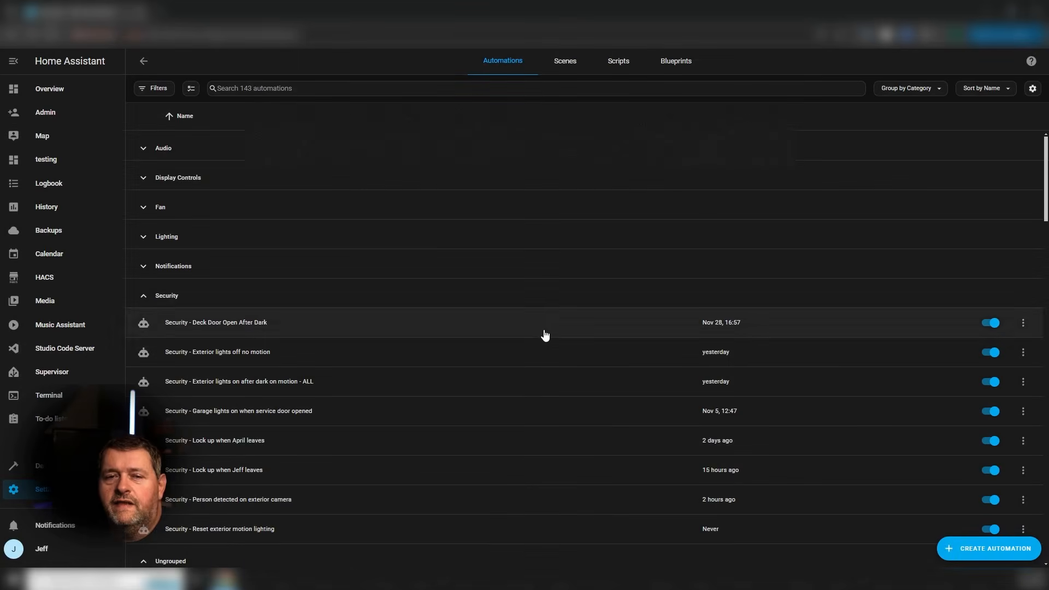
- Start an automation from scratch with a Run in parallel building block in its Then do section, and discard it unsaved
click(974, 553)
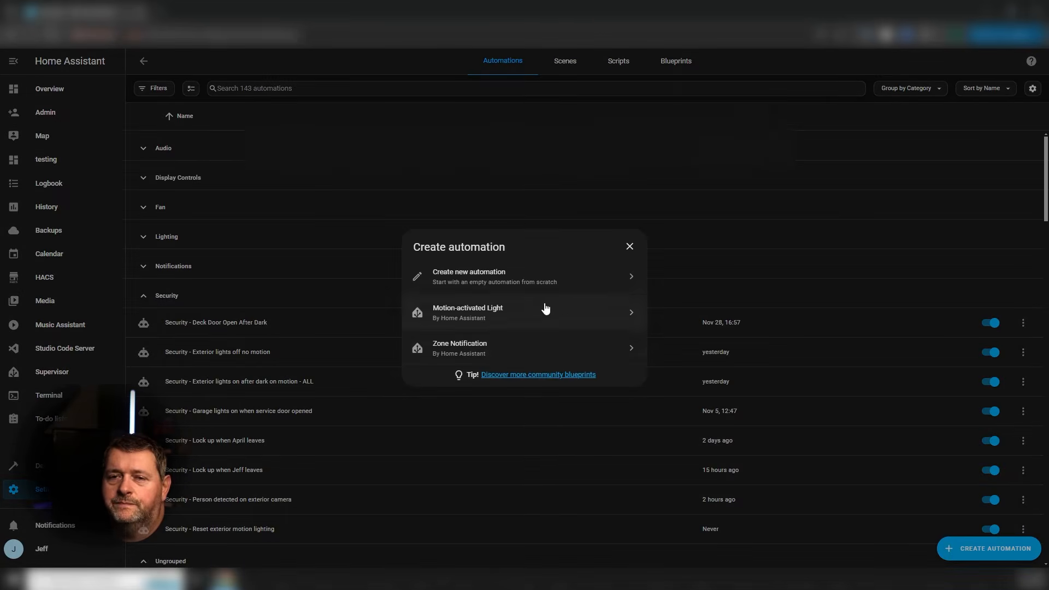
click(541, 280)
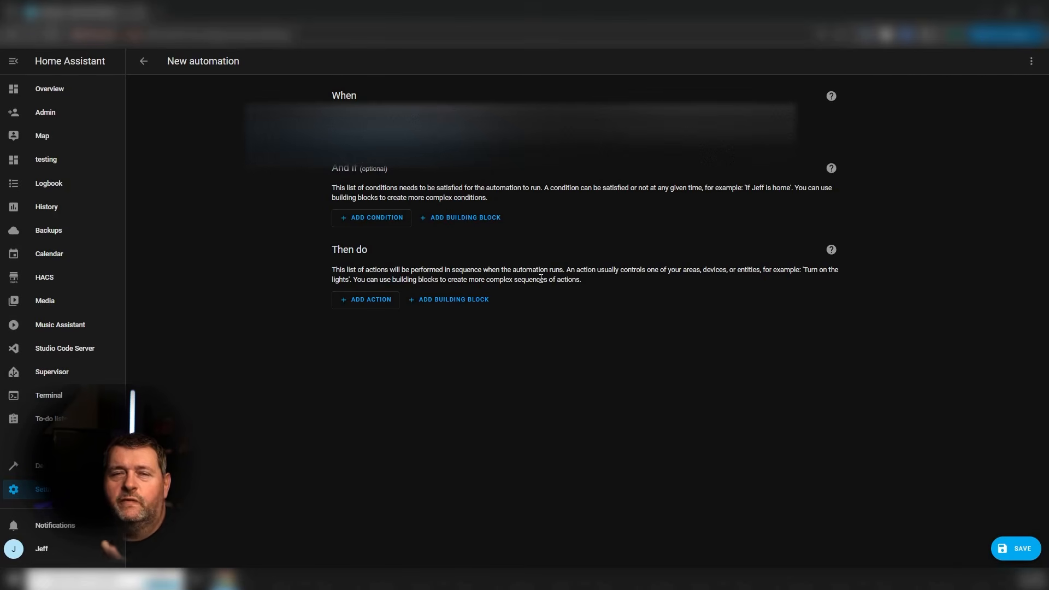
click(371, 300)
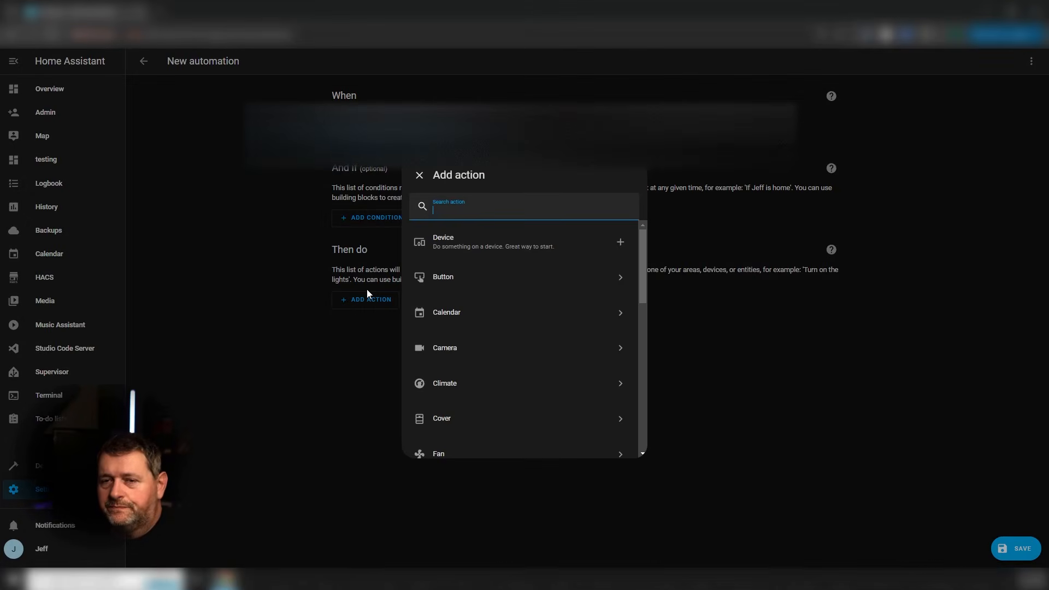
scroll(514, 326, down, 10)
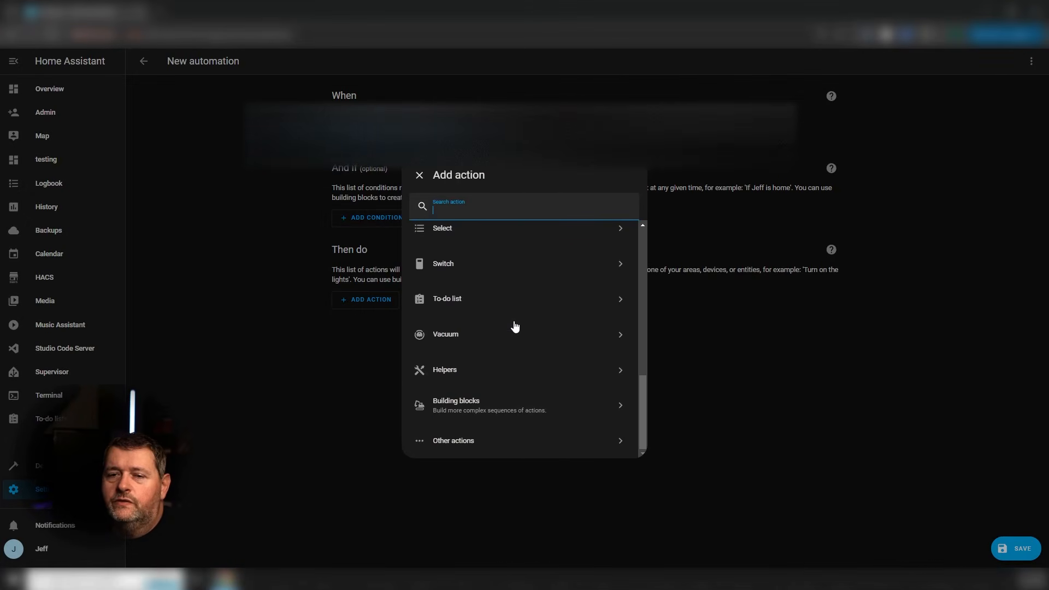
click(497, 412)
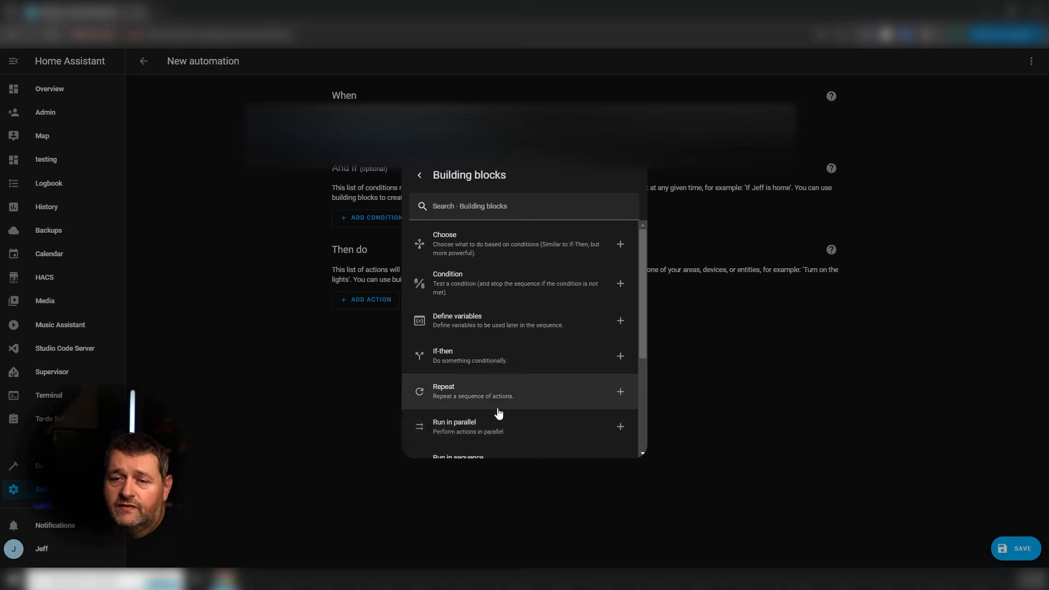
click(271, 363)
click(478, 299)
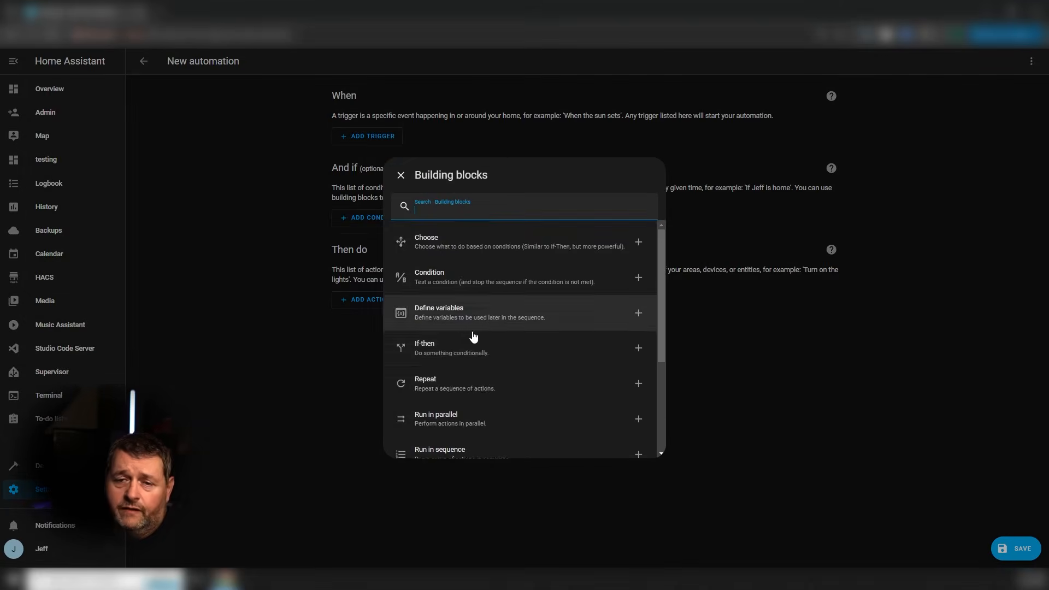
scroll(467, 319, down, 3)
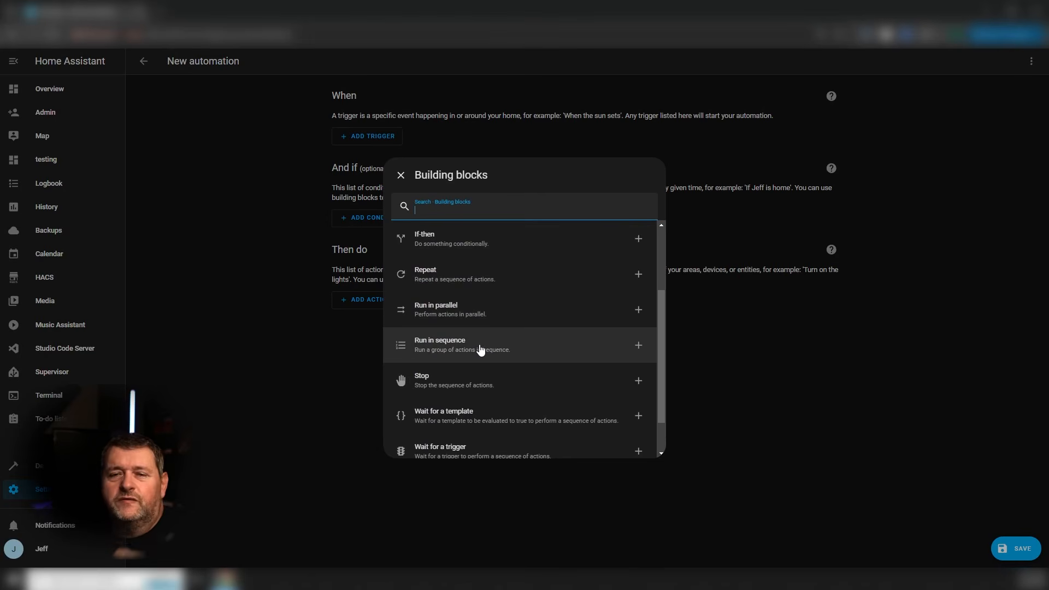
click(483, 313)
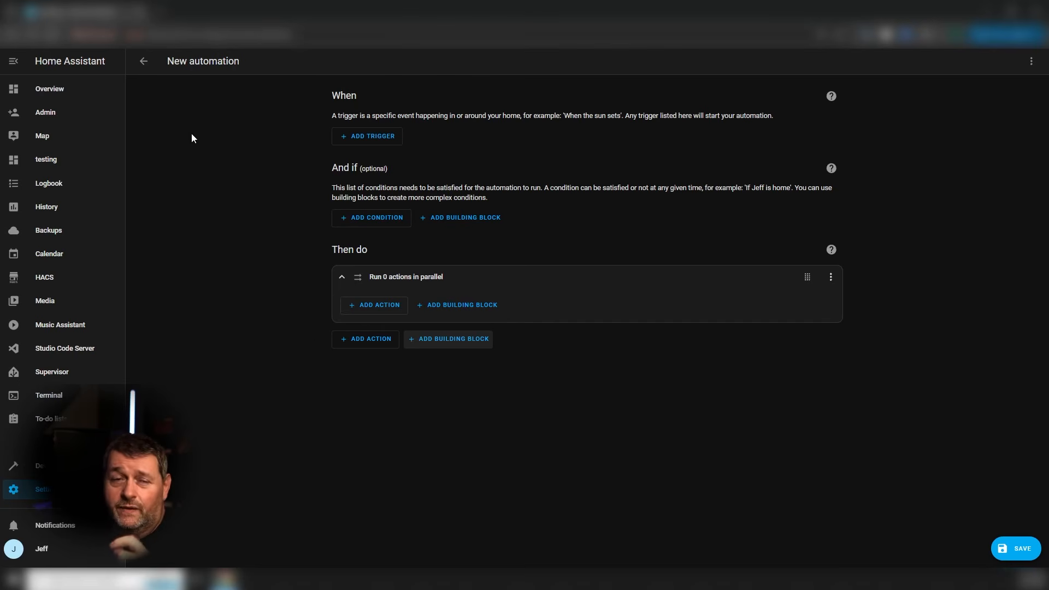
click(144, 61)
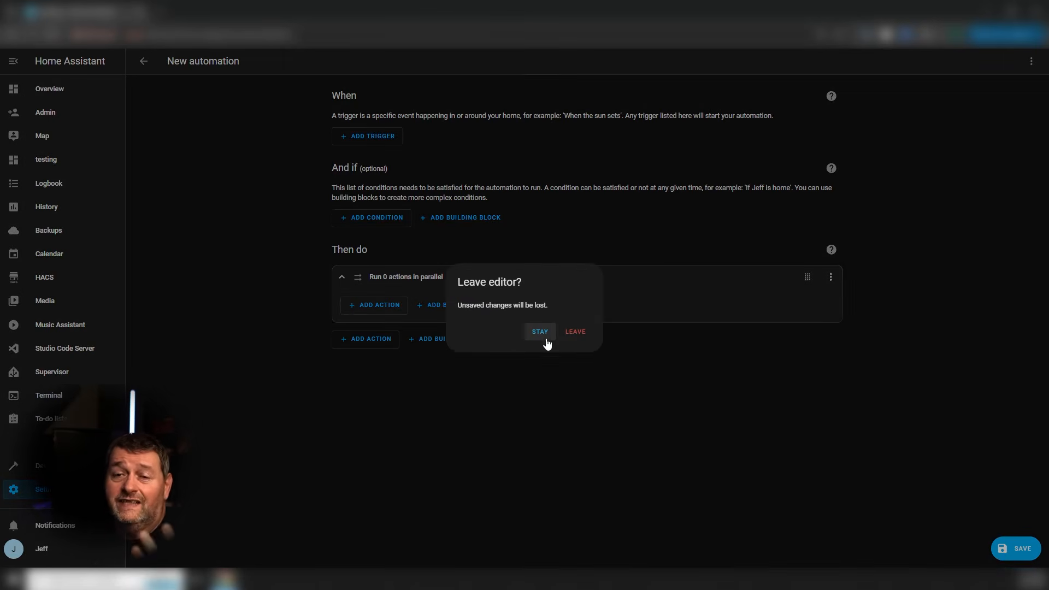
click(574, 332)
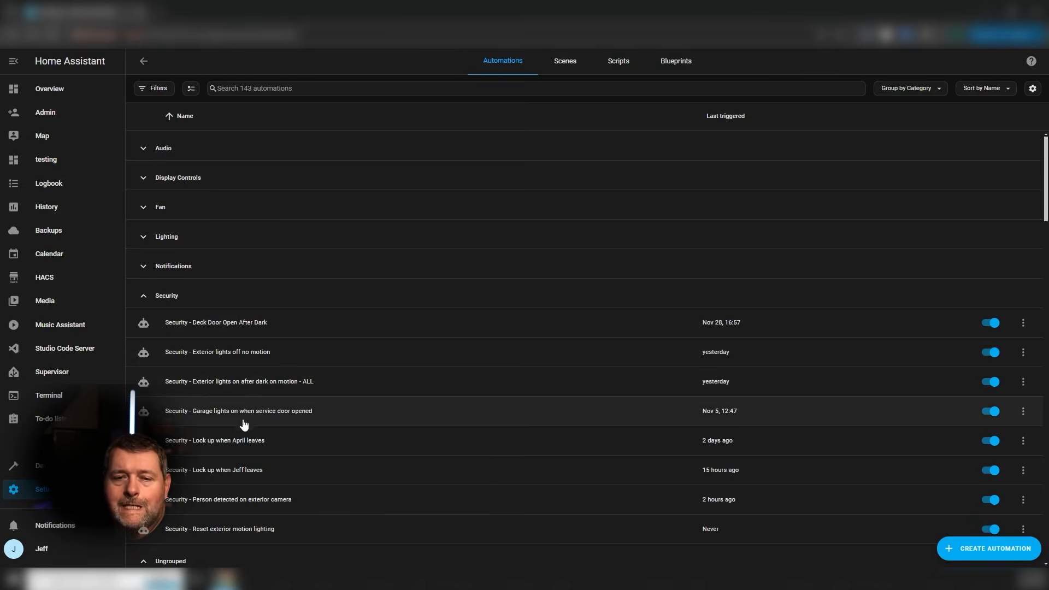
- Examine the parallel action blocks in the Security lock-up automation for the signed-in user's departure and in "Security - Reset exterior motion lighting"
click(240, 469)
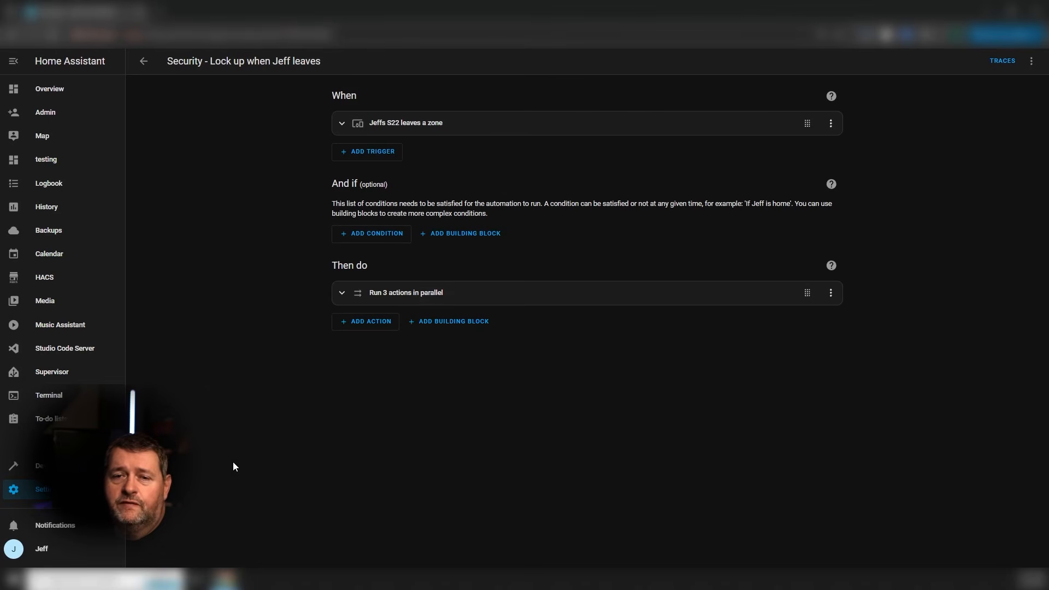
click(342, 294)
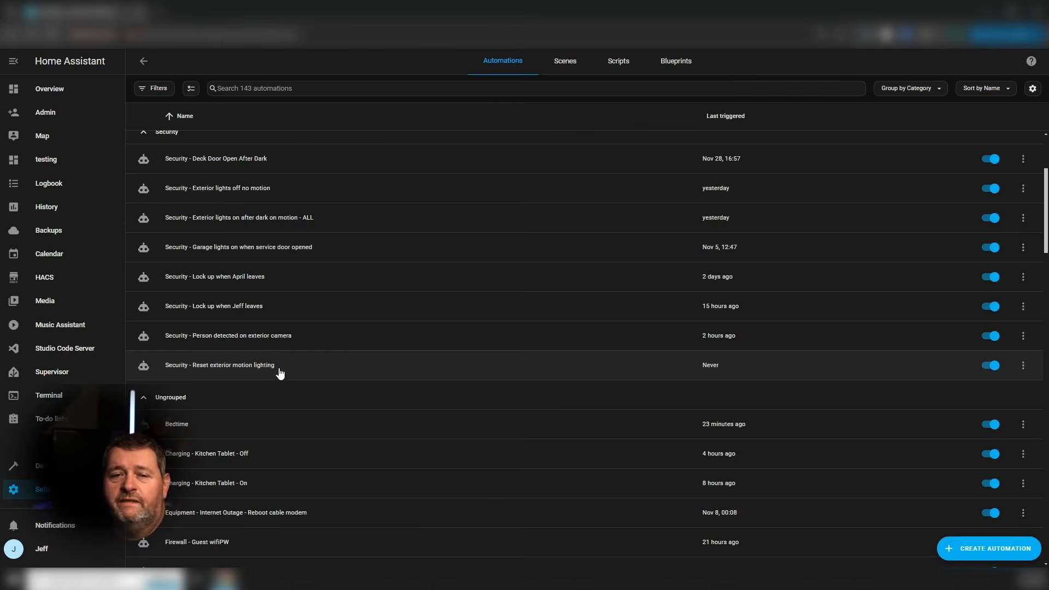
click(288, 372)
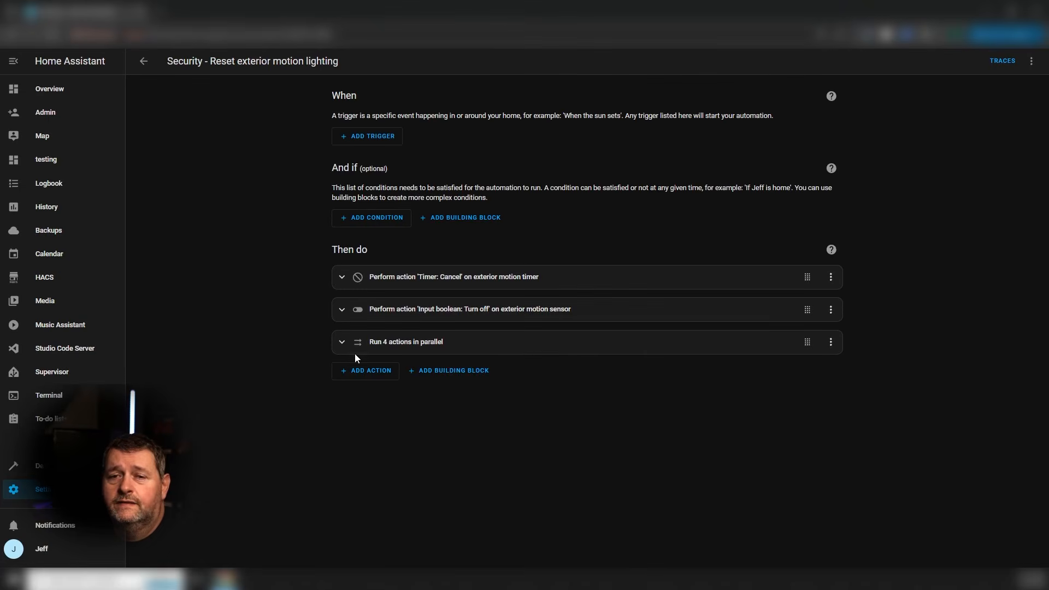
click(343, 343)
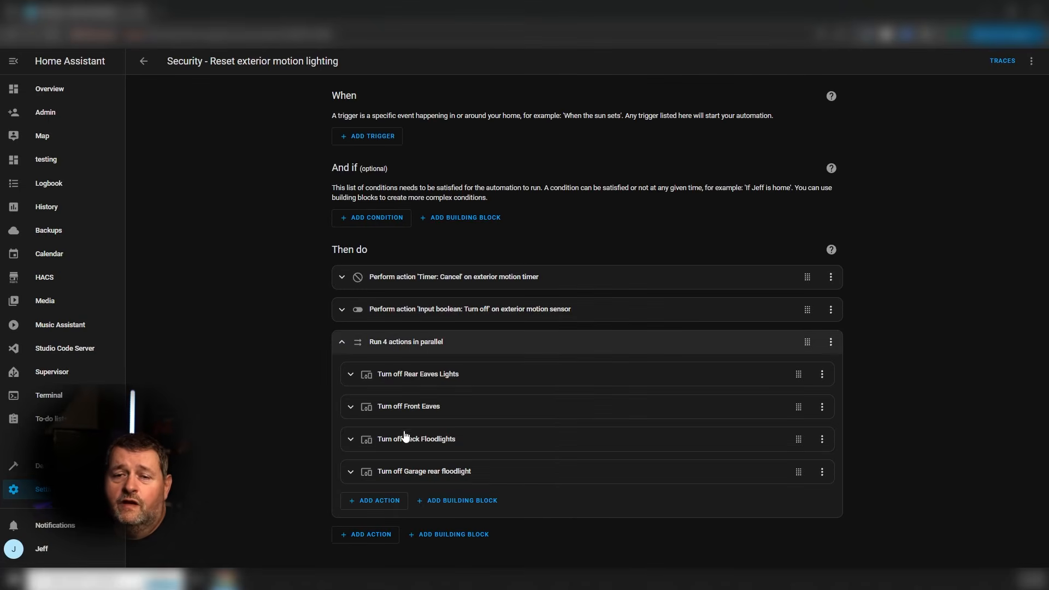
- Review the parallel action block in "Security - Reset exterior motion lighting" and return to the automations list
click(344, 342)
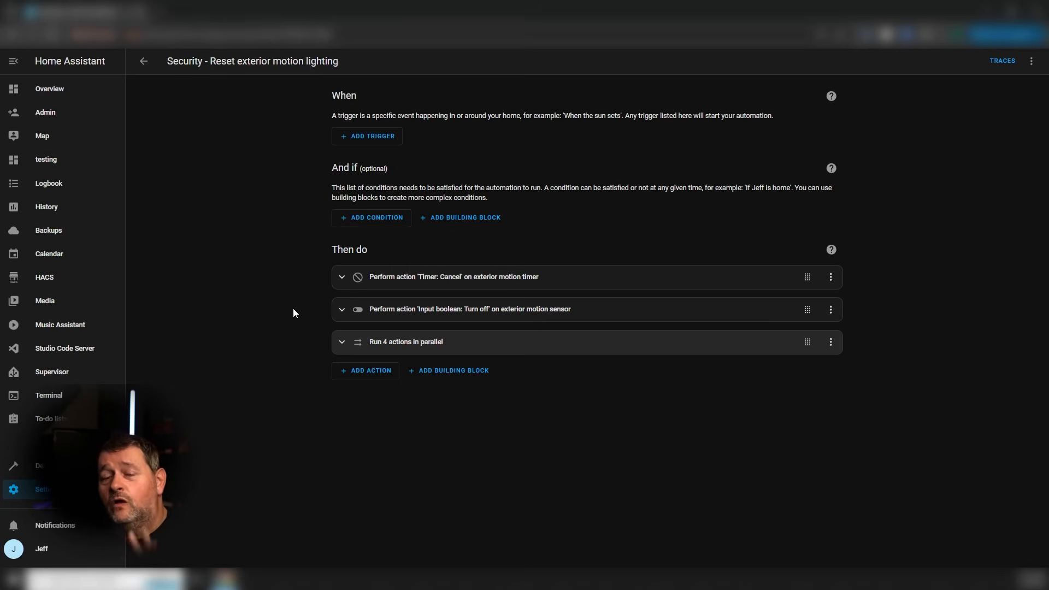
click(341, 343)
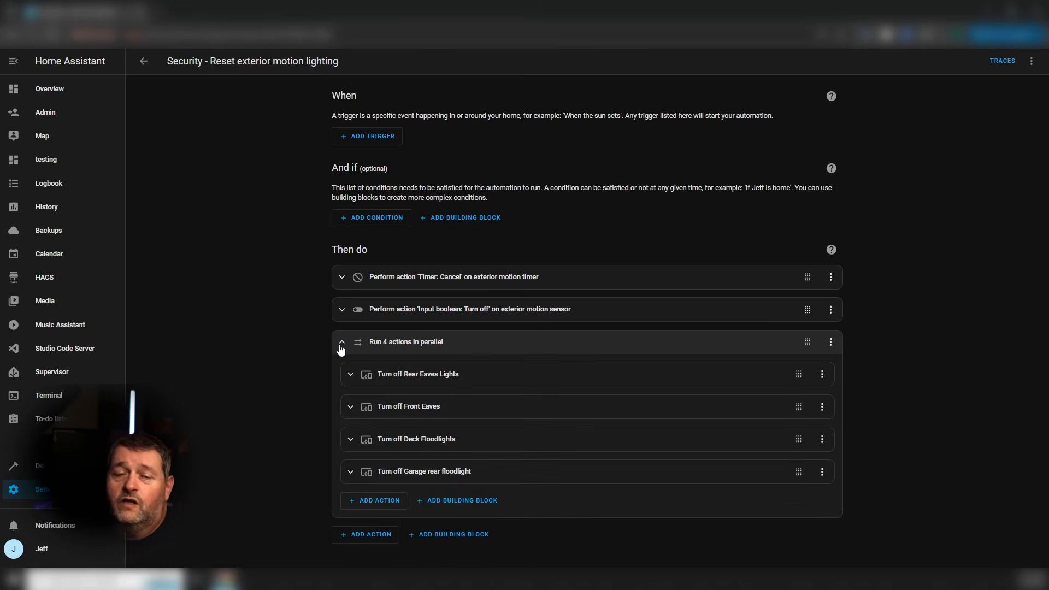
click(341, 343)
click(142, 65)
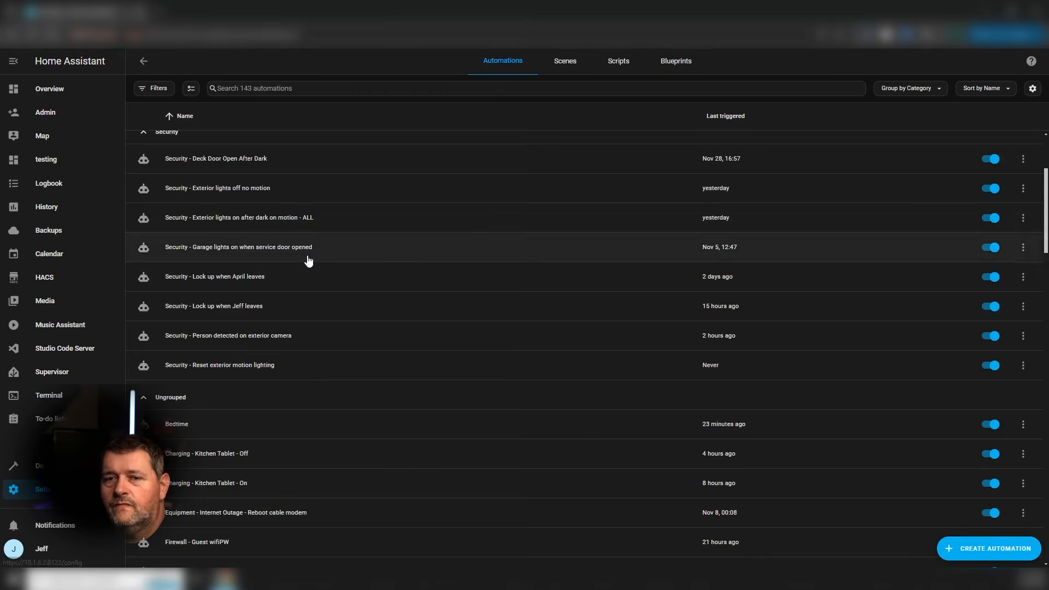
- Start a new automation from scratch with a Choose building block in its Then do section
click(948, 550)
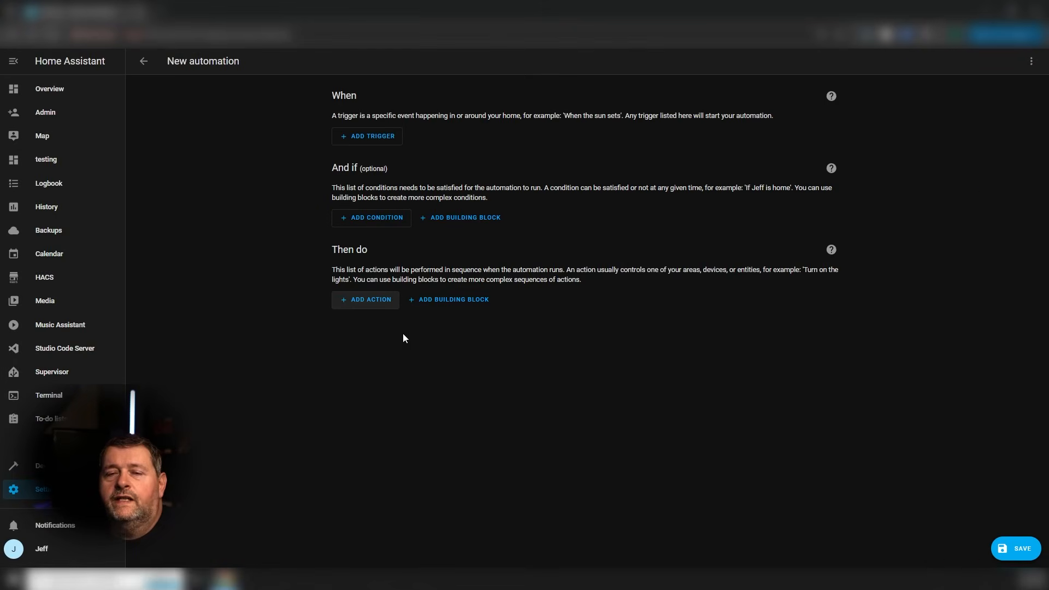
click(455, 306)
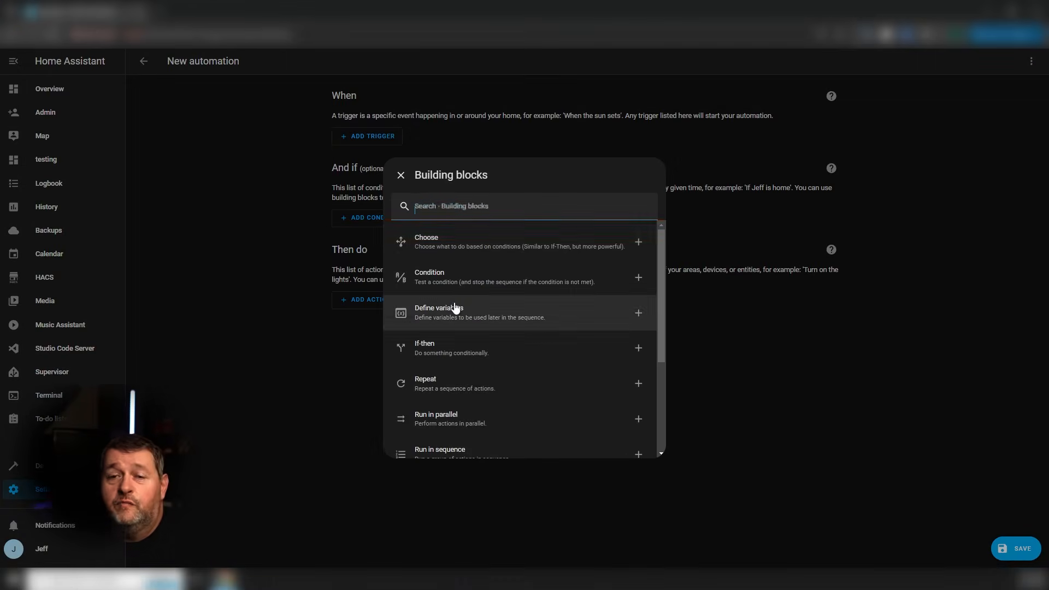
click(476, 253)
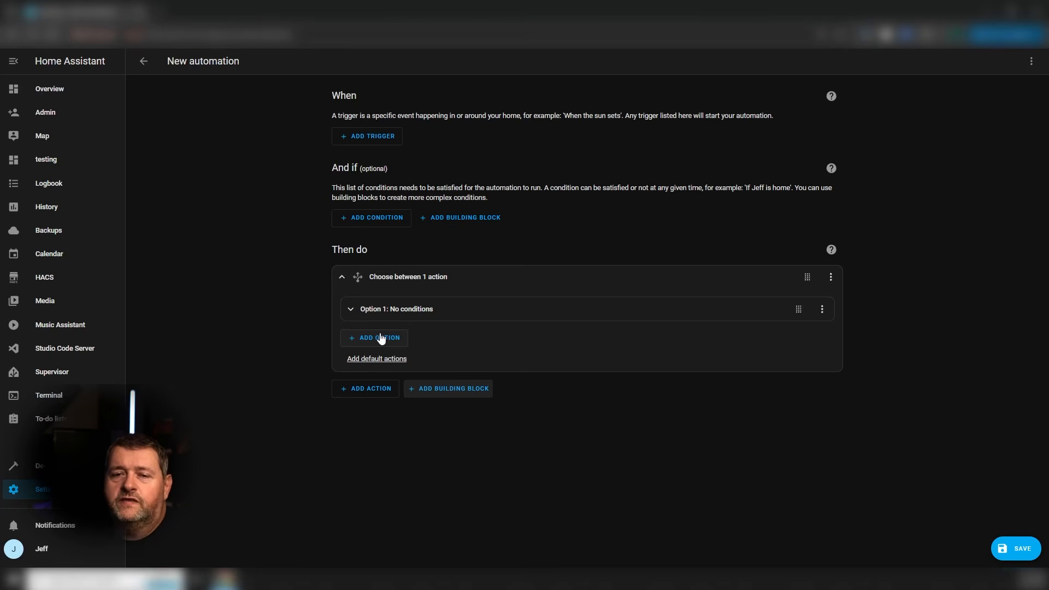
- Add an entity State condition to Option 1 requiring Scullery Door Contact Sensor Opening to be Open
click(350, 311)
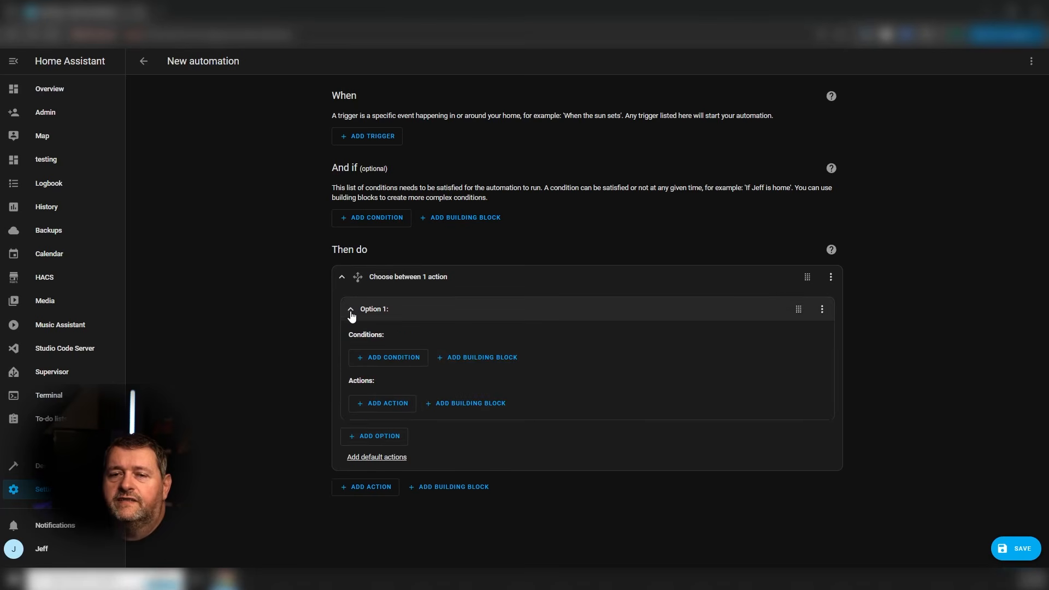
click(401, 359)
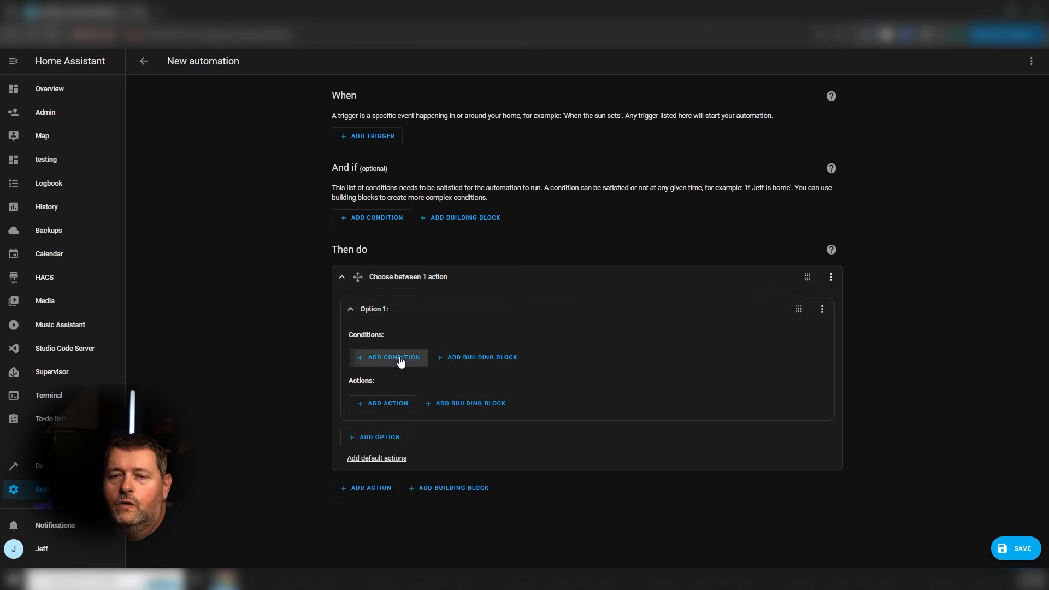
click(443, 305)
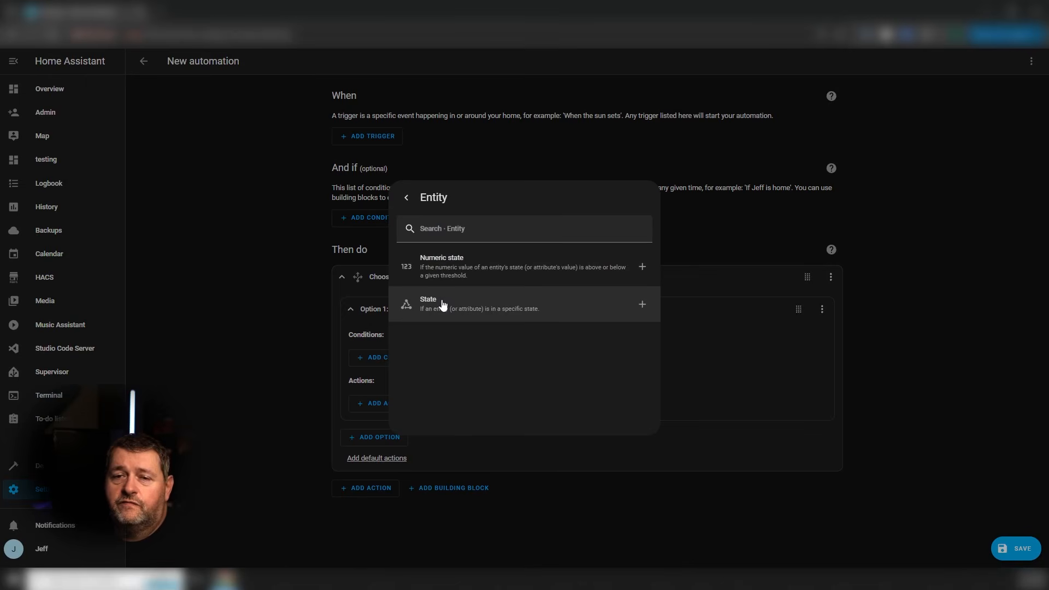
click(453, 306)
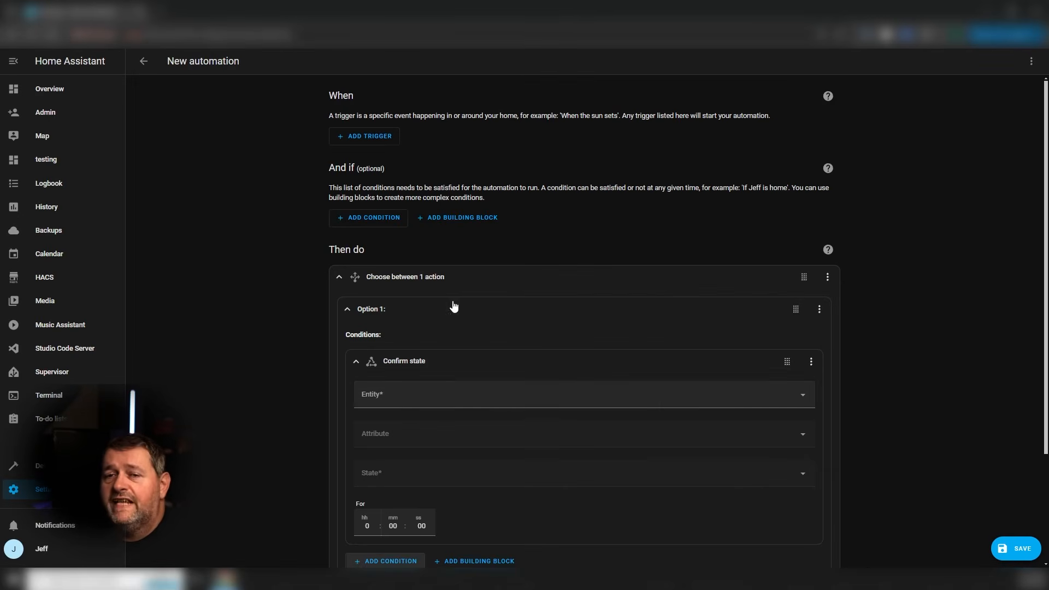
click(453, 390)
text(scul)
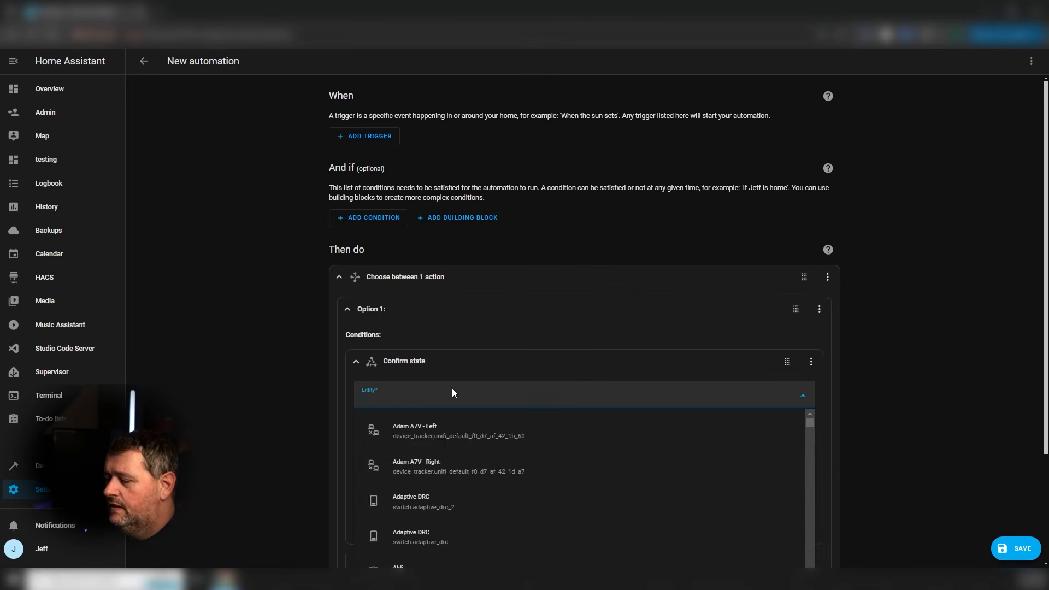
text(lery)
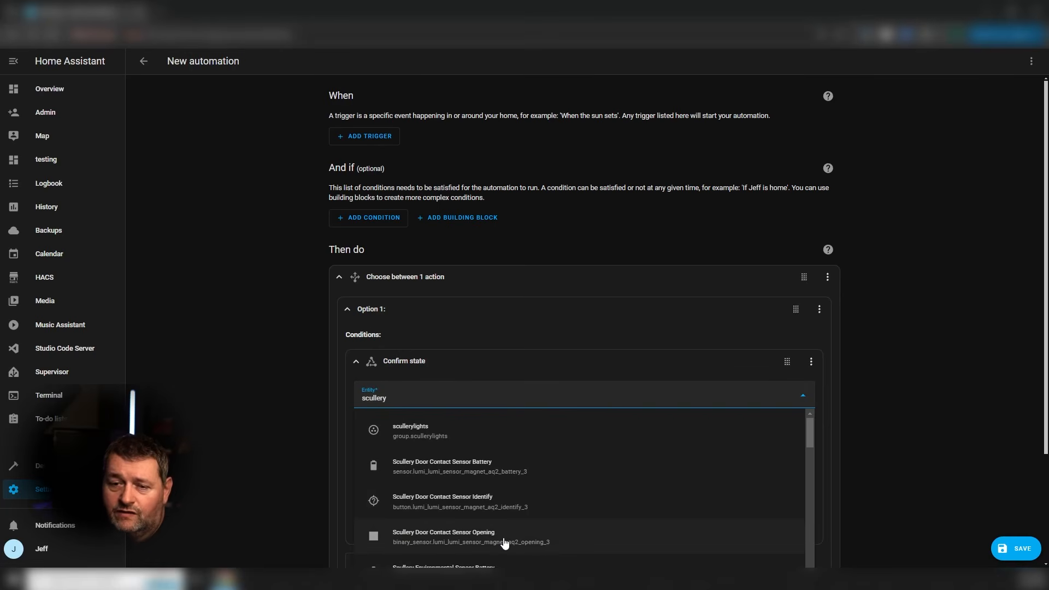
scroll(505, 541, down, 1)
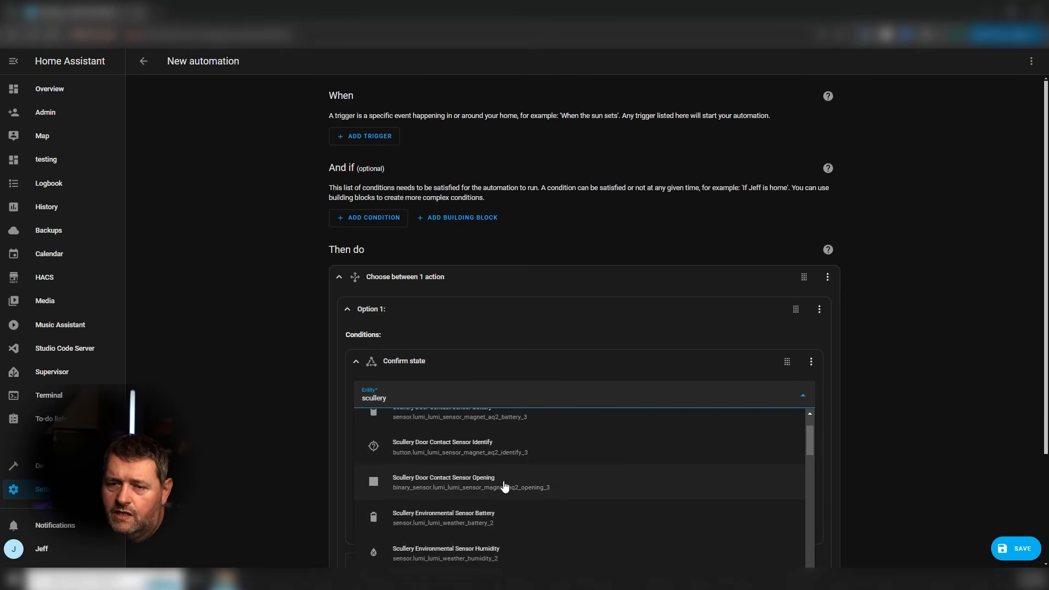
click(504, 488)
click(485, 477)
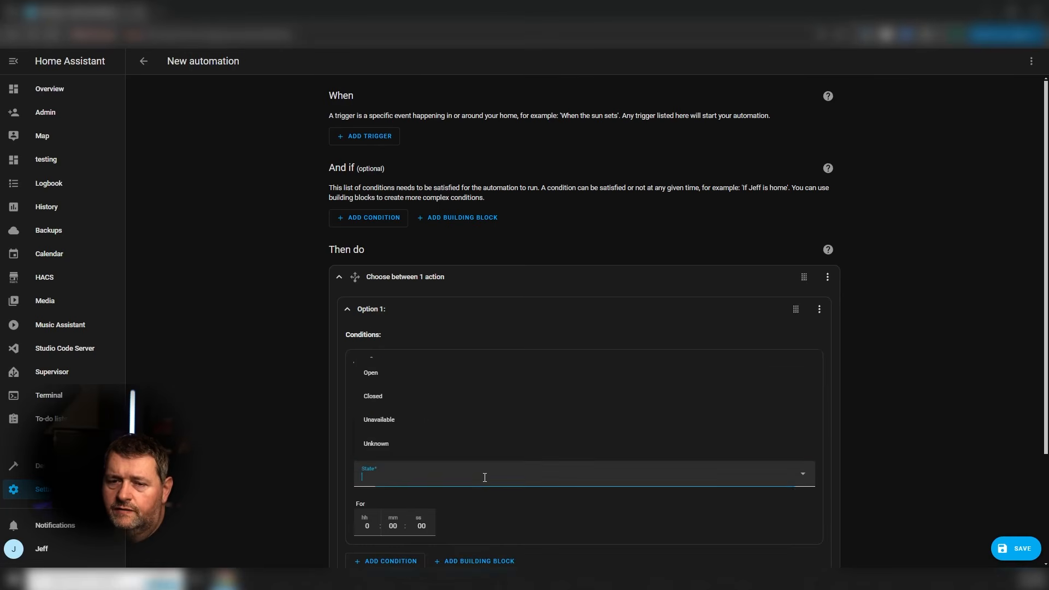
click(415, 375)
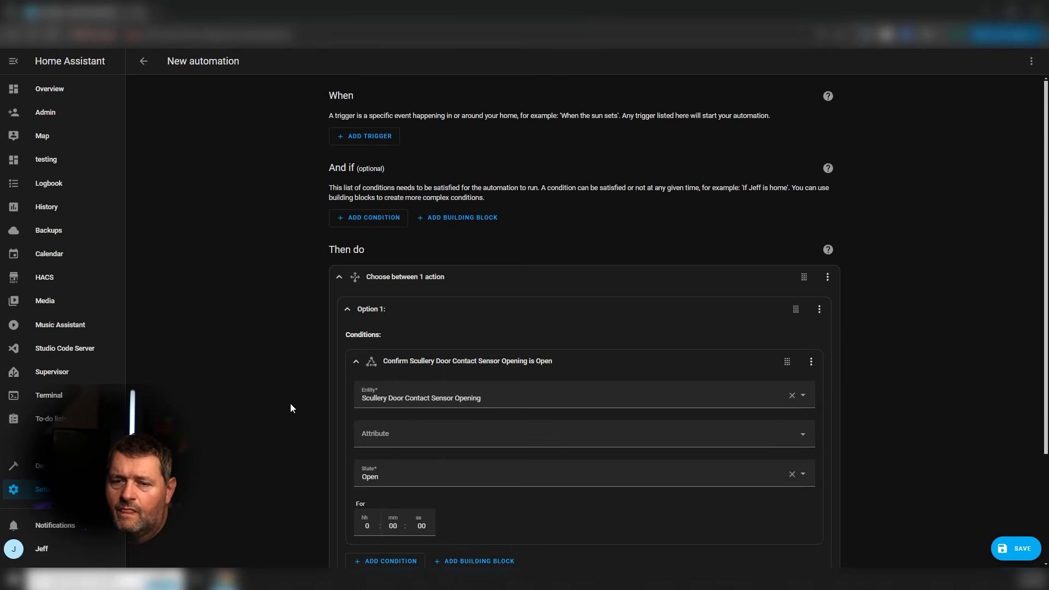
- Add a "Switch: Turn on" action to Option 1 targeting Scullery Lightswitch (switch.scullery_lightswitch), and collapse the option's condition and action
scroll(290, 403, down, 3)
click(398, 464)
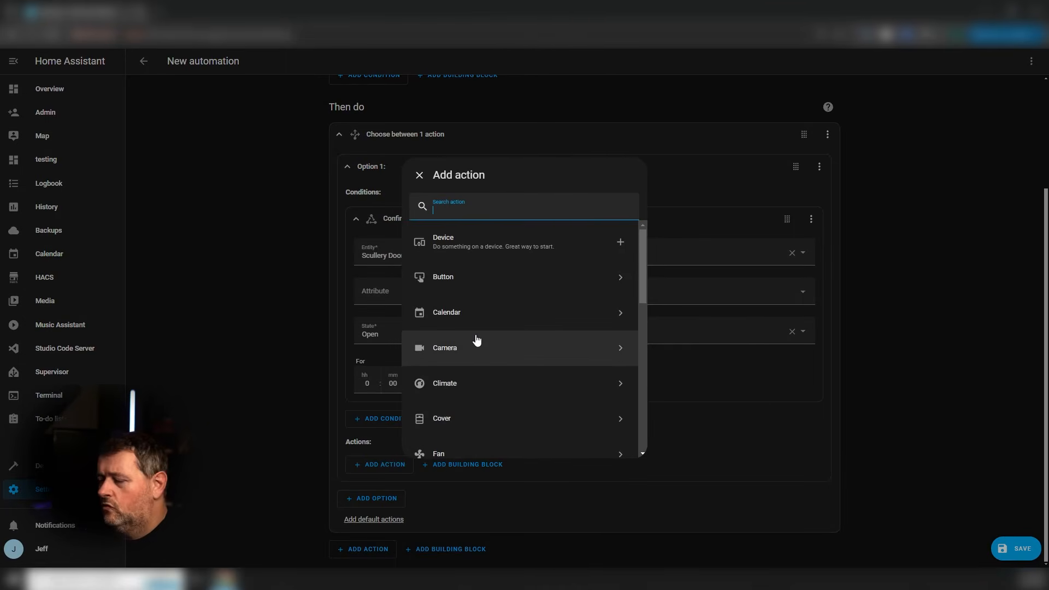
text(switch)
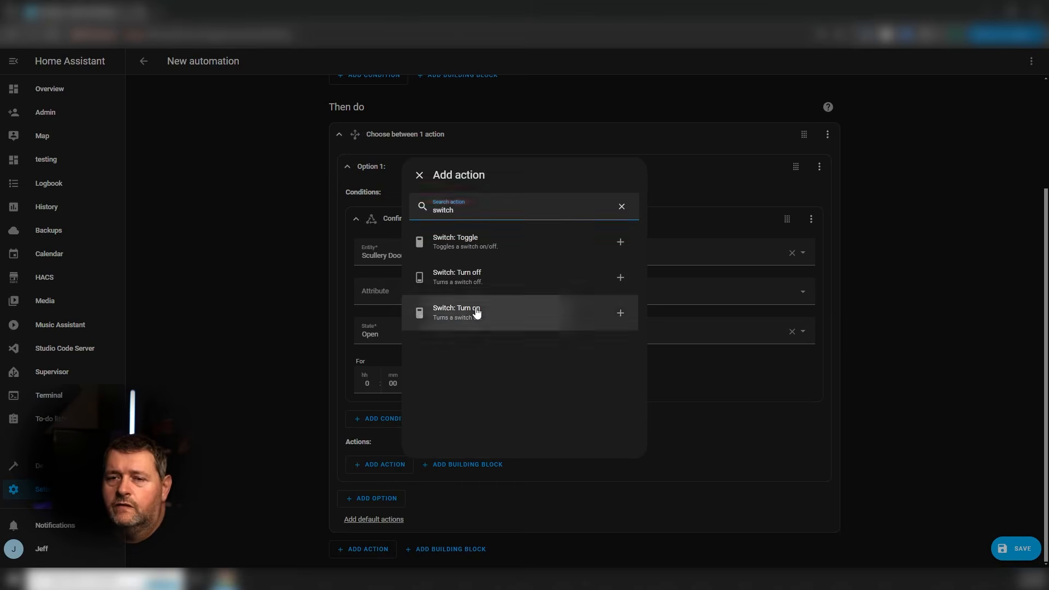
click(476, 313)
click(735, 398)
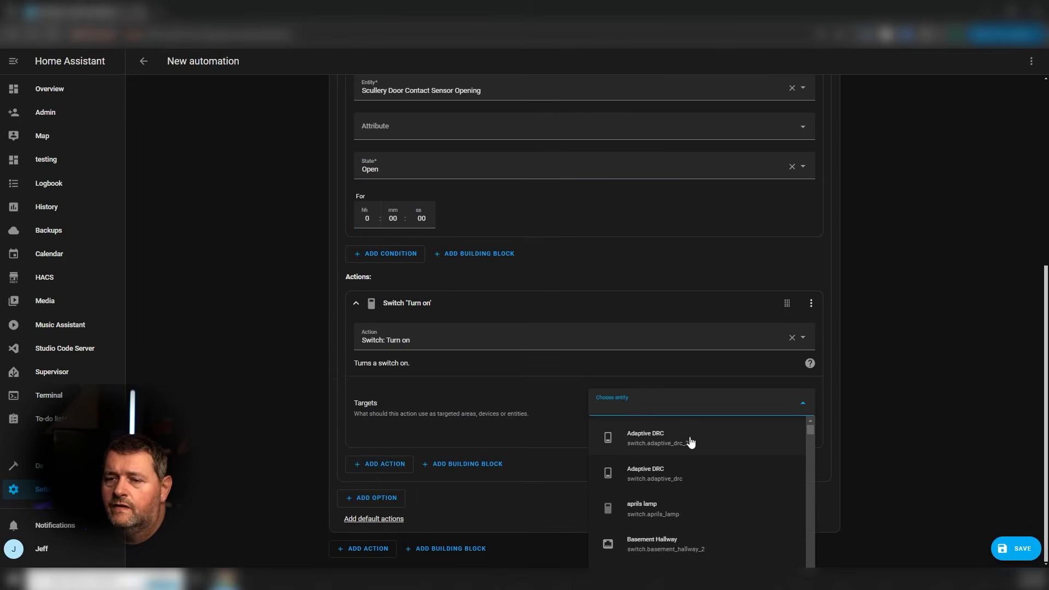
text(sculler)
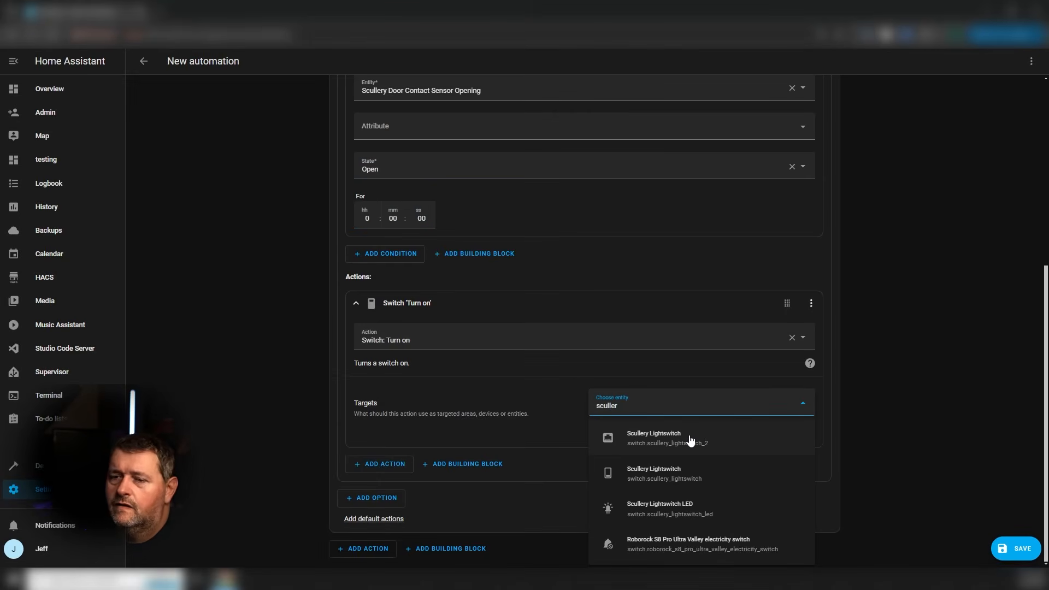
click(693, 471)
scroll(746, 465, up, 3)
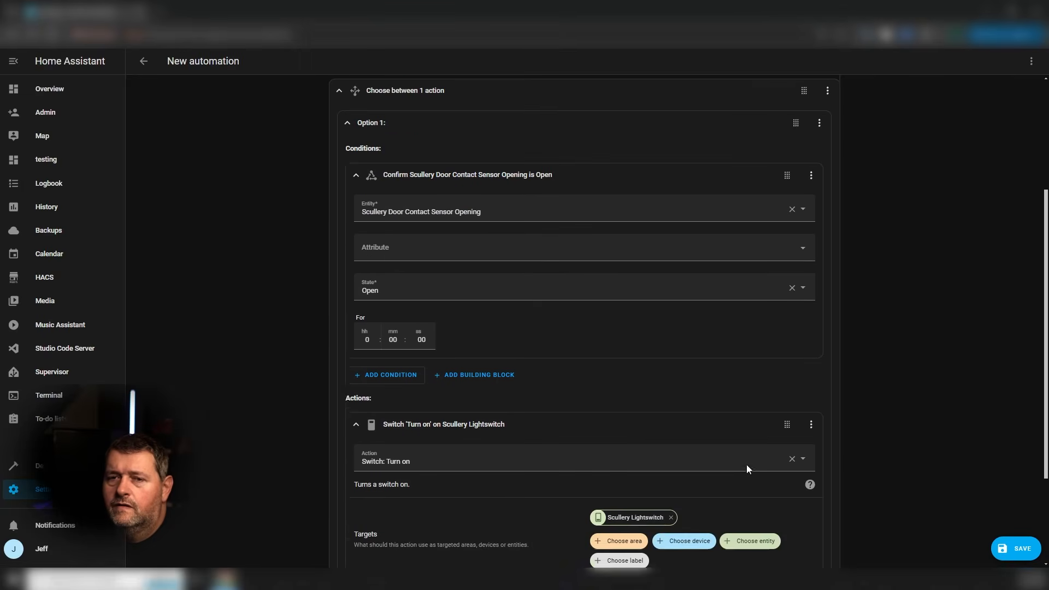
click(354, 468)
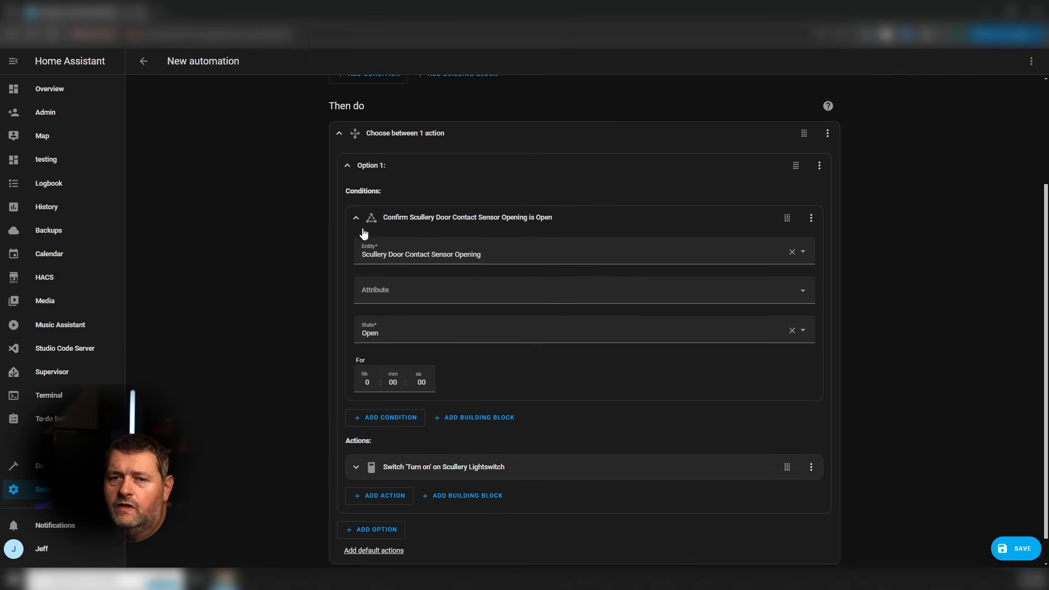
click(357, 218)
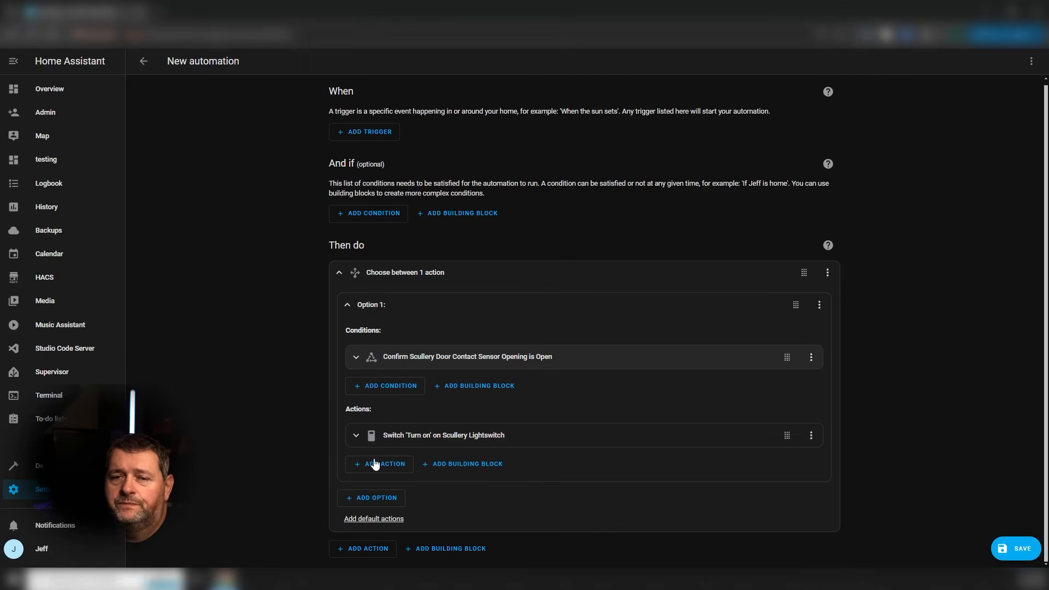
- Add a second option to the Choose block with a Device condition that the Garage Rear Service Door Contact Sensor Opening is open
click(369, 498)
scroll(356, 448, down, 3)
click(390, 419)
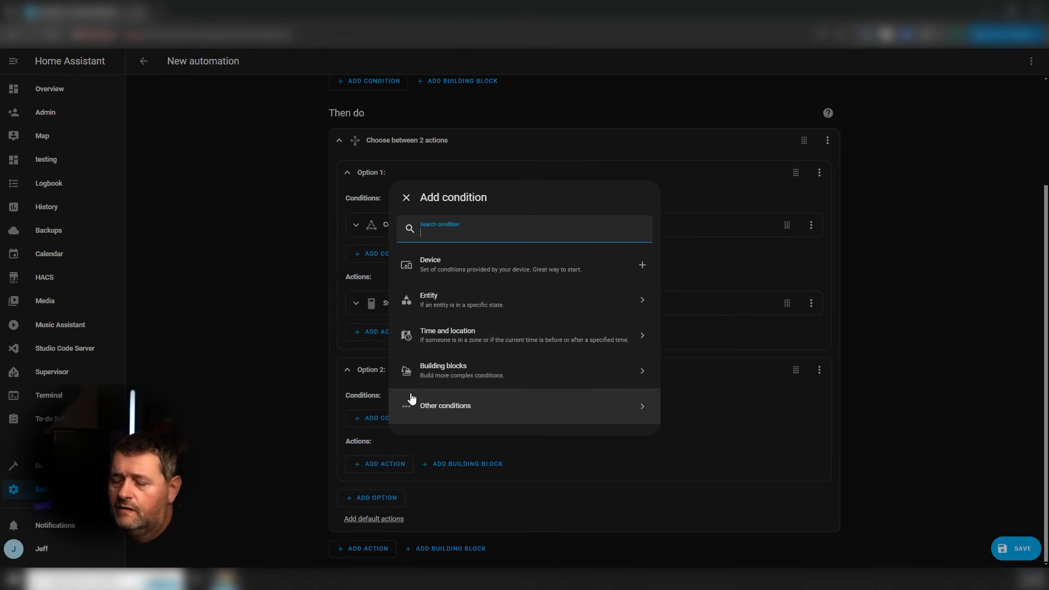
click(509, 271)
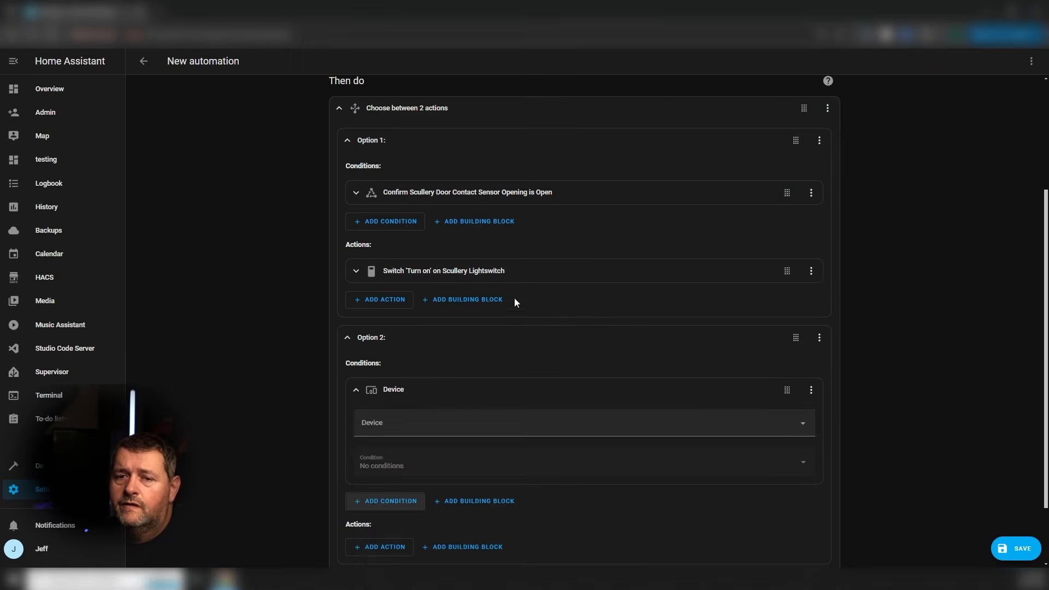
click(488, 420)
text(rear d)
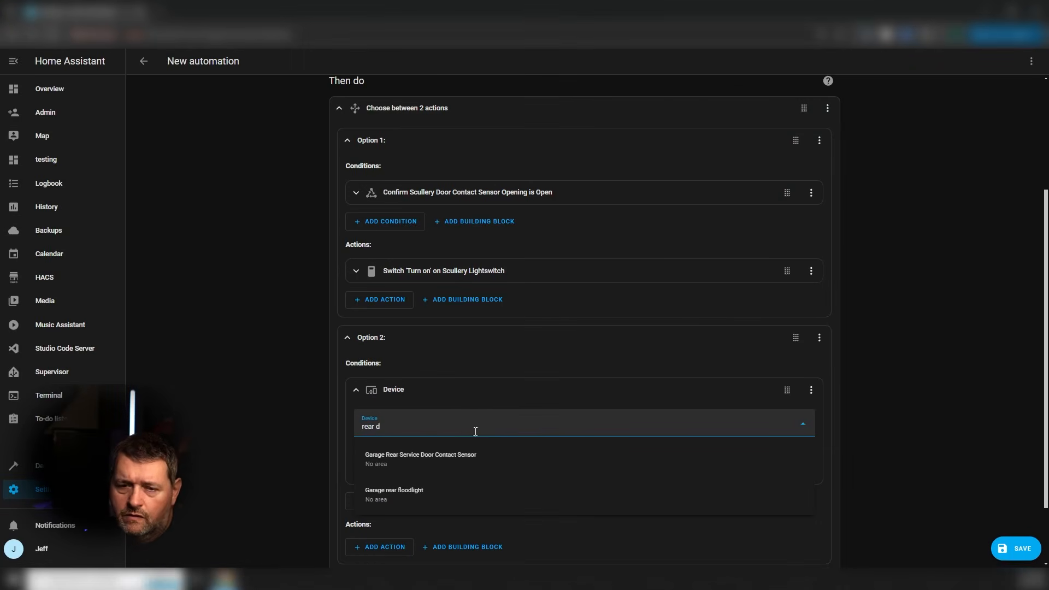
click(456, 460)
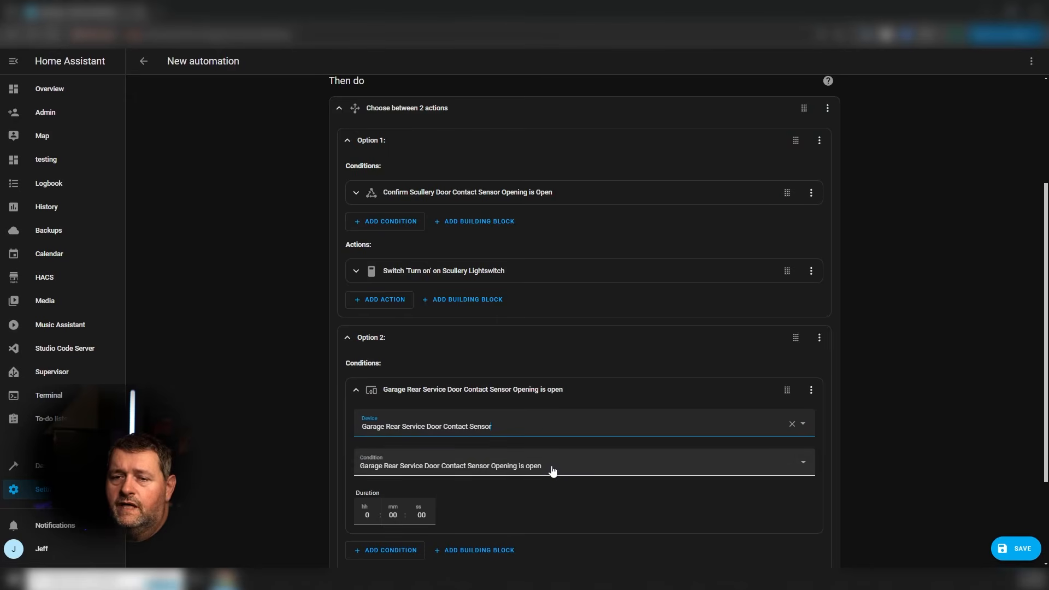
- Add a "Switch: Turn on" action to Option 2 targeting Rear Foyer (switch.rear_foyer), and collapse the option's action and condition
scroll(541, 481, down, 2)
click(389, 486)
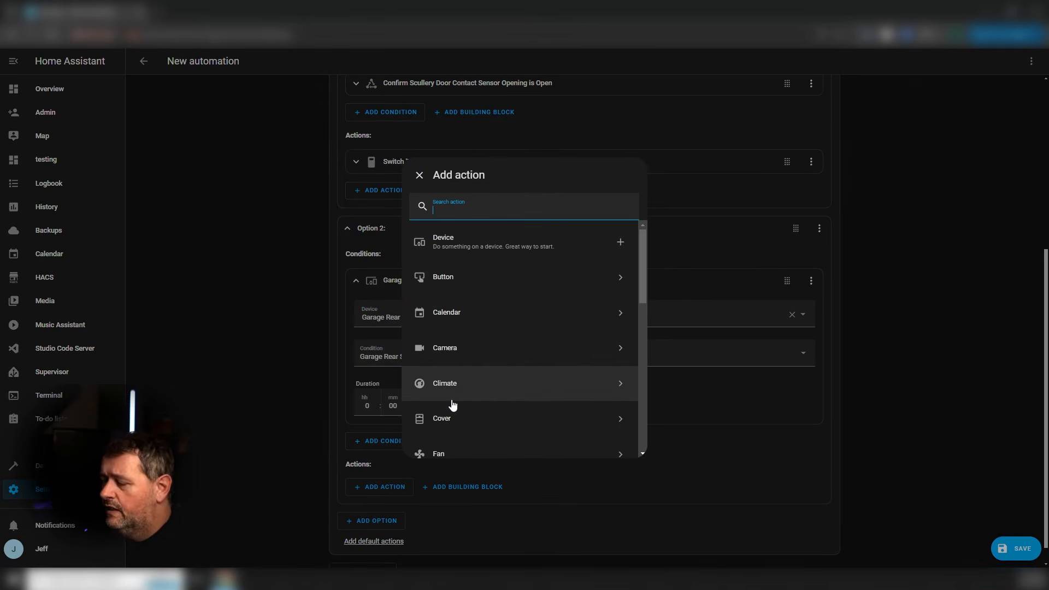
scroll(464, 387, down, 3)
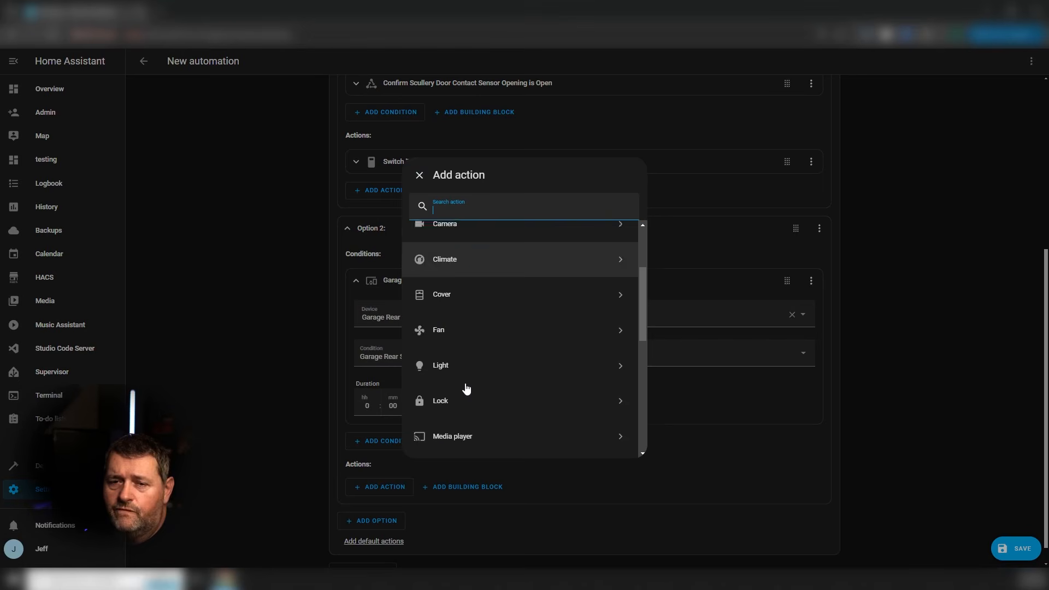
text(swit)
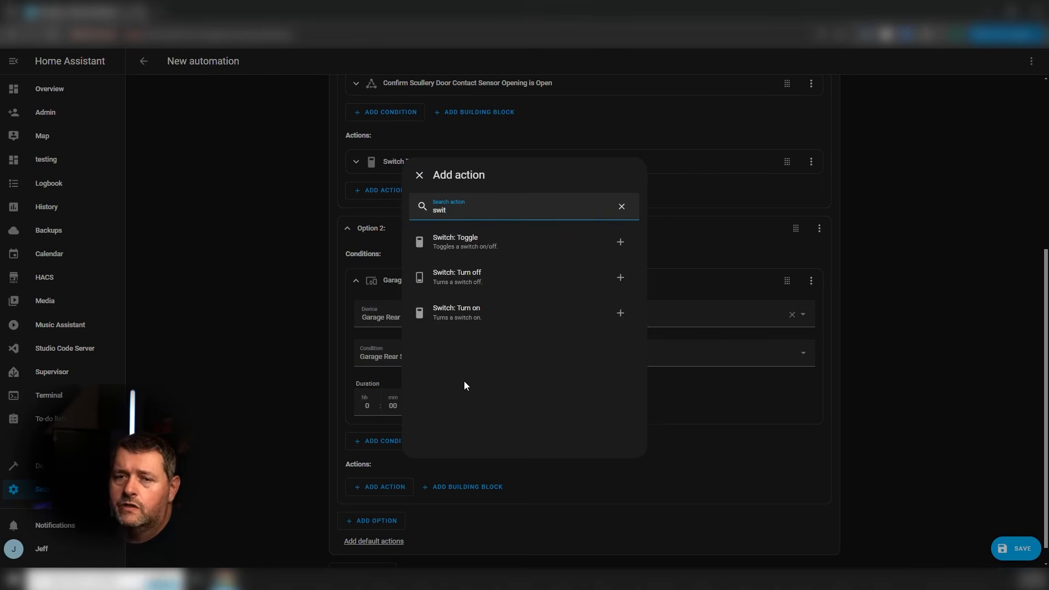
click(470, 315)
click(747, 399)
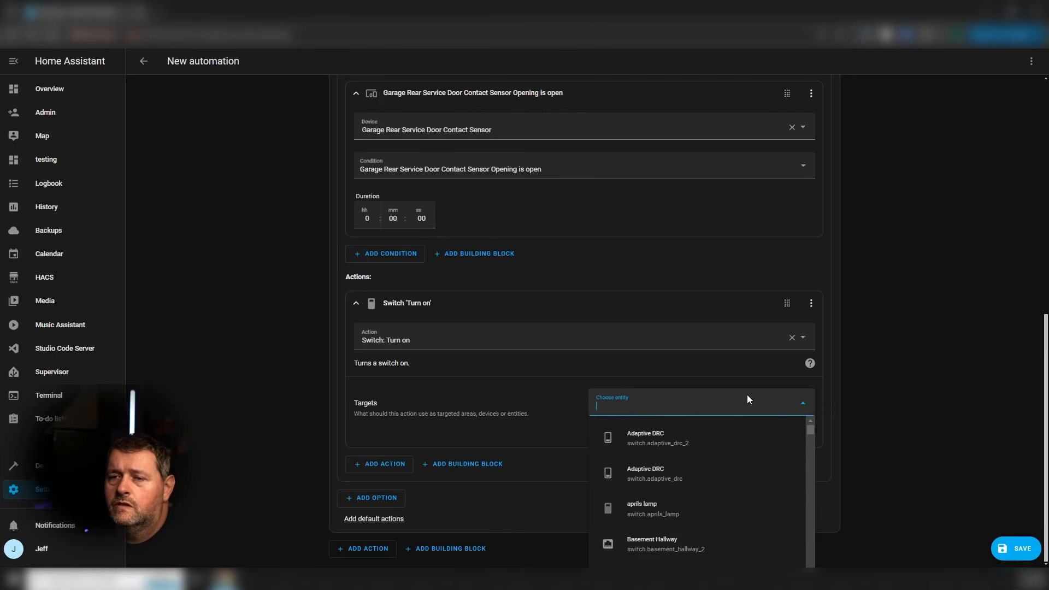
text(rear foy)
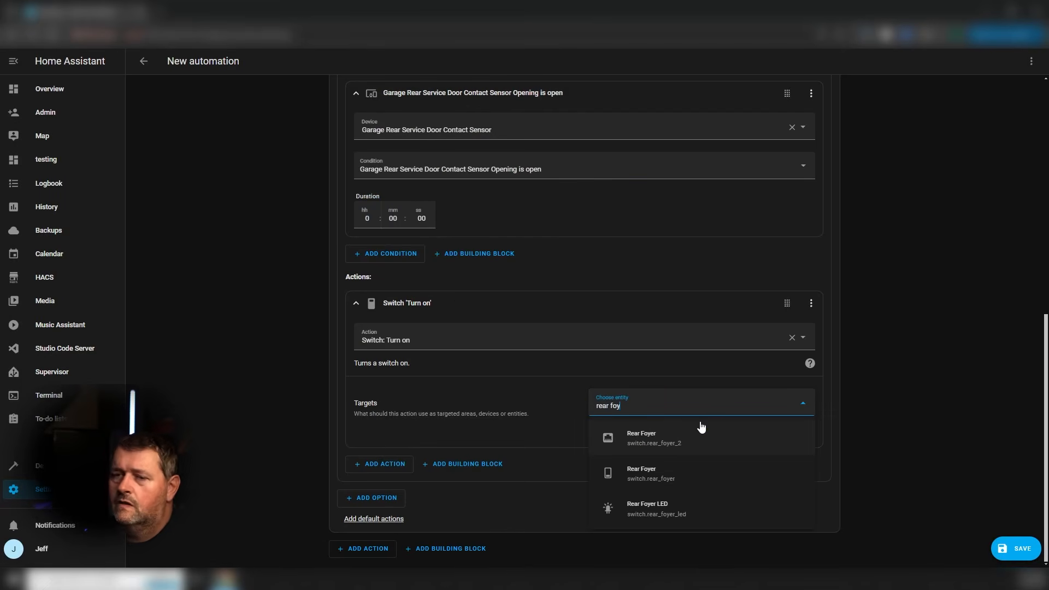
click(686, 472)
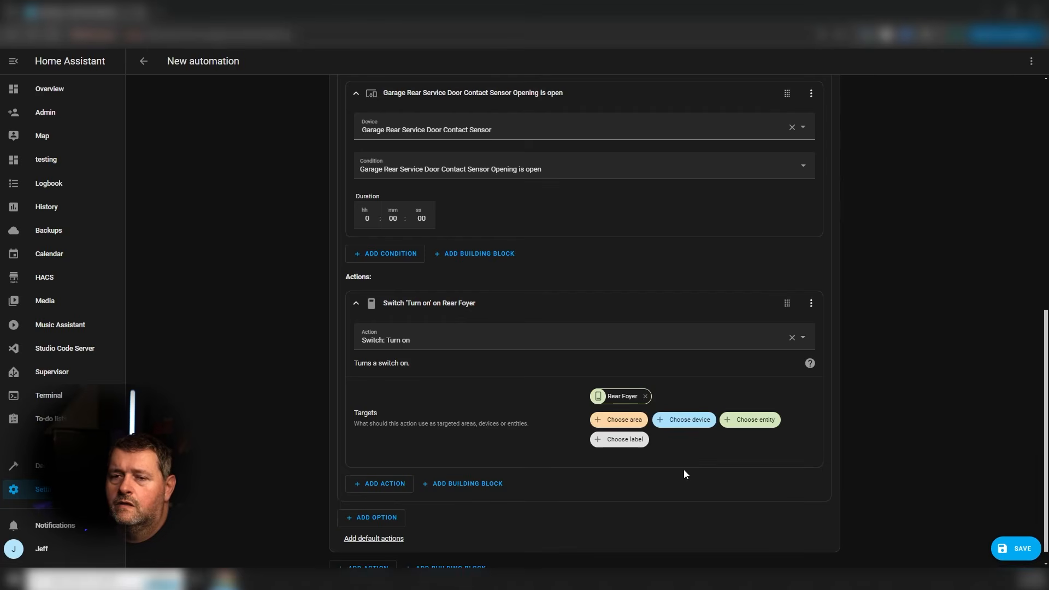
click(355, 303)
click(356, 280)
scroll(356, 306, up, 3)
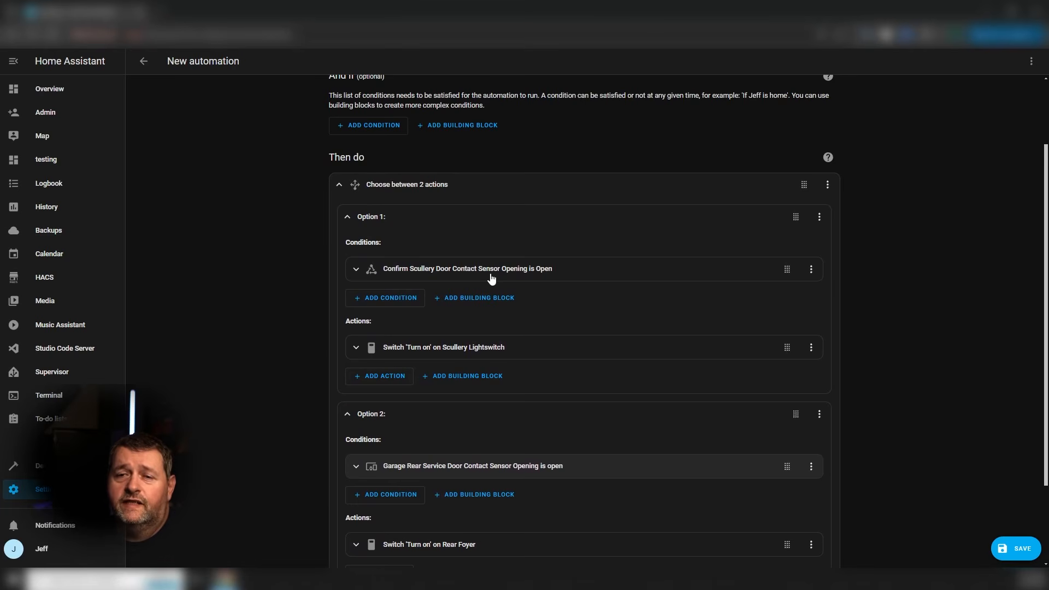
scroll(493, 451, down, 2)
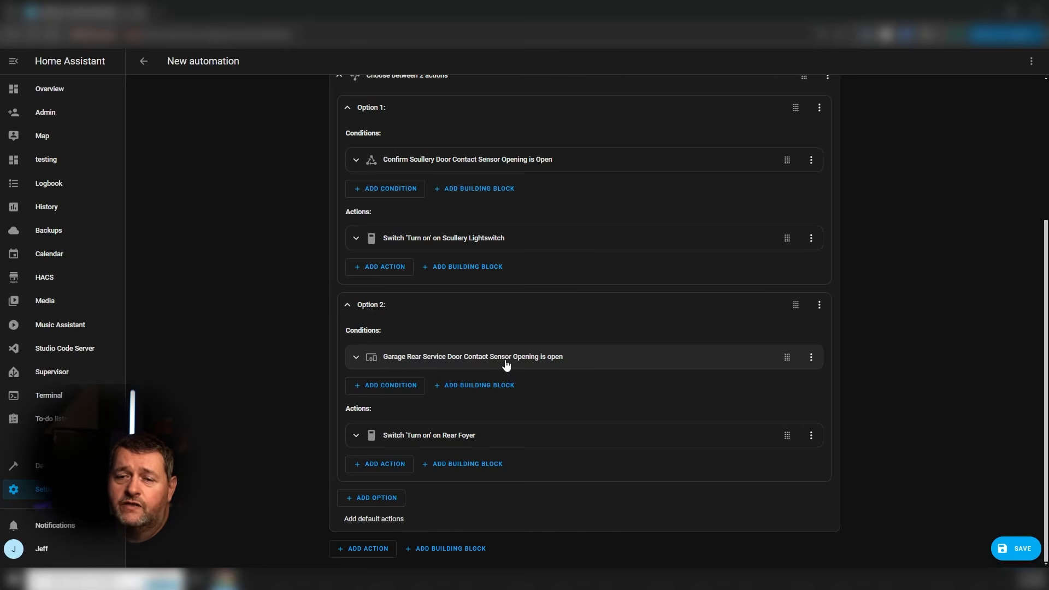
scroll(397, 362, up, 1)
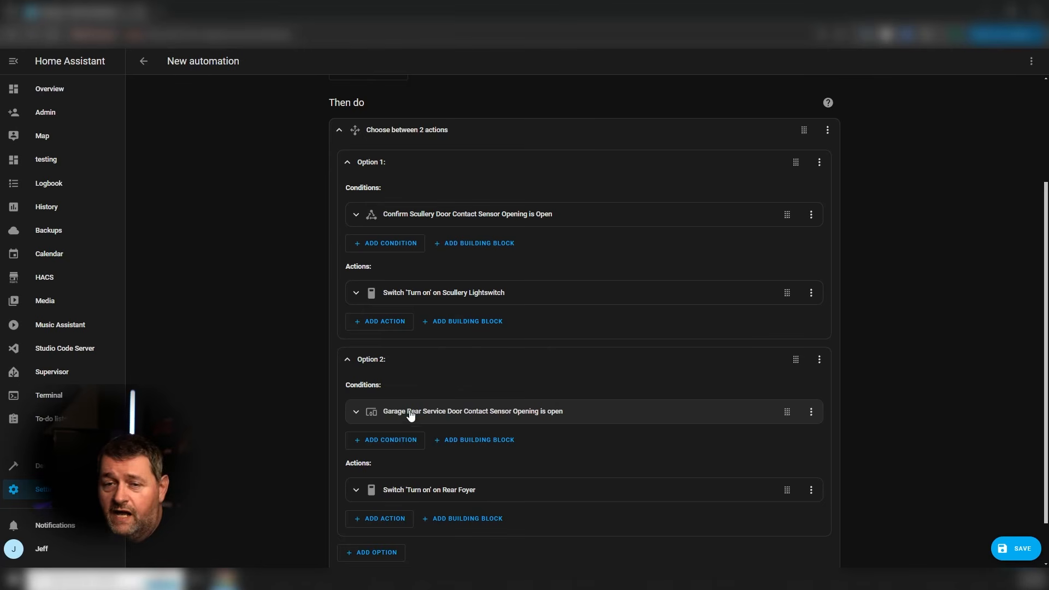
- Review both options of the Choose block alongside the trigger and condition sections, and collapse the block
scroll(411, 412, down, 1)
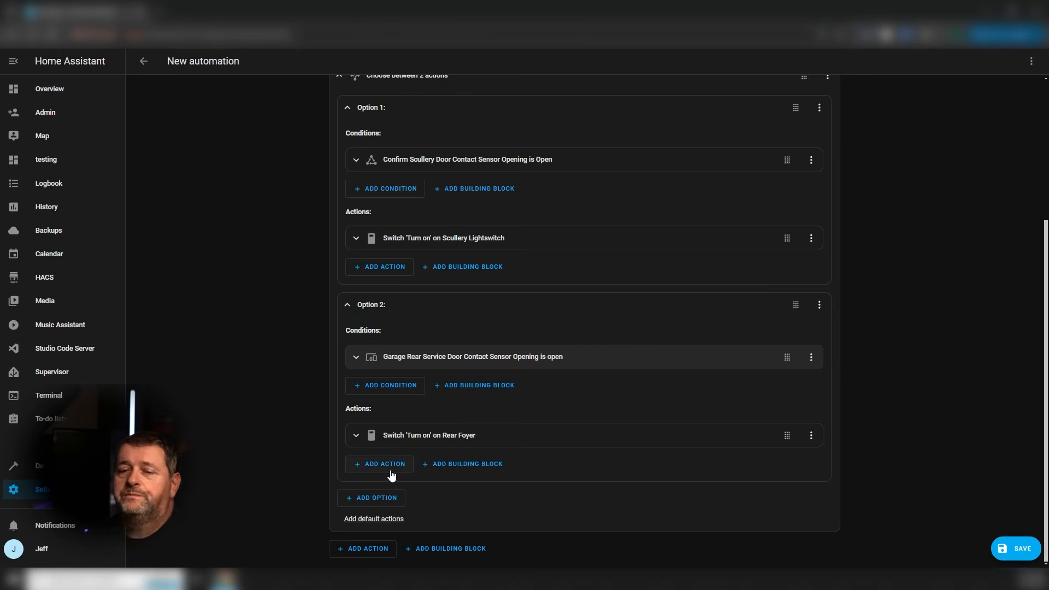
scroll(325, 346, up, 3)
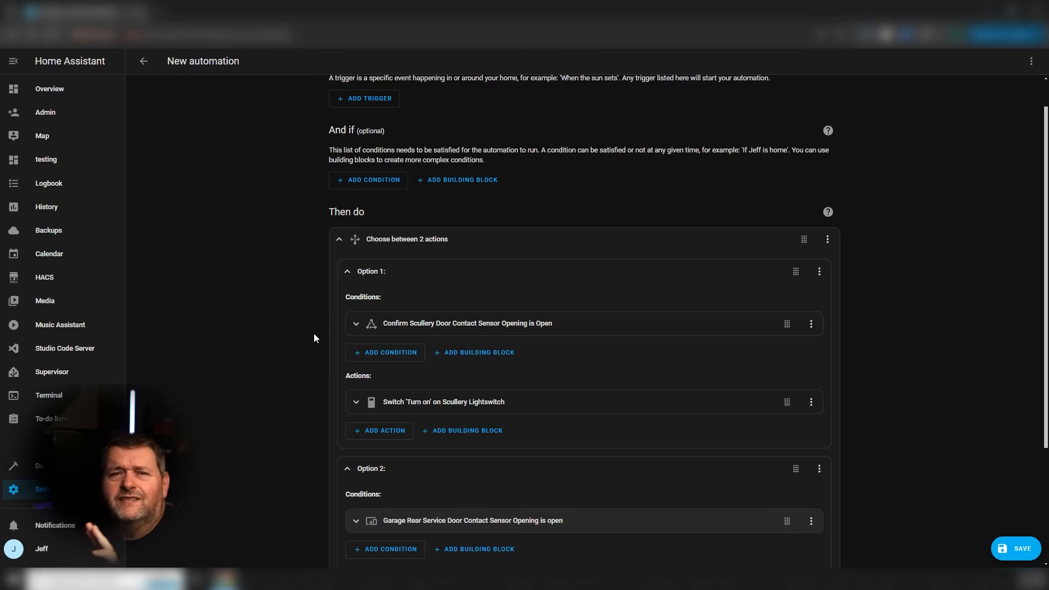
scroll(314, 334, down, 3)
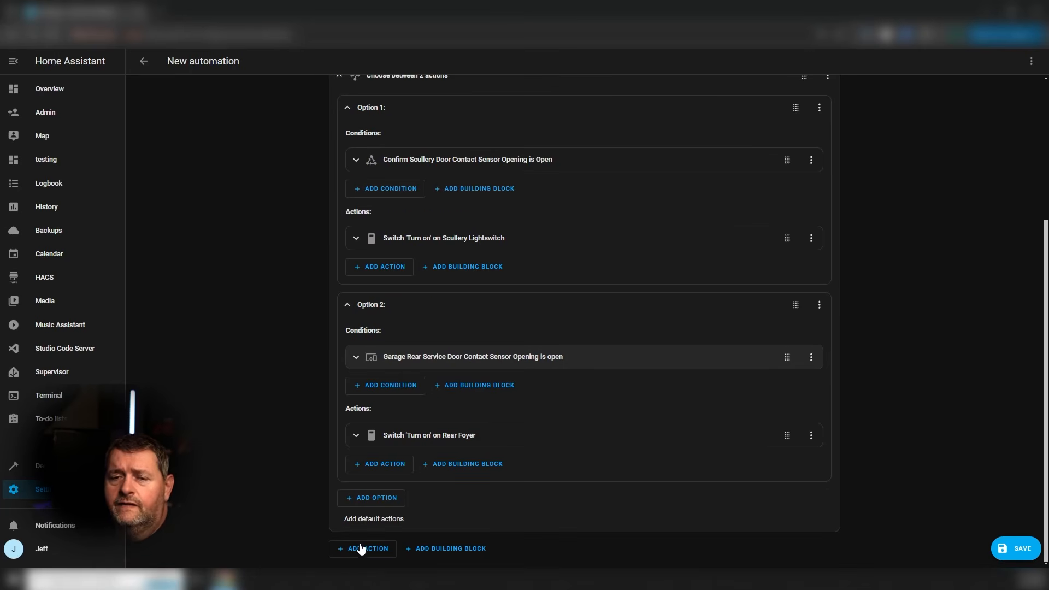
scroll(327, 421, up, 2)
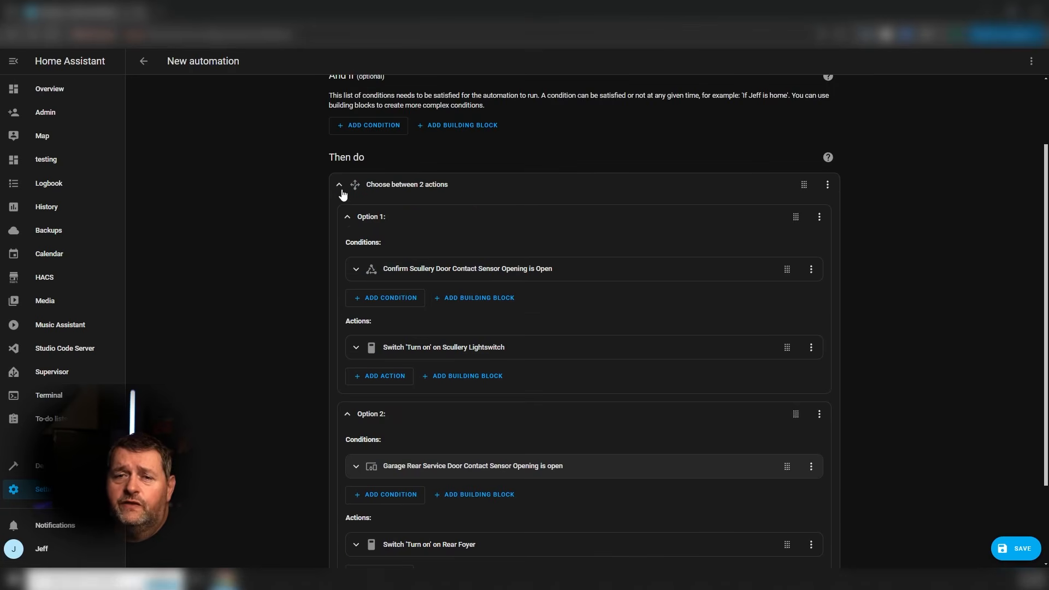
click(340, 186)
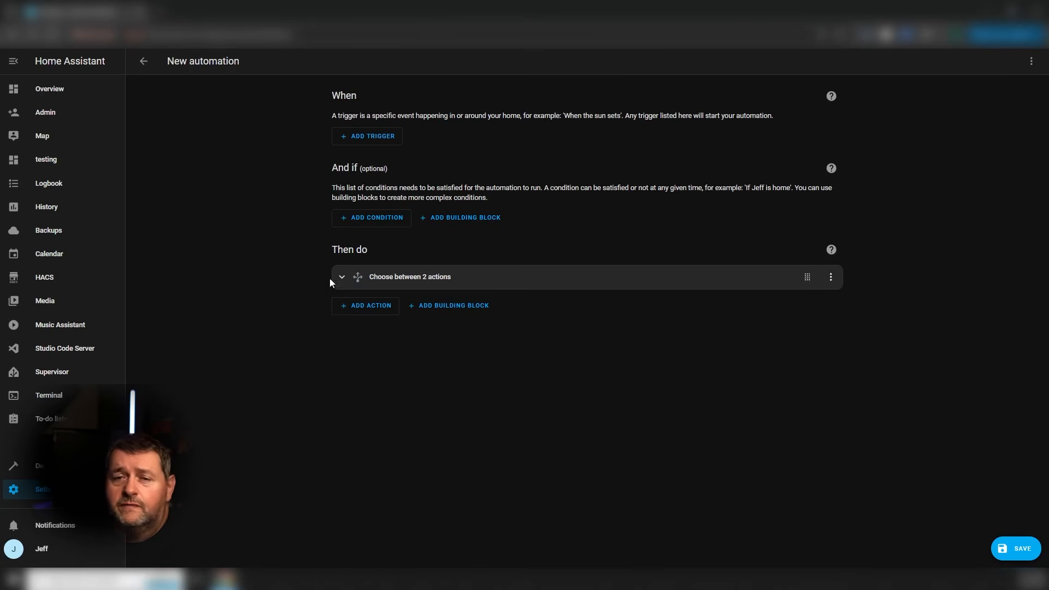
- Browse the action types available for an additional action after the Choose block, and close the list without adding one
click(369, 308)
scroll(477, 351, down, 3)
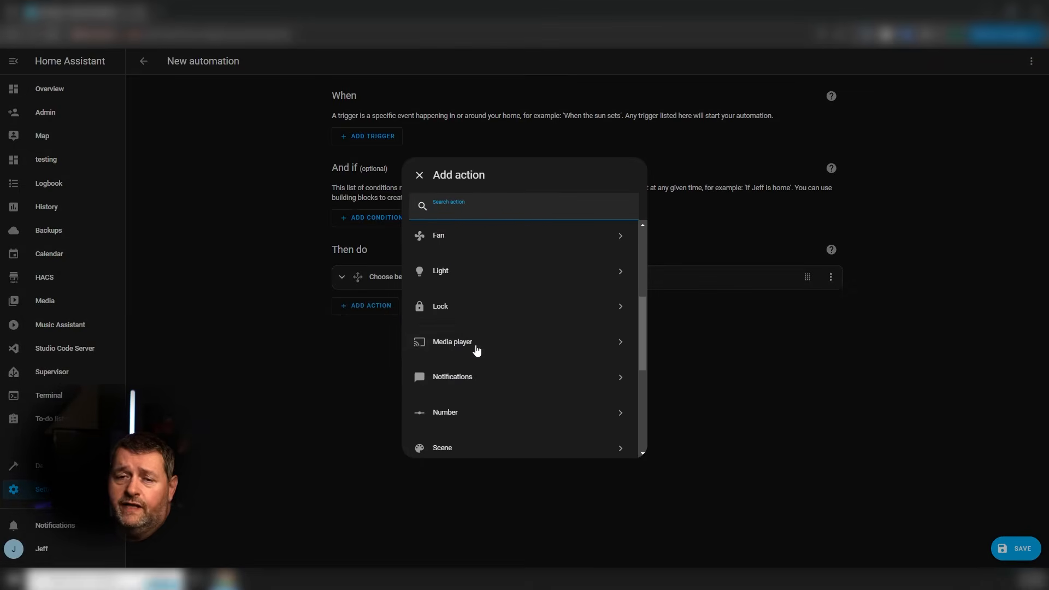
click(342, 359)
- Compare the automation's Single, Restart, Queued and Parallel run modes, and close the mode settings without applying a change
click(1031, 61)
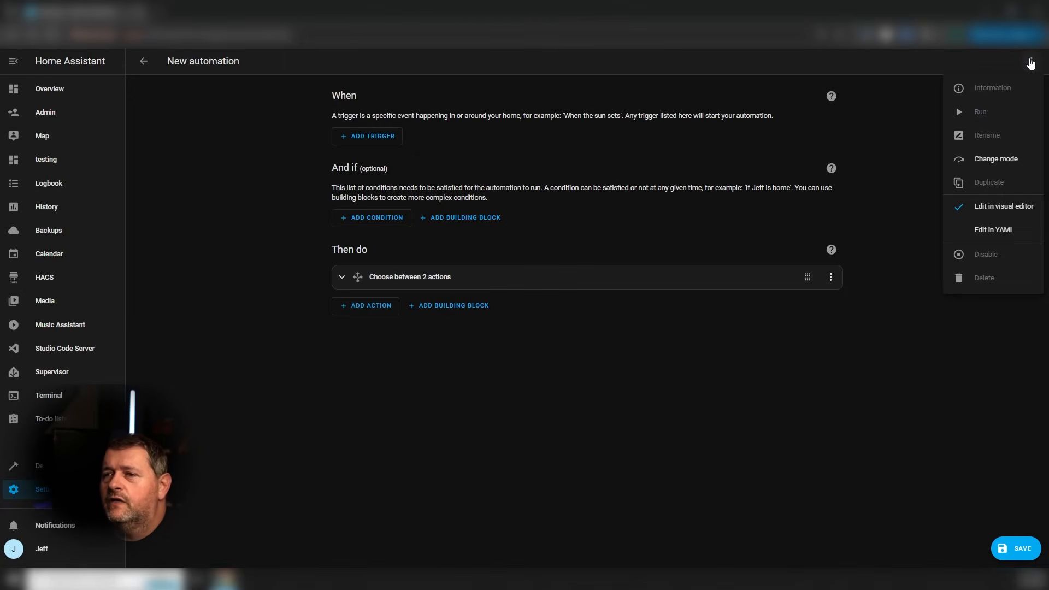
click(990, 162)
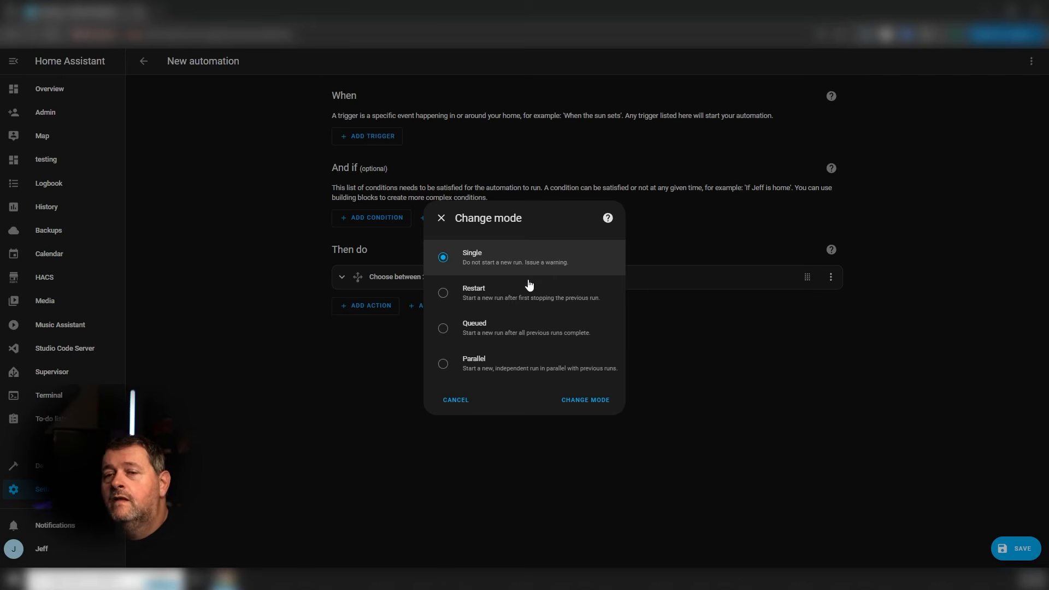
click(462, 301)
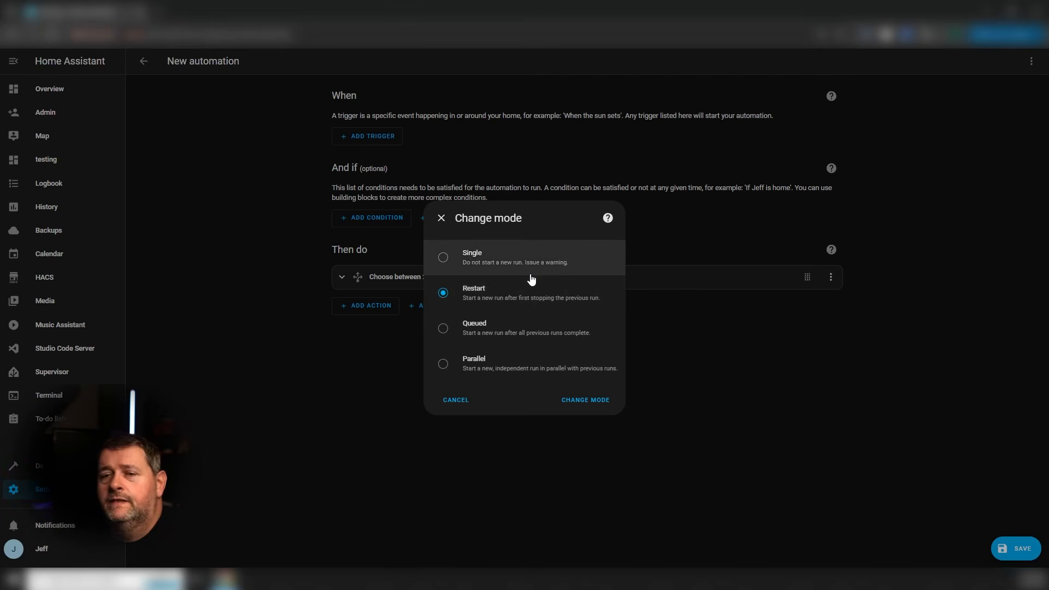
click(515, 333)
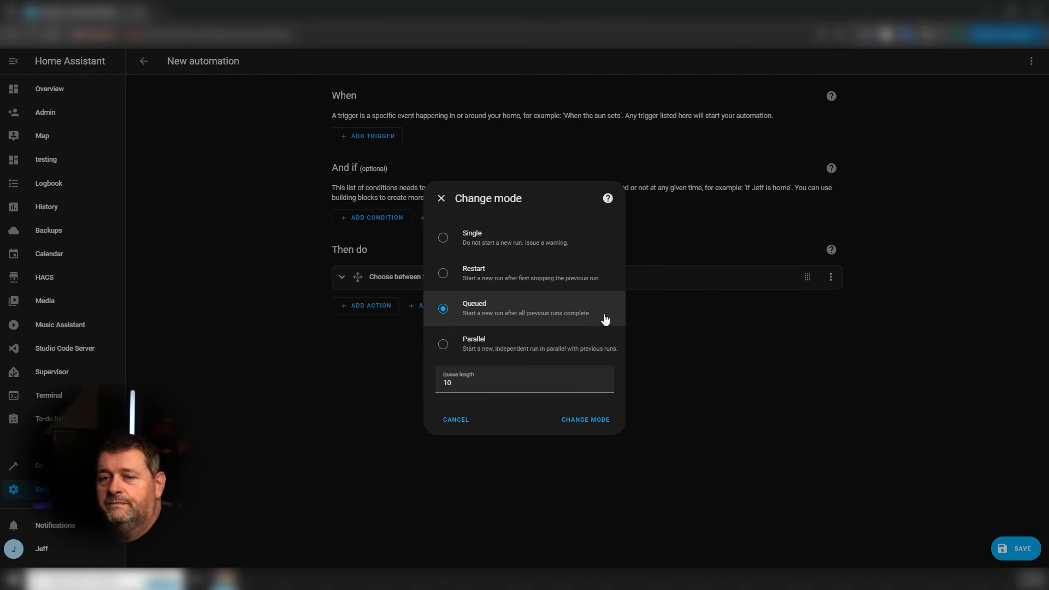
click(543, 347)
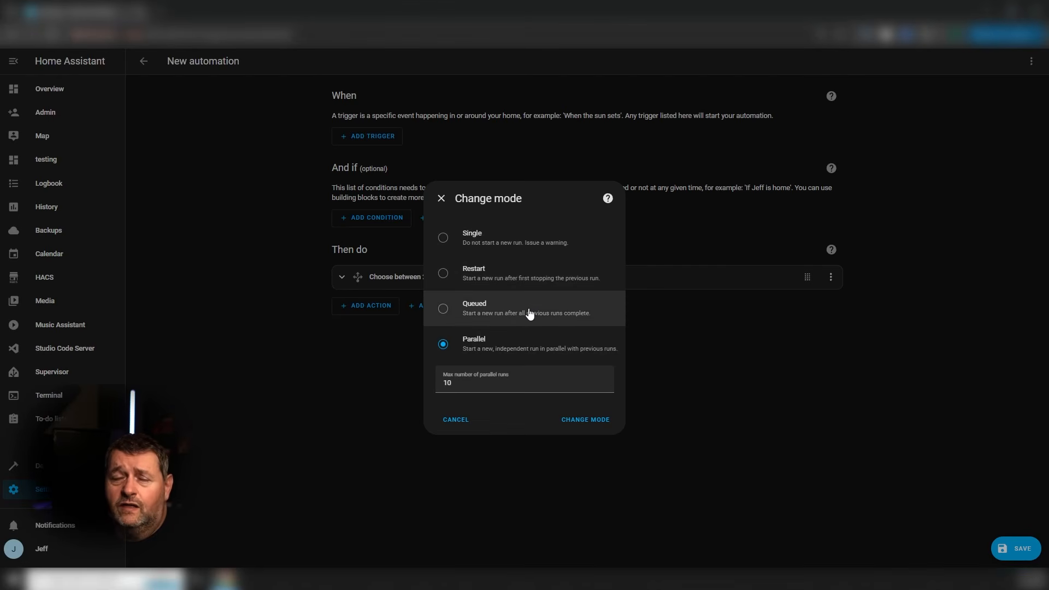
click(143, 64)
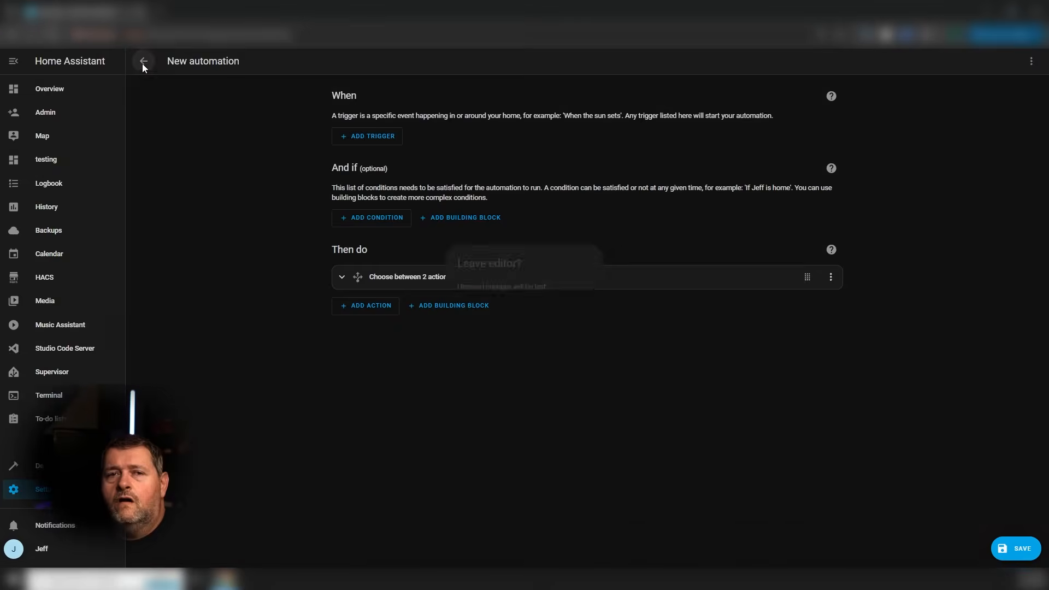
- Leave the new automation without saving it, and open the "Security - Person detected on exterior camera" automation
click(143, 63)
click(573, 334)
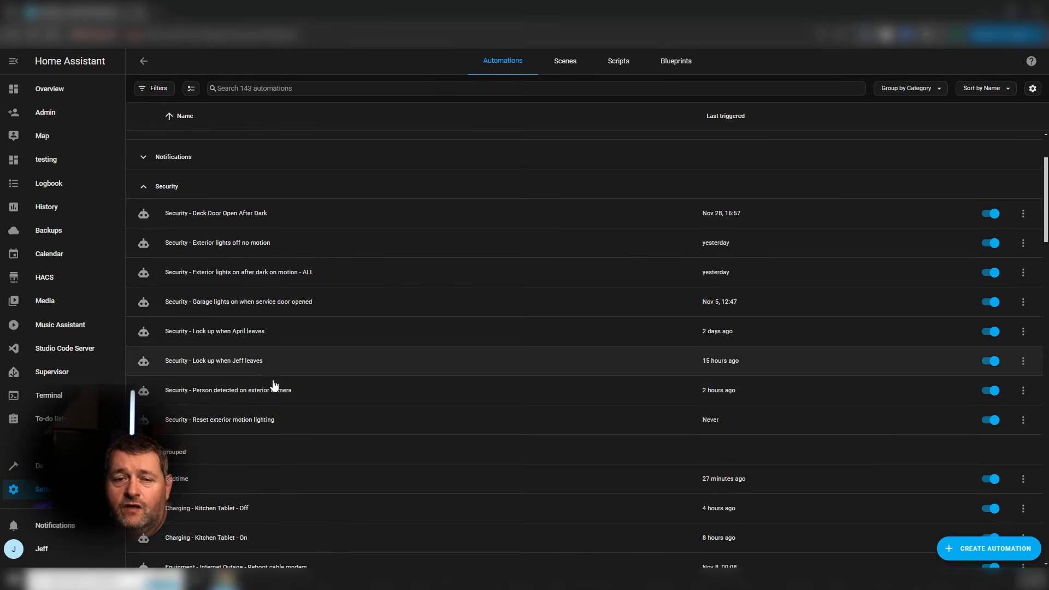
click(245, 391)
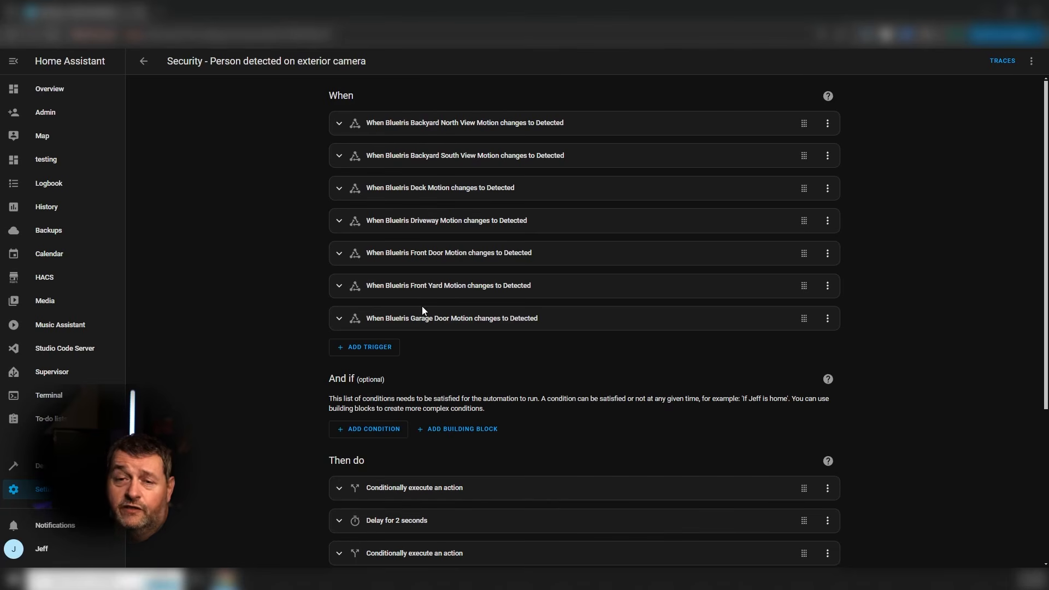
- Examine the nested If conditions of the first conditional action, covering sun position and exterior motion sensor control, and collapse them
scroll(422, 310, down, 3)
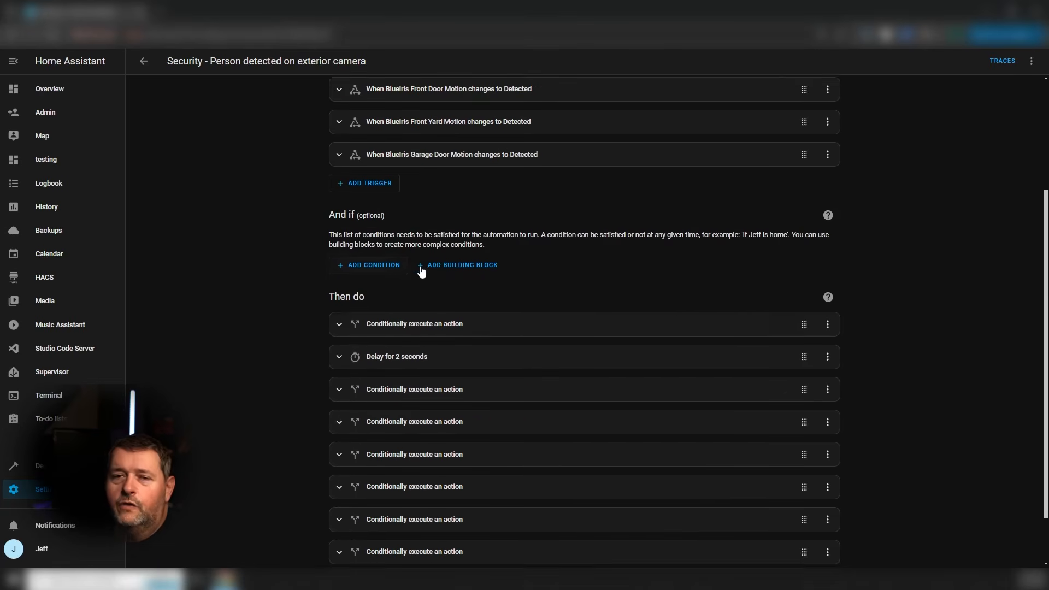
scroll(420, 263, down, 1)
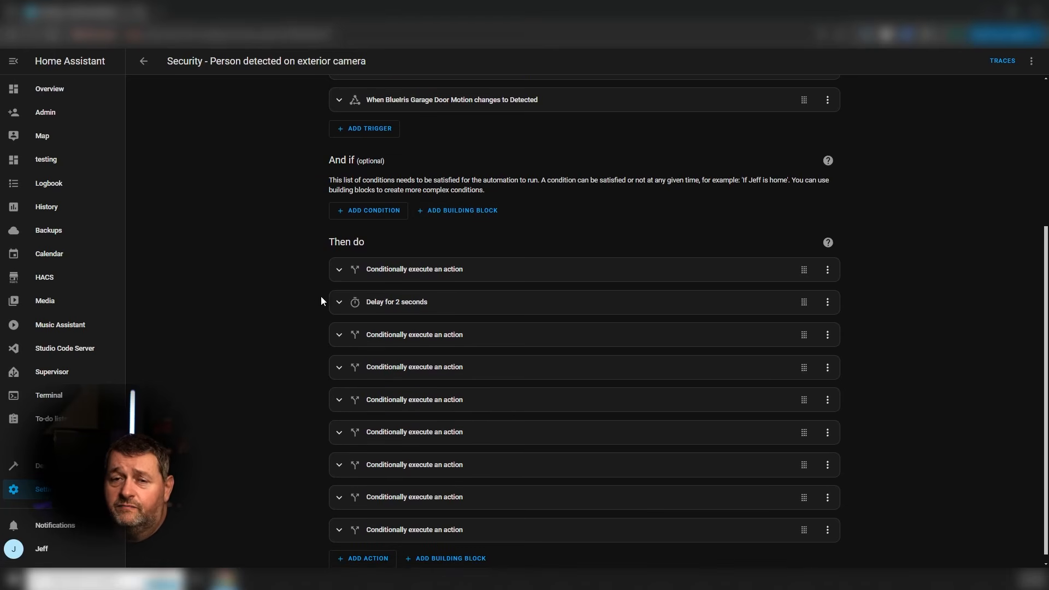
click(339, 270)
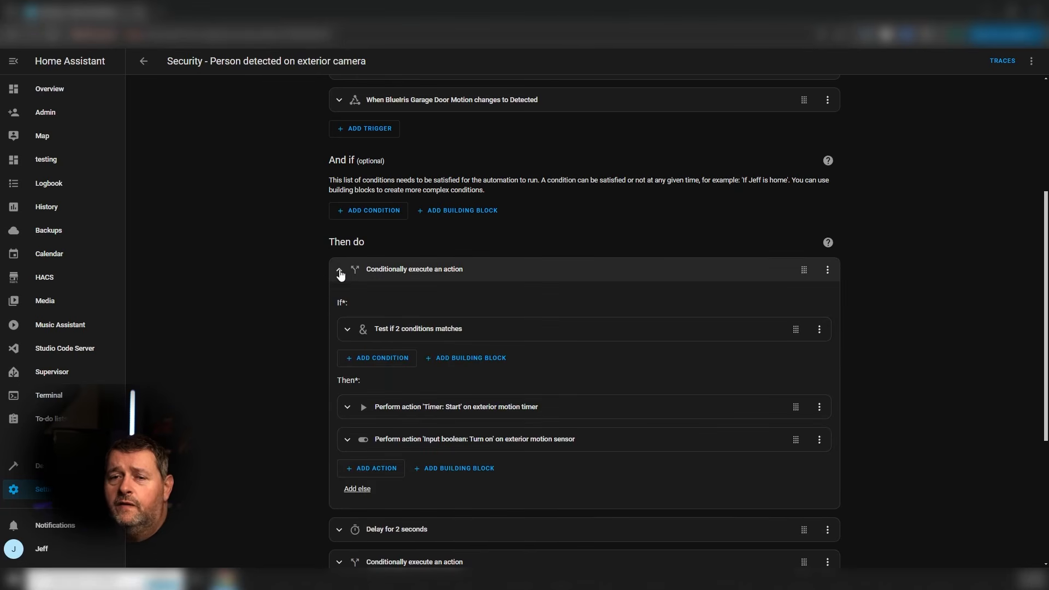
click(348, 330)
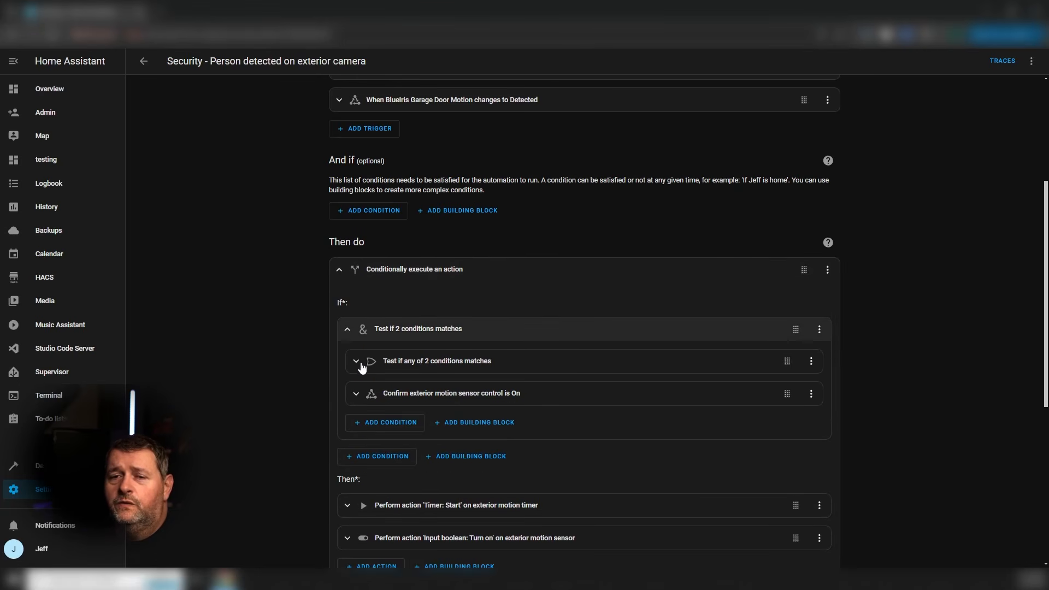
click(361, 366)
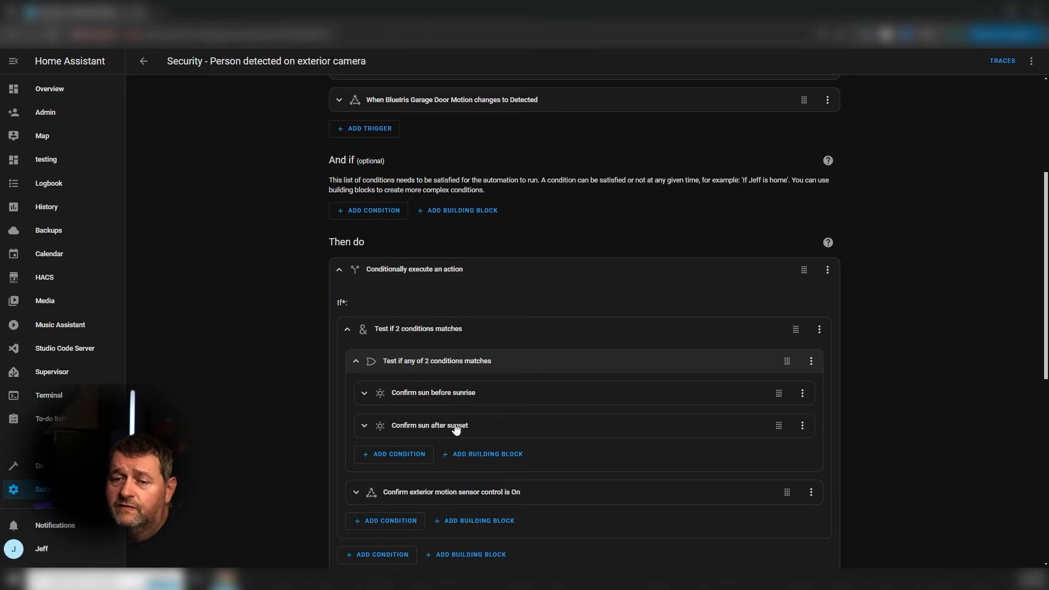
scroll(456, 429, down, 1)
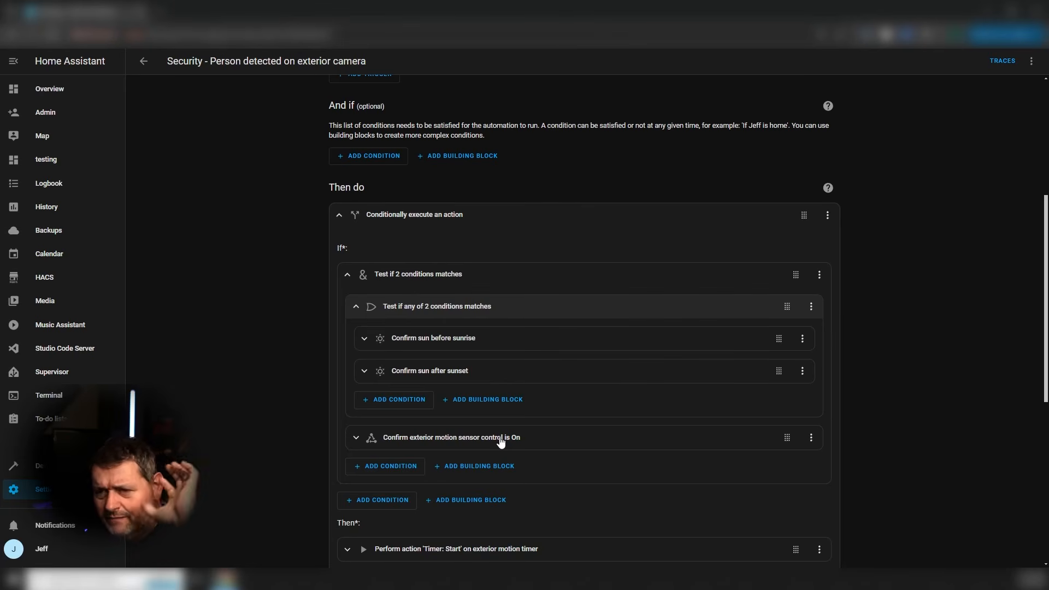
scroll(501, 443, down, 1)
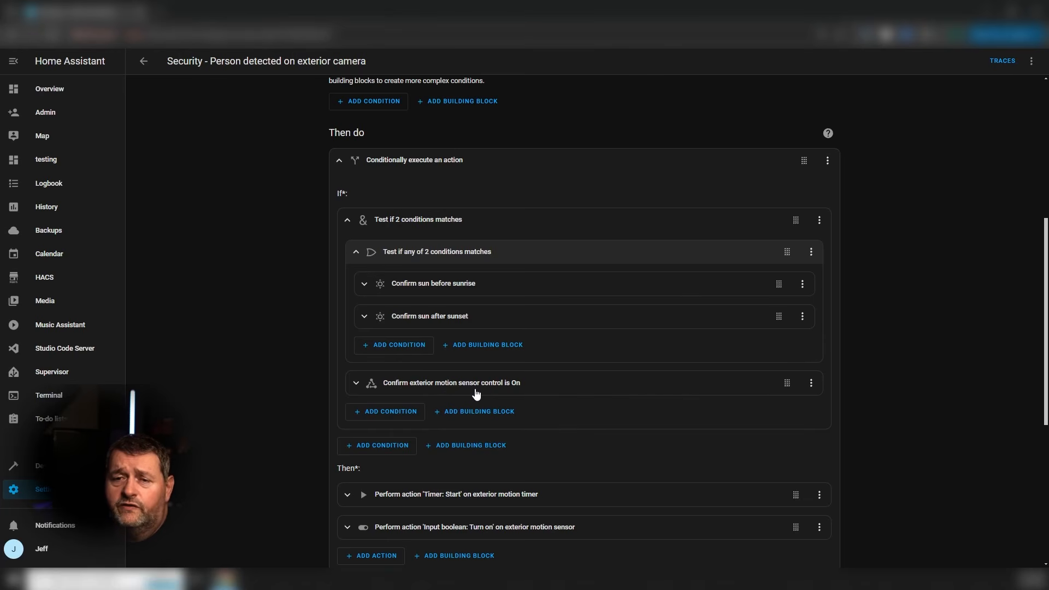
click(347, 220)
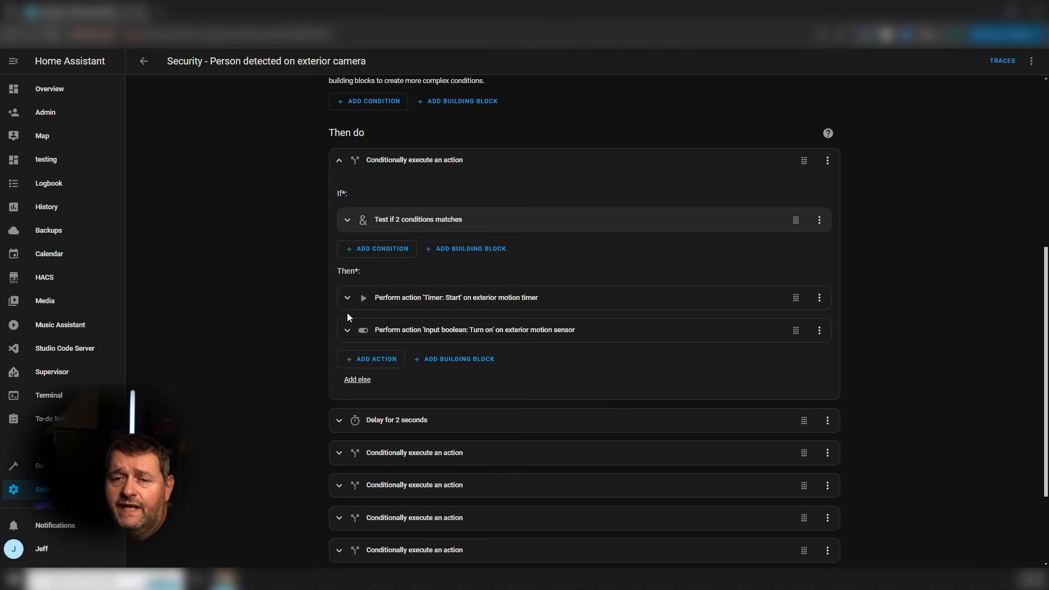
- Inspect the first conditional action's timer start and input boolean actions, recheck its conditions, and collapse the block
click(346, 299)
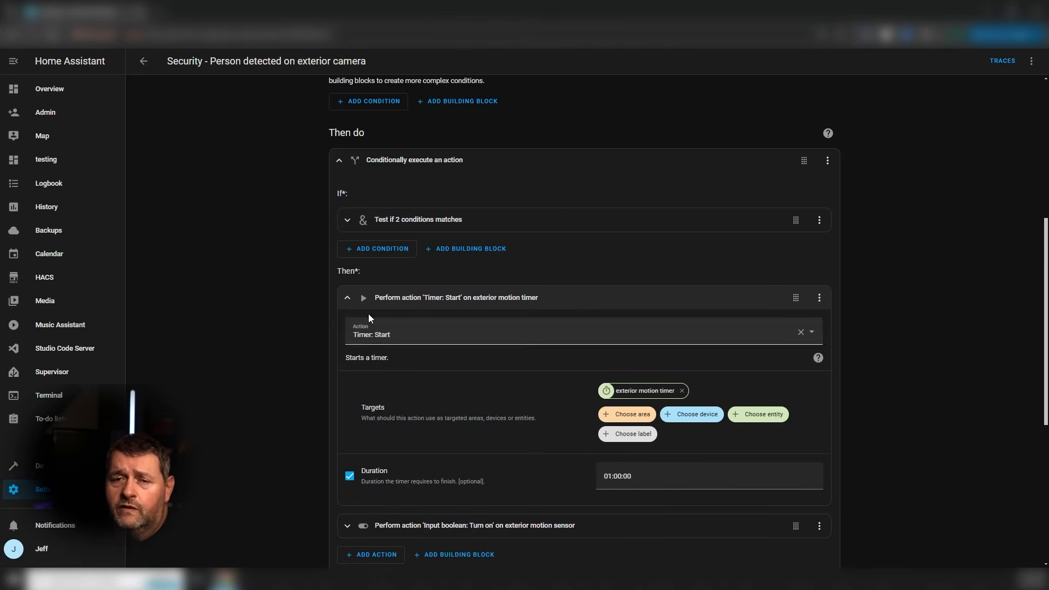
click(348, 300)
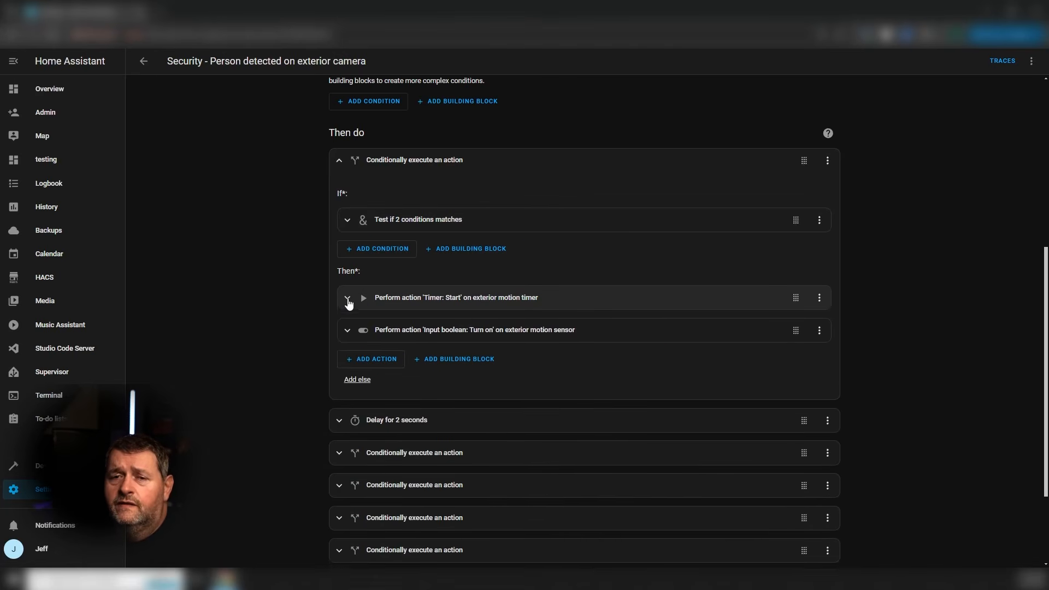
click(349, 333)
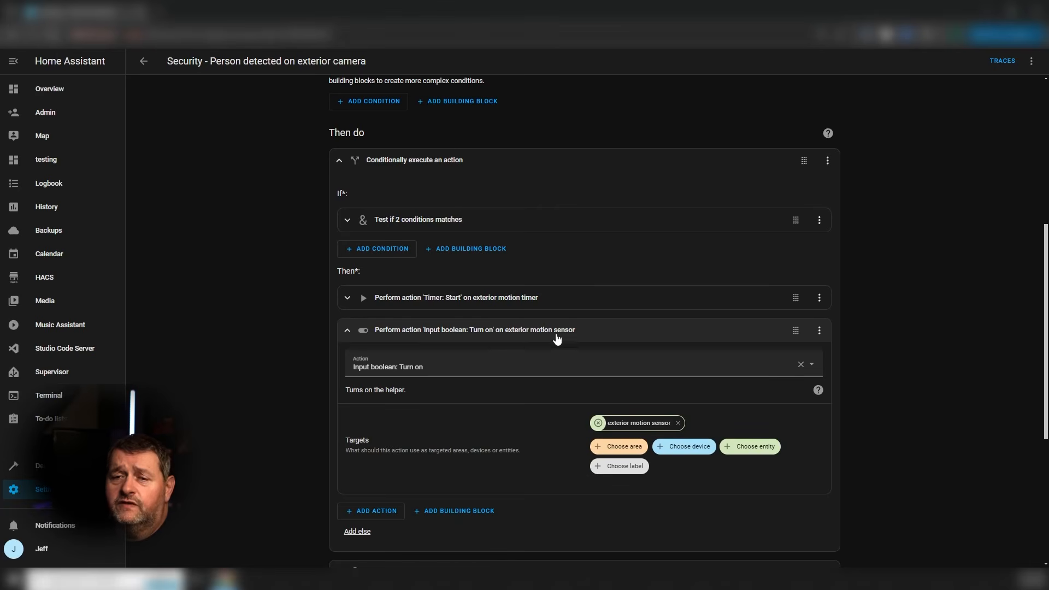
click(347, 221)
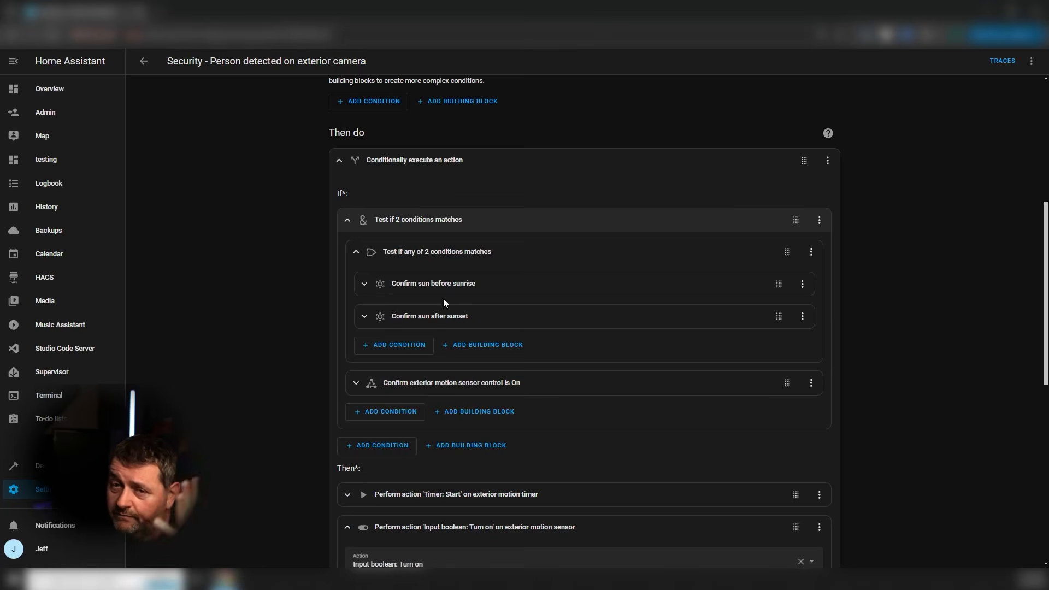
click(348, 219)
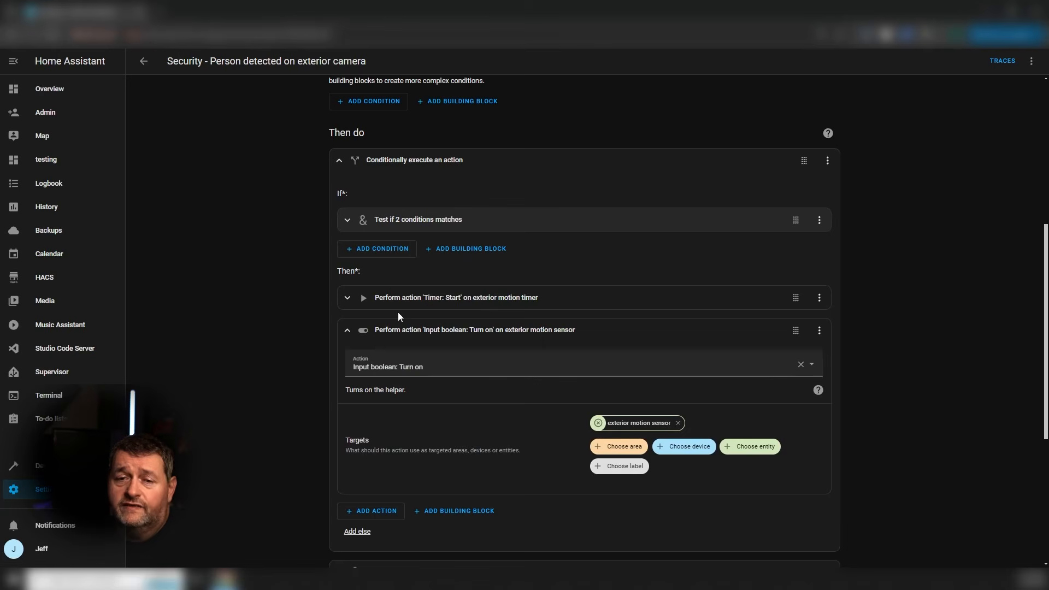
click(350, 331)
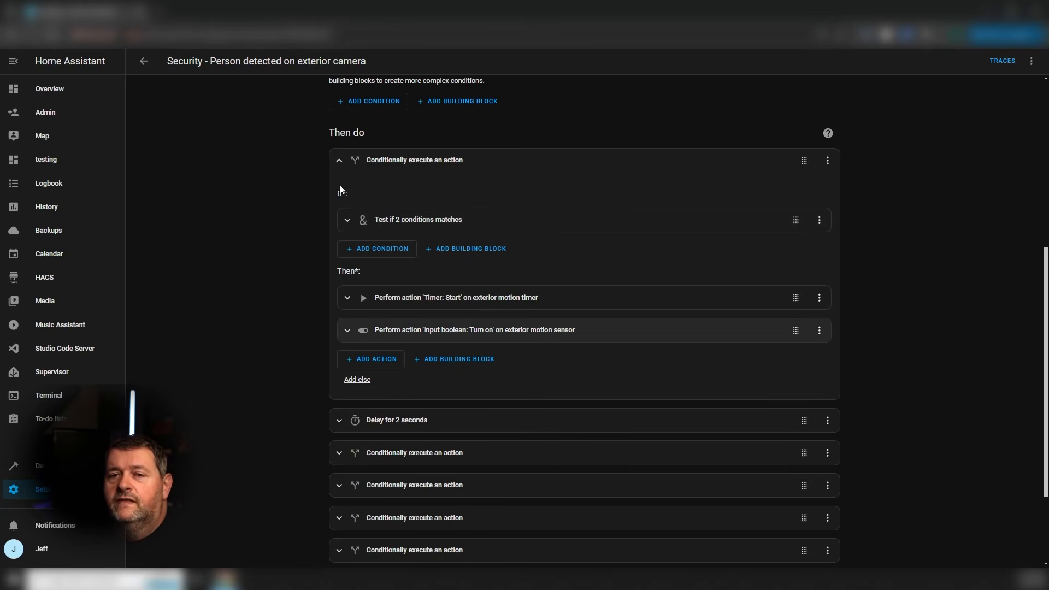
click(338, 163)
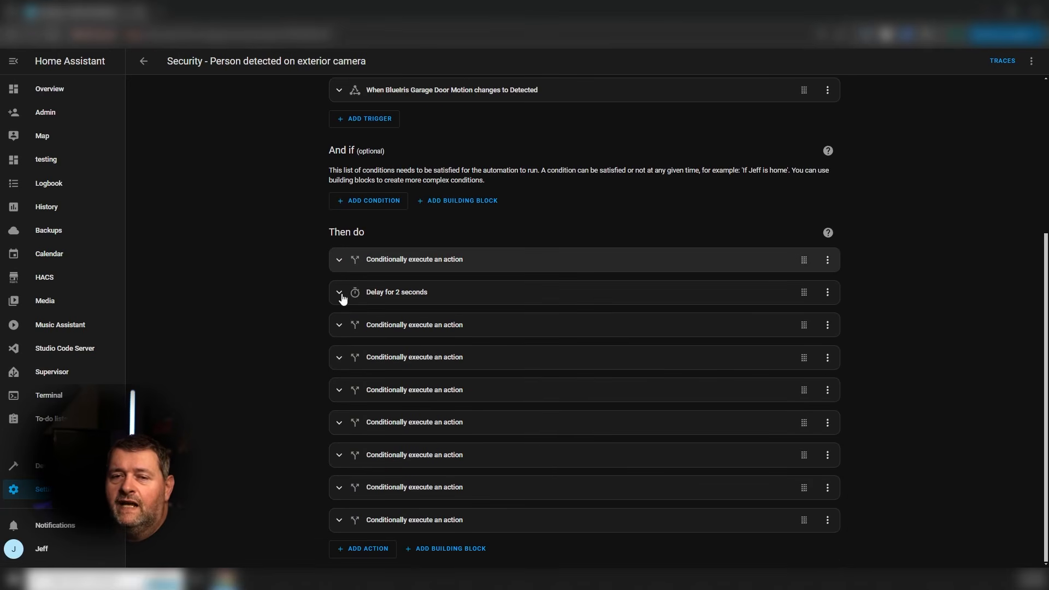
- Check the duration of the delay after the first conditional action, and review the camera motion triggers
click(340, 293)
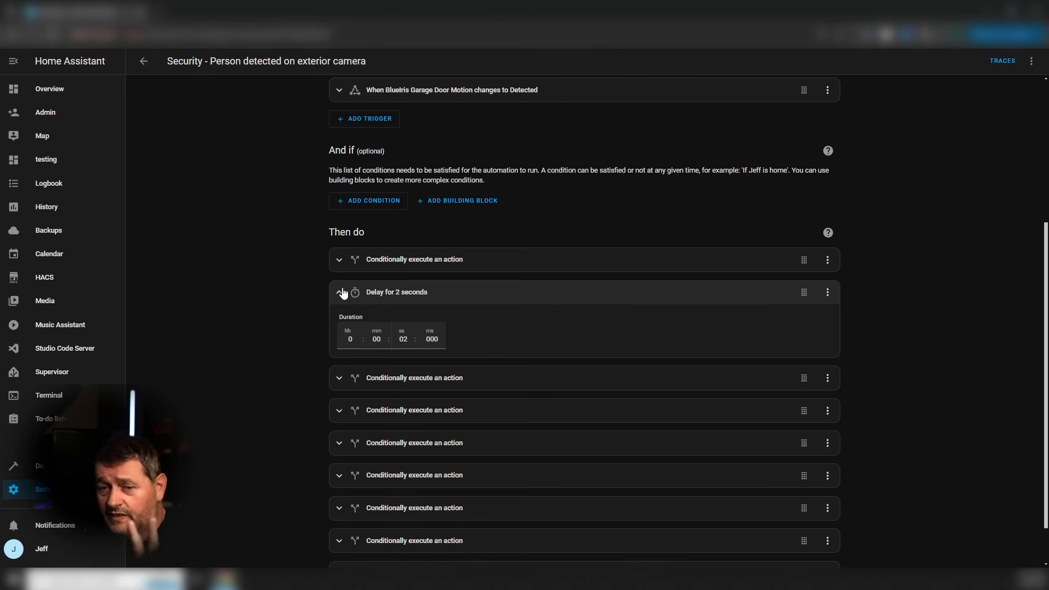
click(341, 293)
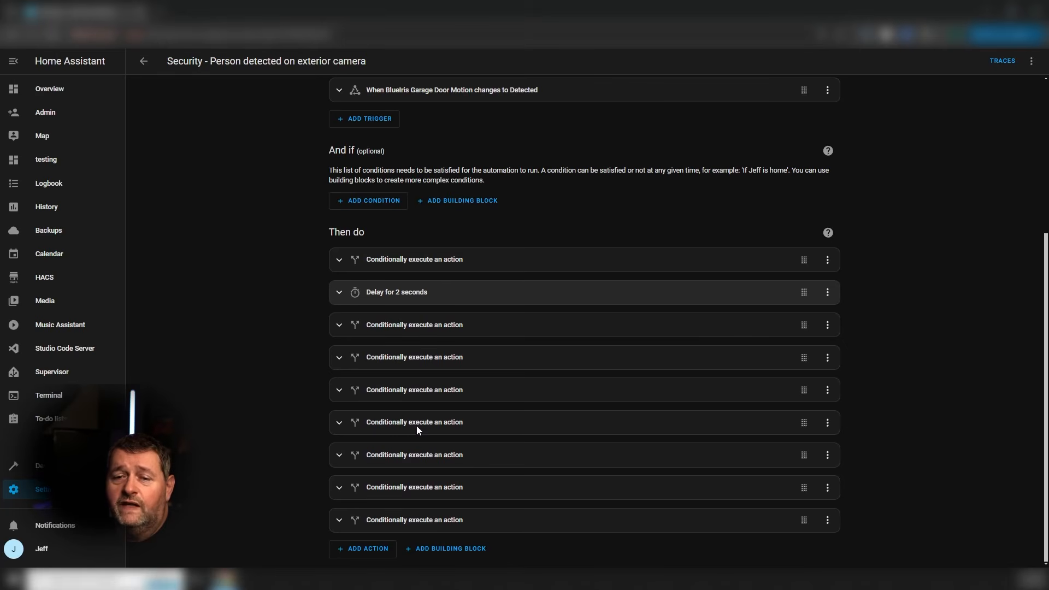
scroll(426, 342, up, 4)
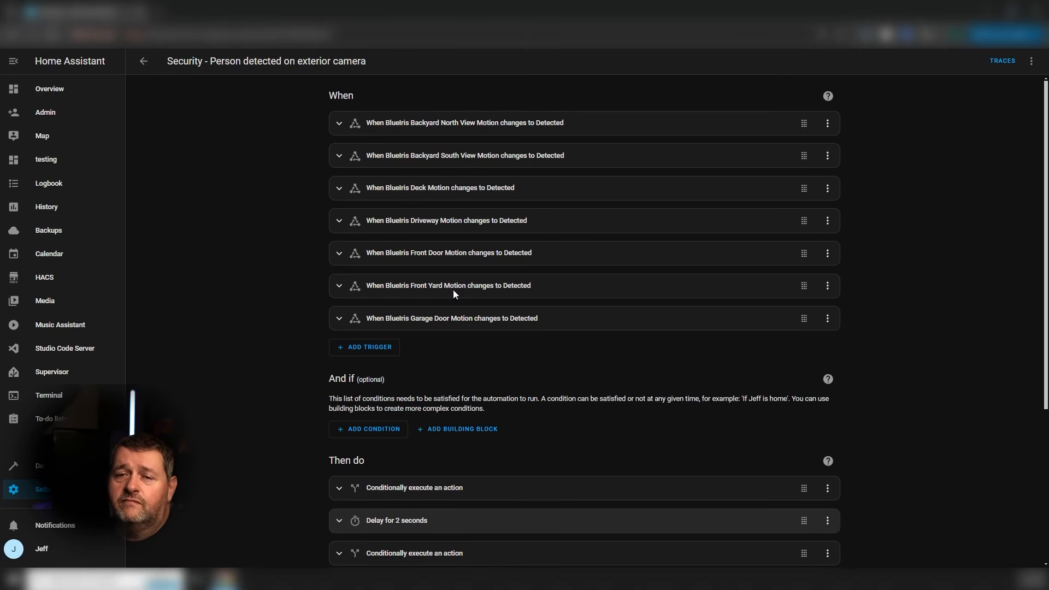
scroll(428, 352, down, 3)
scroll(428, 352, down, 2)
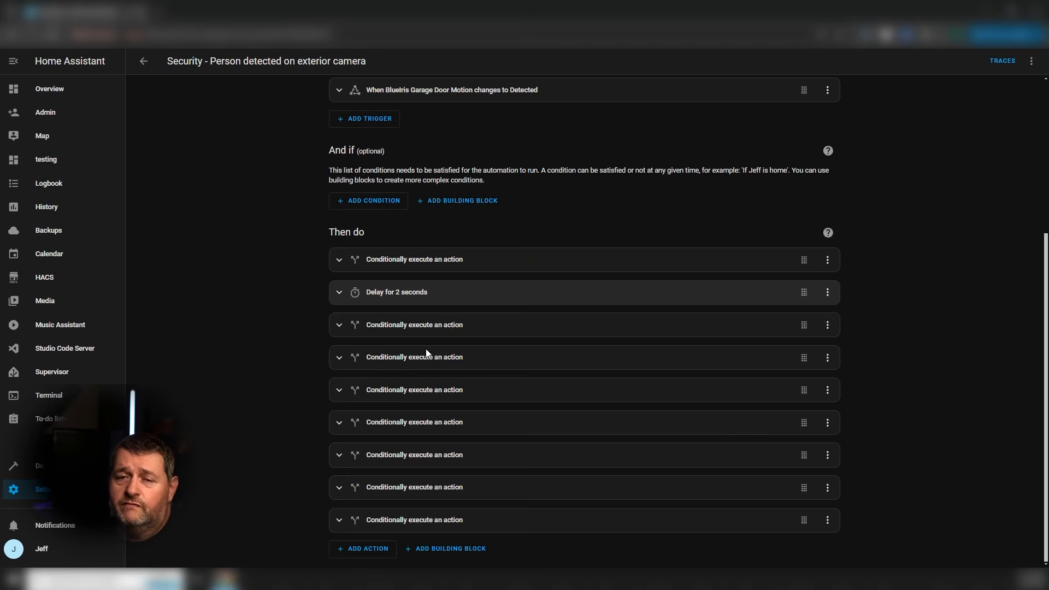
- Expand the conditional action for Backyard North View motion and match its If condition to the camera motion triggers
click(338, 328)
scroll(316, 326, down, 3)
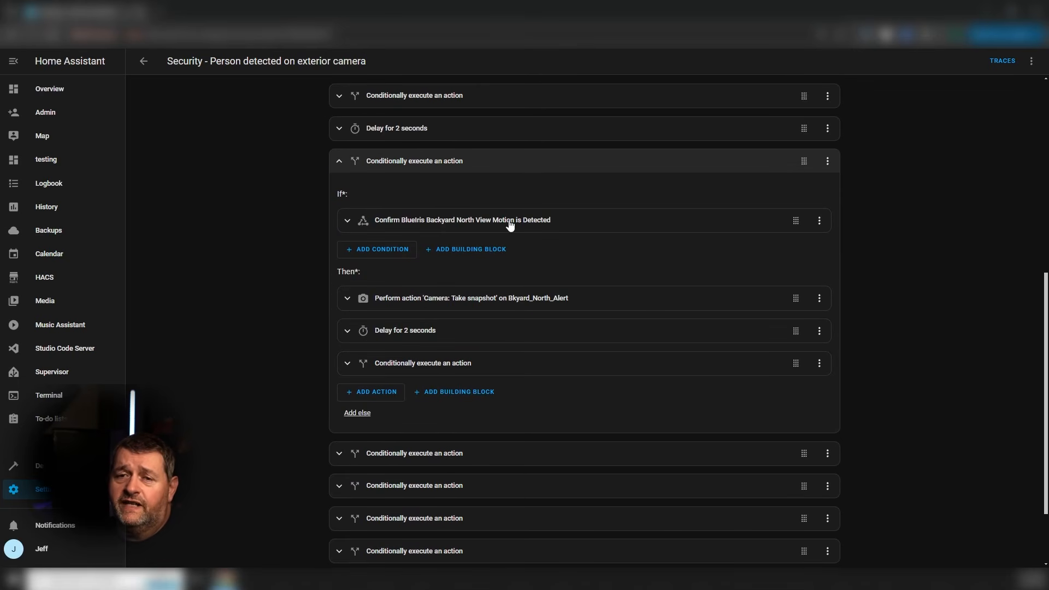
scroll(509, 224, up, 8)
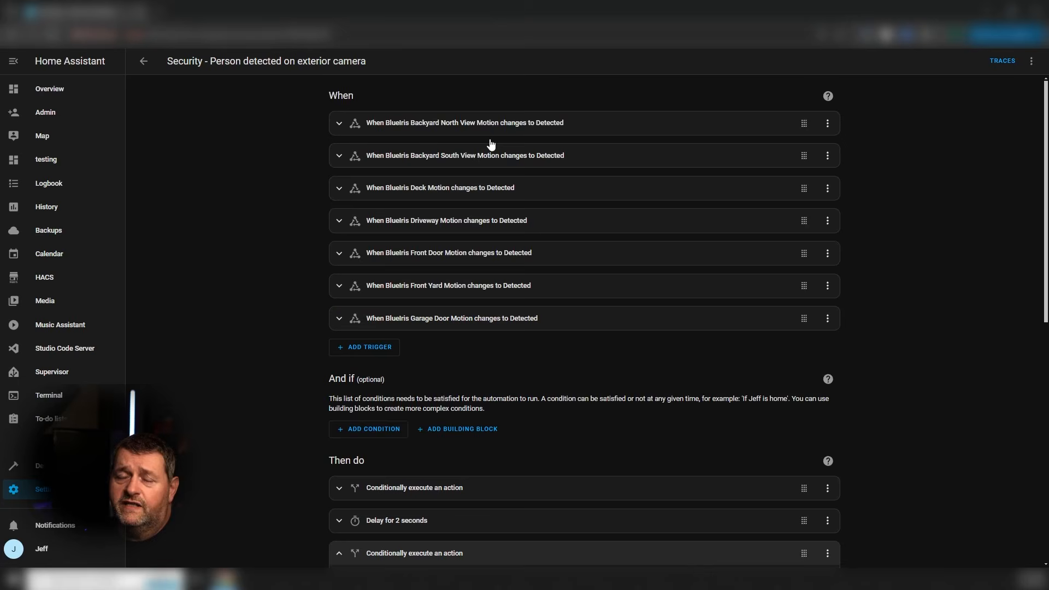
scroll(487, 254, down, 8)
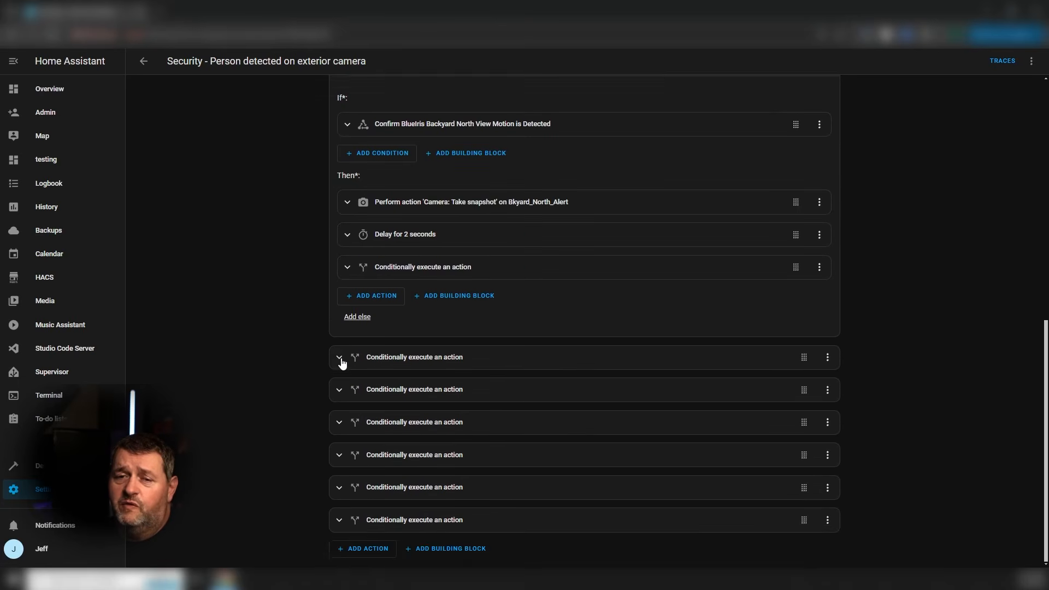
- Inspect the Backyard South View conditional action, compare it with the camera triggers, and collapse the block
click(339, 358)
scroll(519, 386, up, 10)
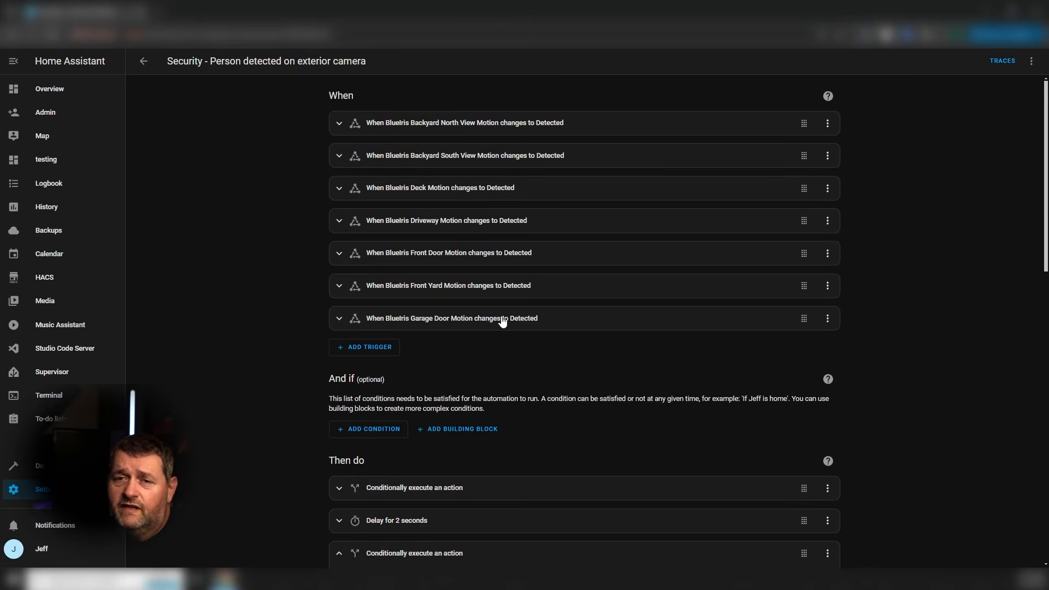
scroll(480, 223, down, 4)
scroll(480, 220, down, 9)
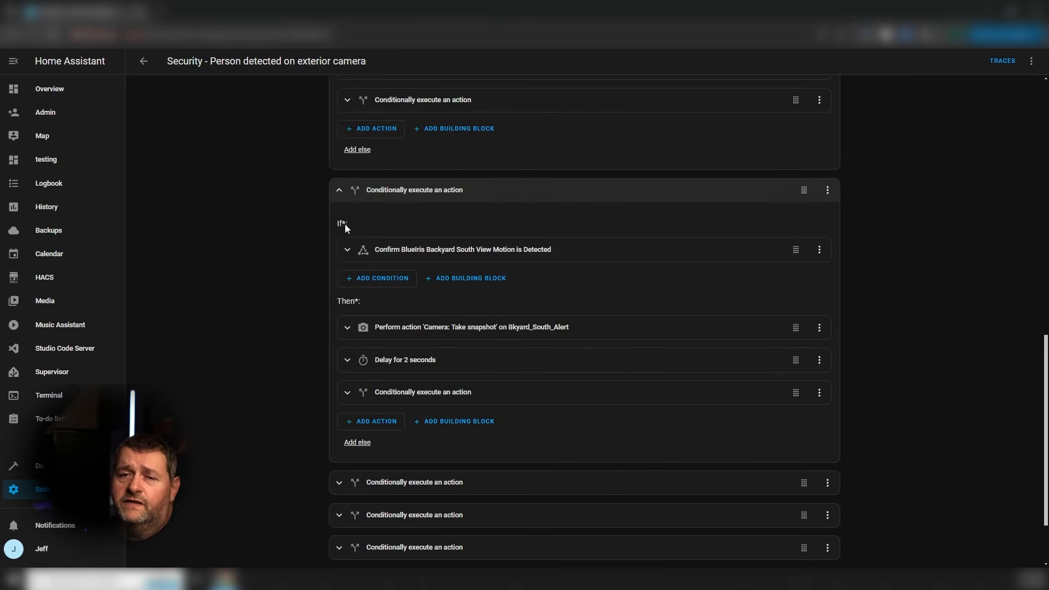
click(342, 190)
scroll(316, 241, up, 2)
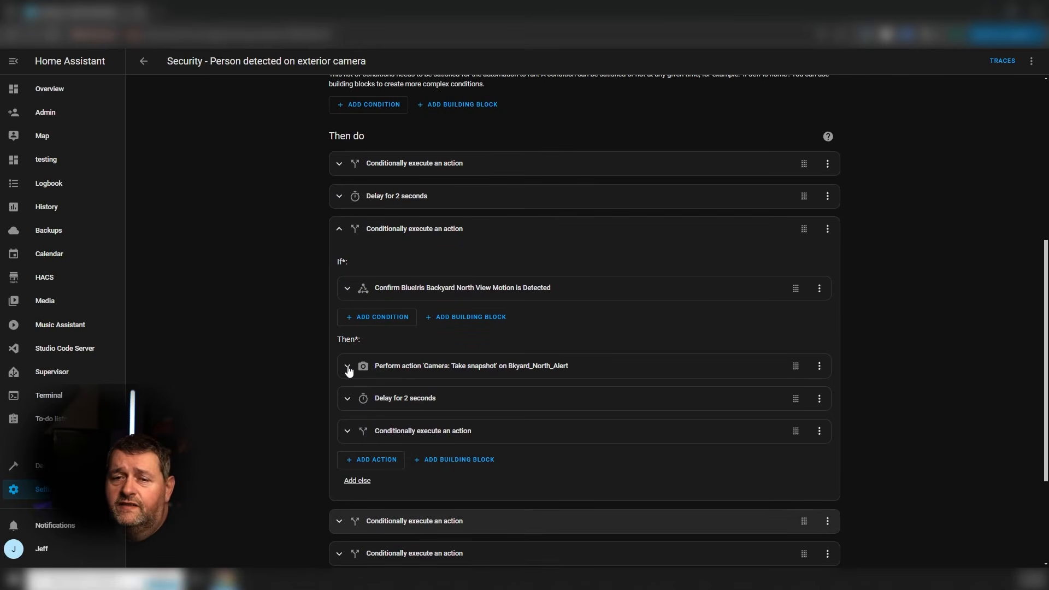
- Inspect the camera snapshot and delay actions inside the Backyard North View block, collapsing each one after viewing
click(348, 367)
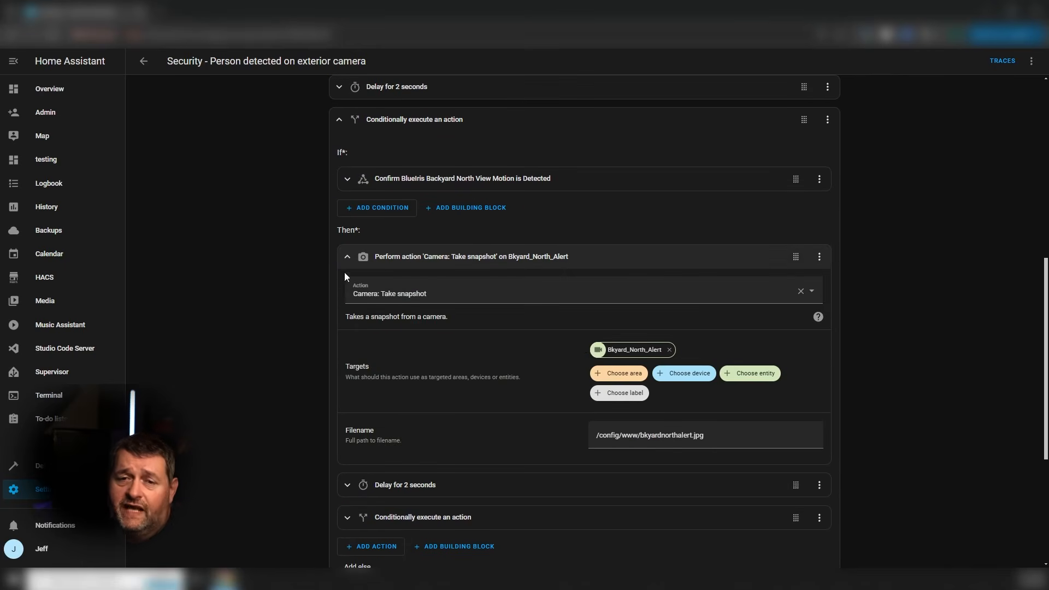
click(348, 257)
click(347, 290)
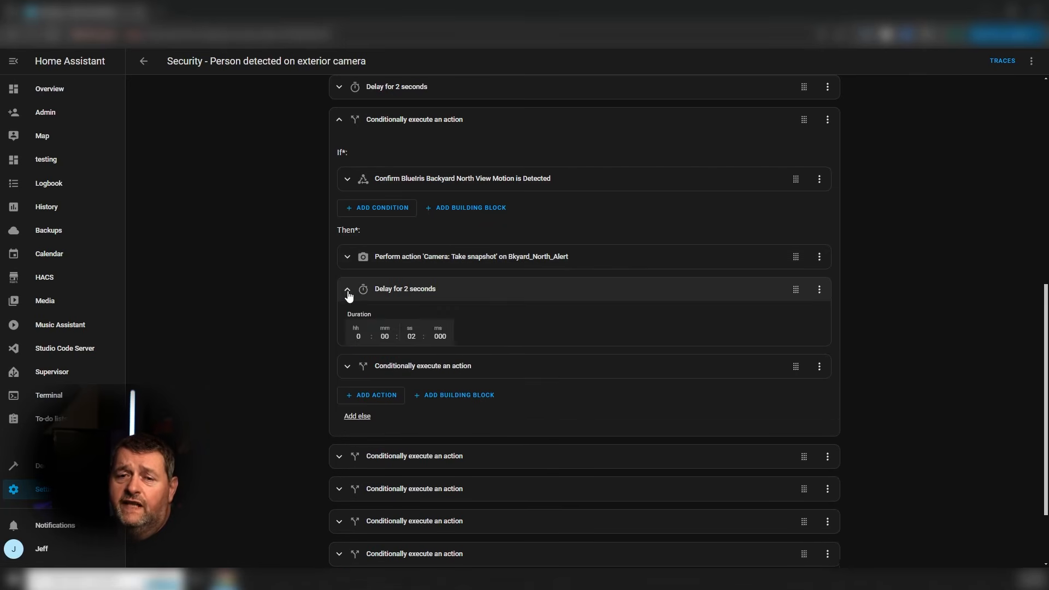
click(347, 290)
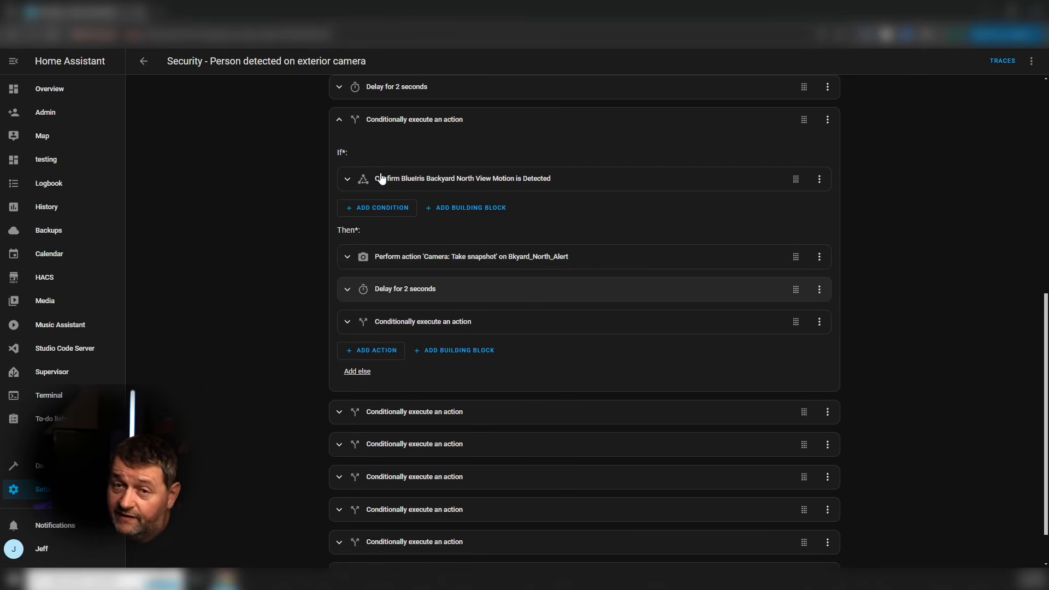
- Examine the nested If conditions that gate the Backyard North View notifications, covering sun position, exterior motion sensor control, and household and guest presence
click(348, 323)
scroll(353, 306, down, 2)
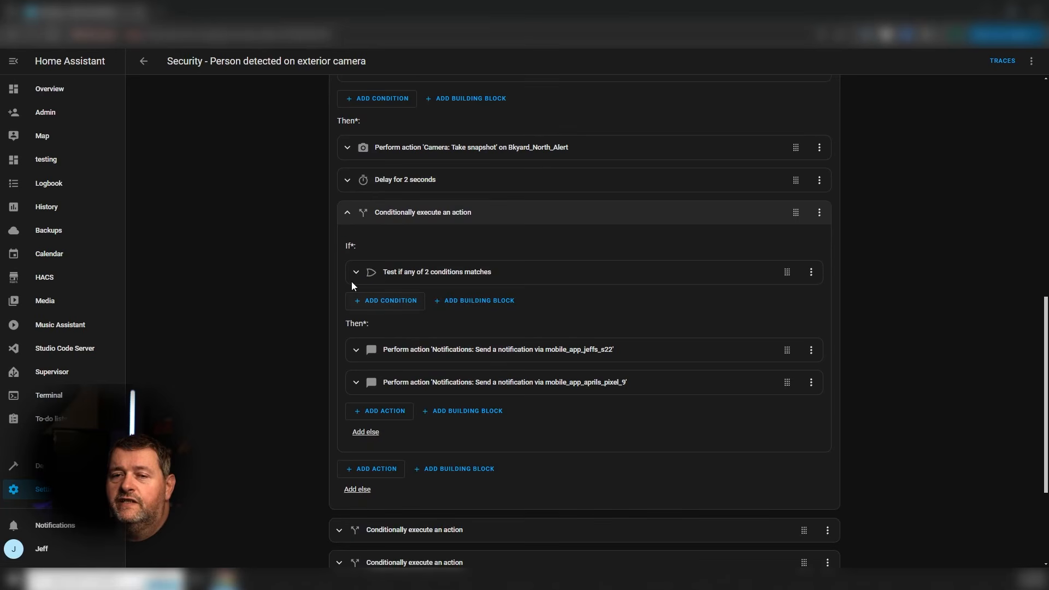
click(356, 274)
click(366, 307)
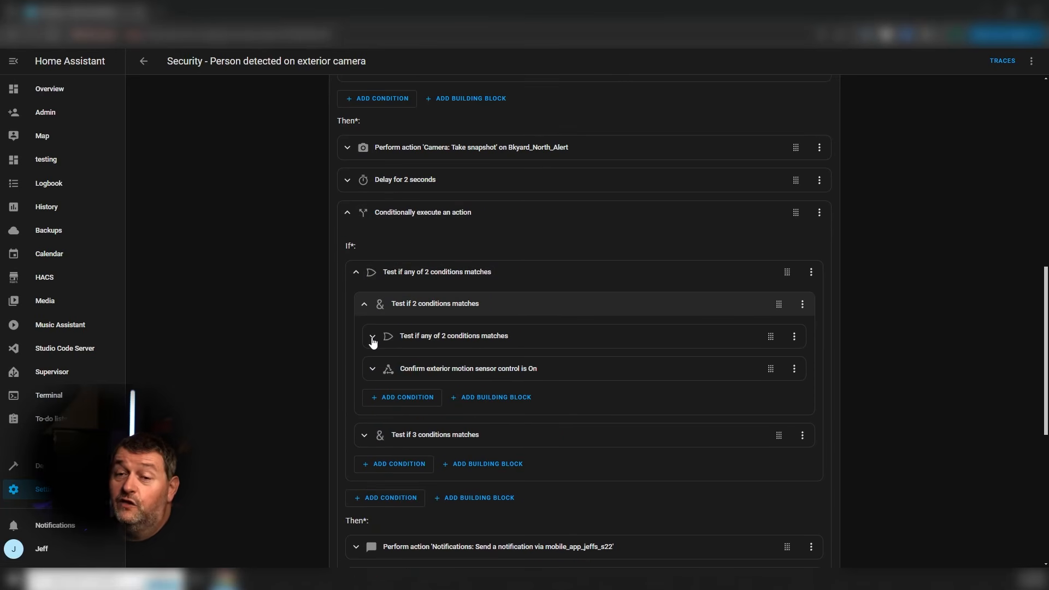
click(373, 339)
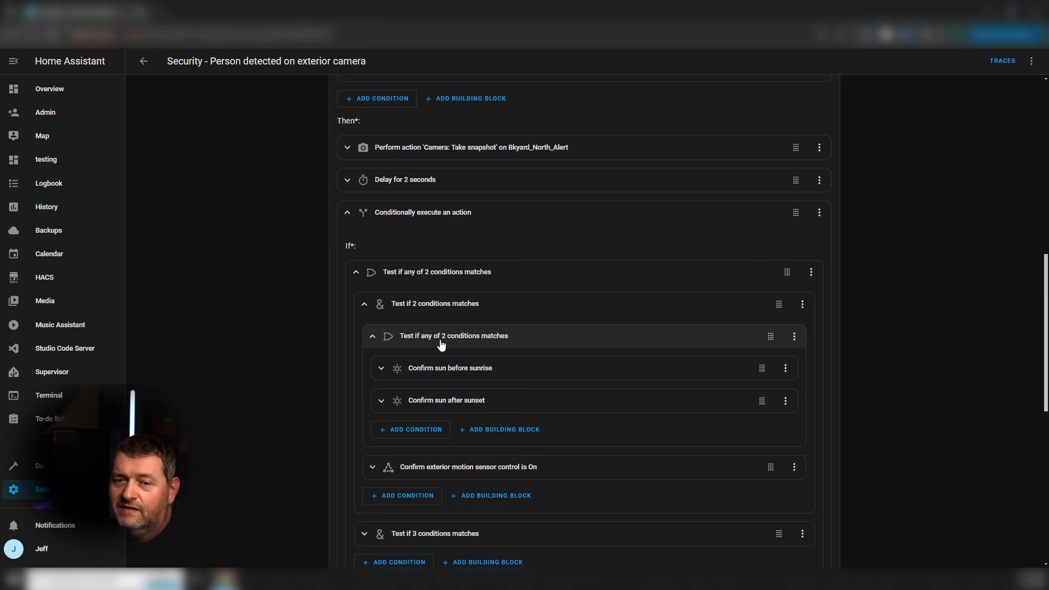
click(364, 306)
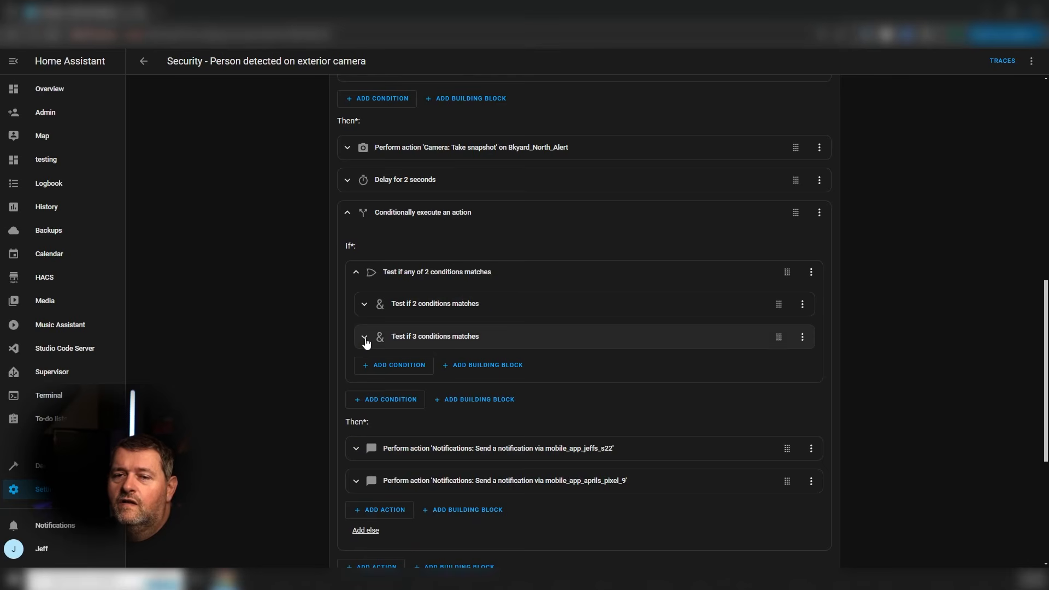
click(364, 338)
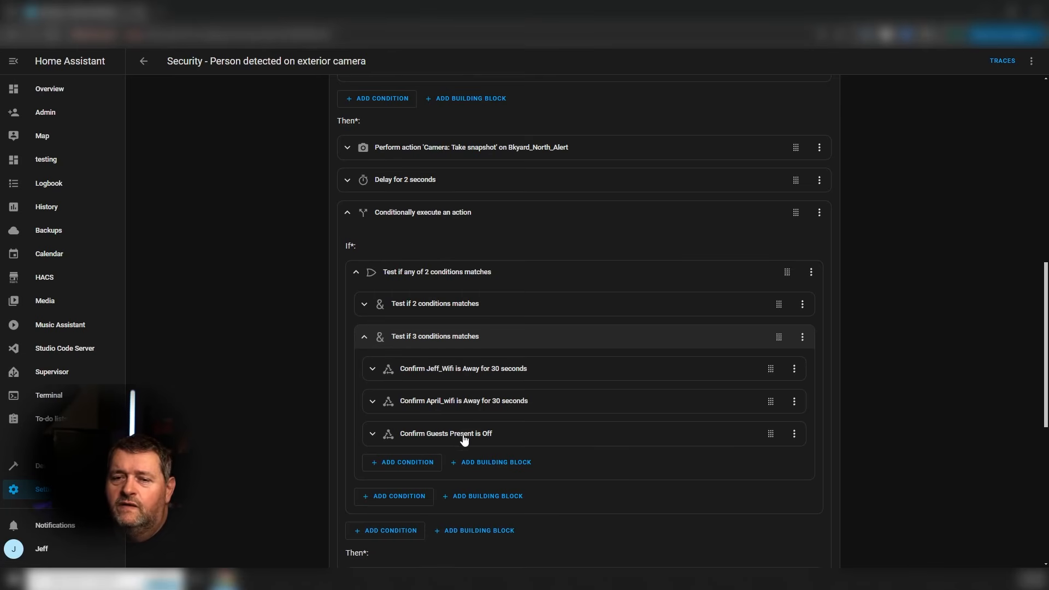
click(364, 338)
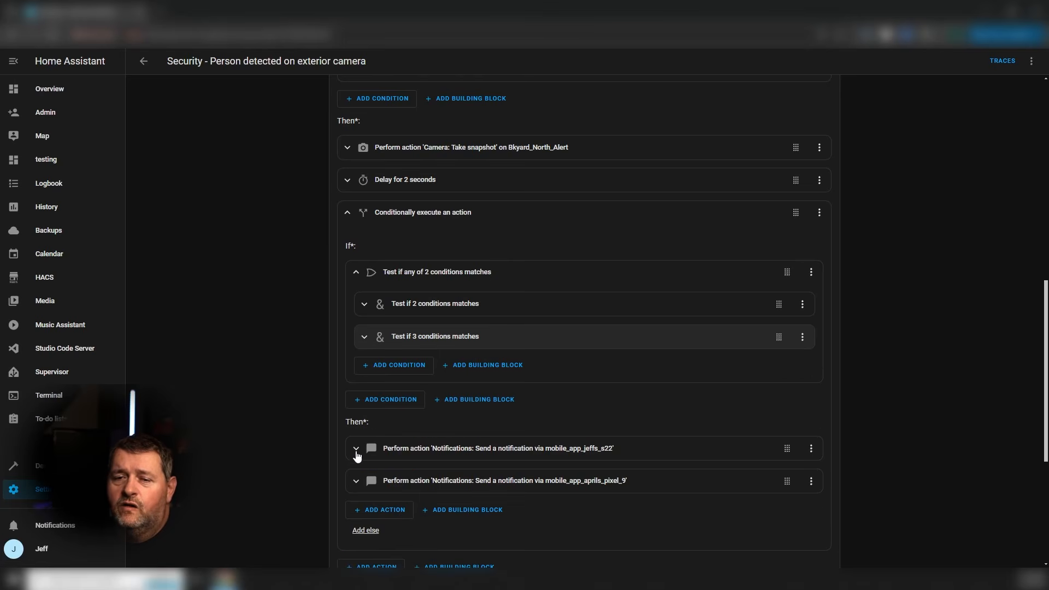
- Review the message and attached snapshot image path in the S22 phone notification of the Backyard North View block
click(358, 449)
scroll(409, 355, down, 5)
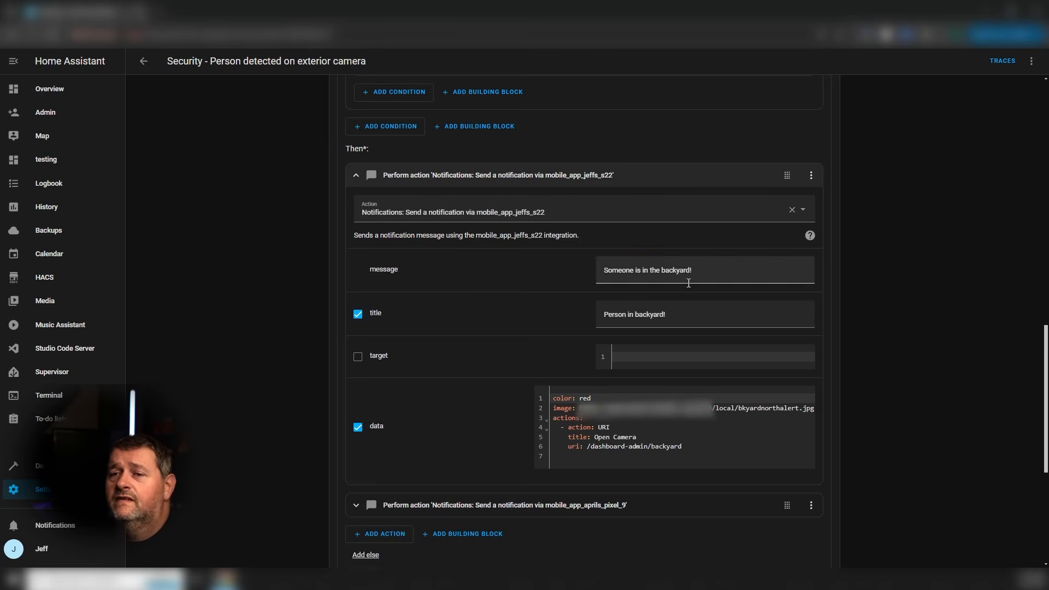
drag(710, 270, 600, 277)
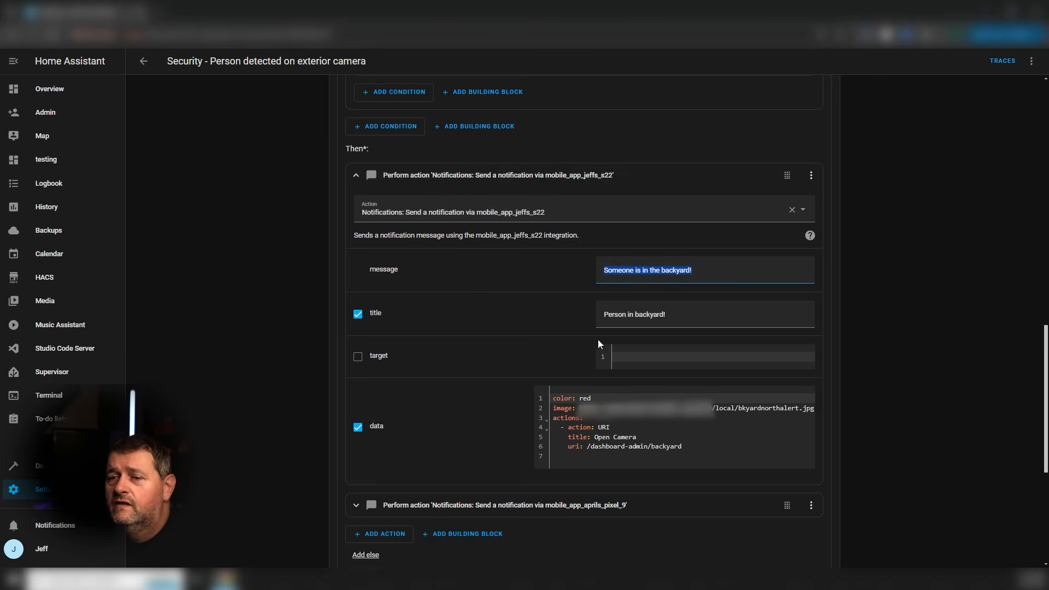
drag(712, 409, 812, 411)
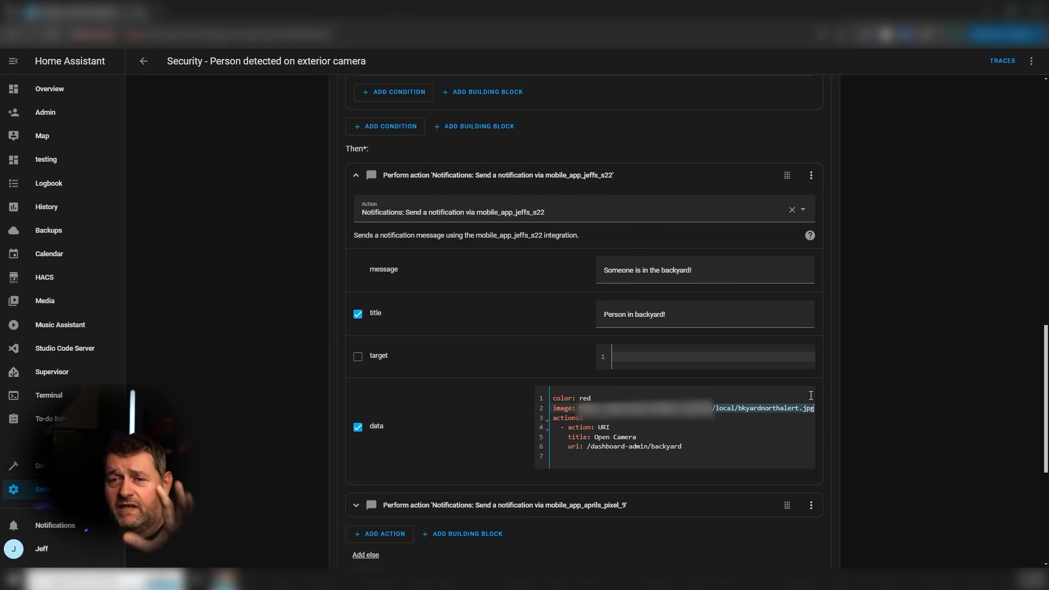
- Recheck the target camera and file path of the Backyard North View snapshot action
scroll(663, 402, up, 7)
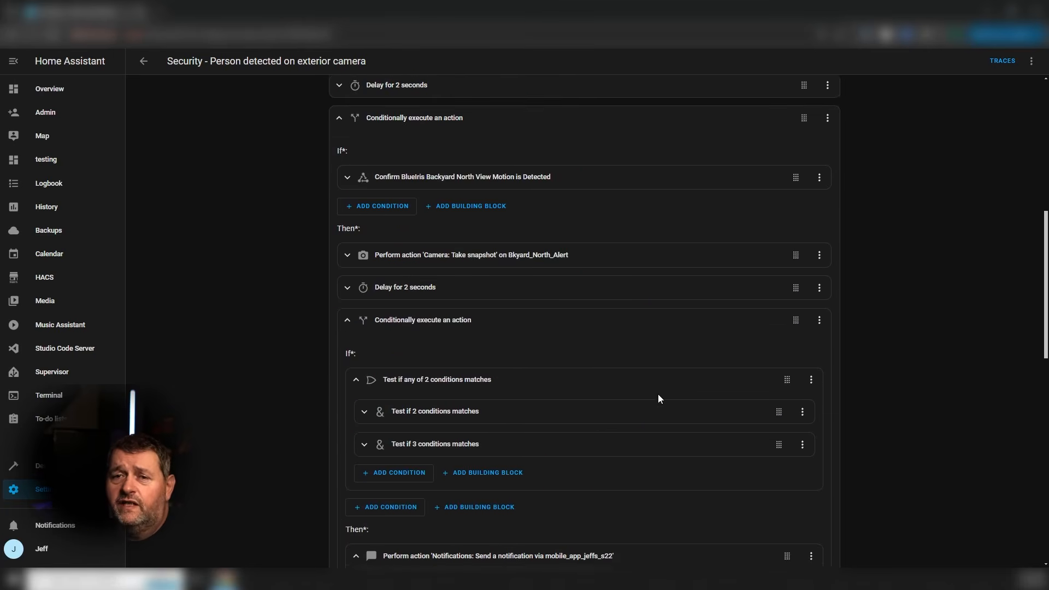
click(351, 256)
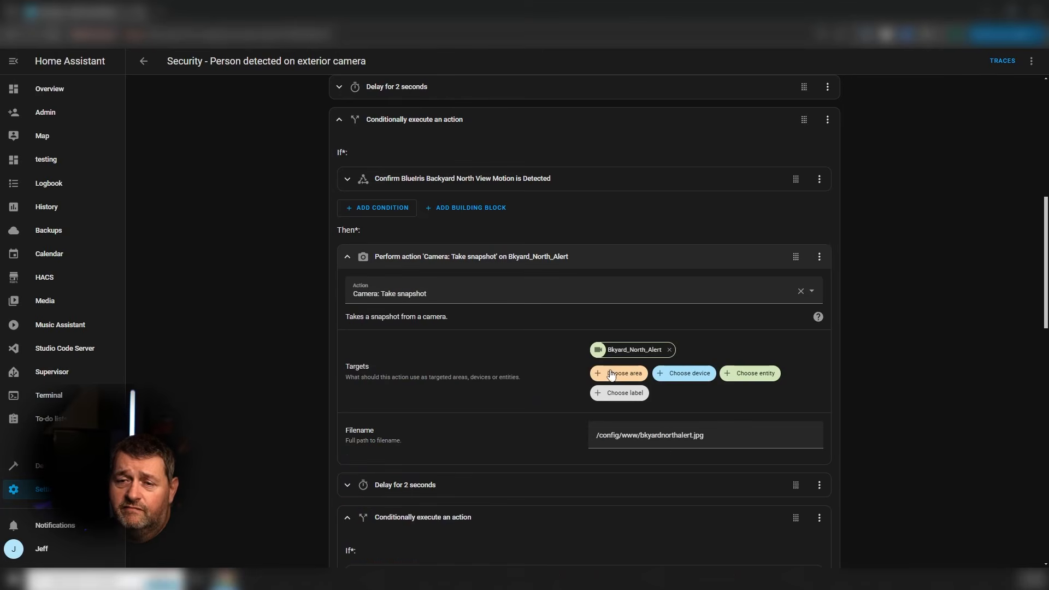
scroll(432, 291, down, 2)
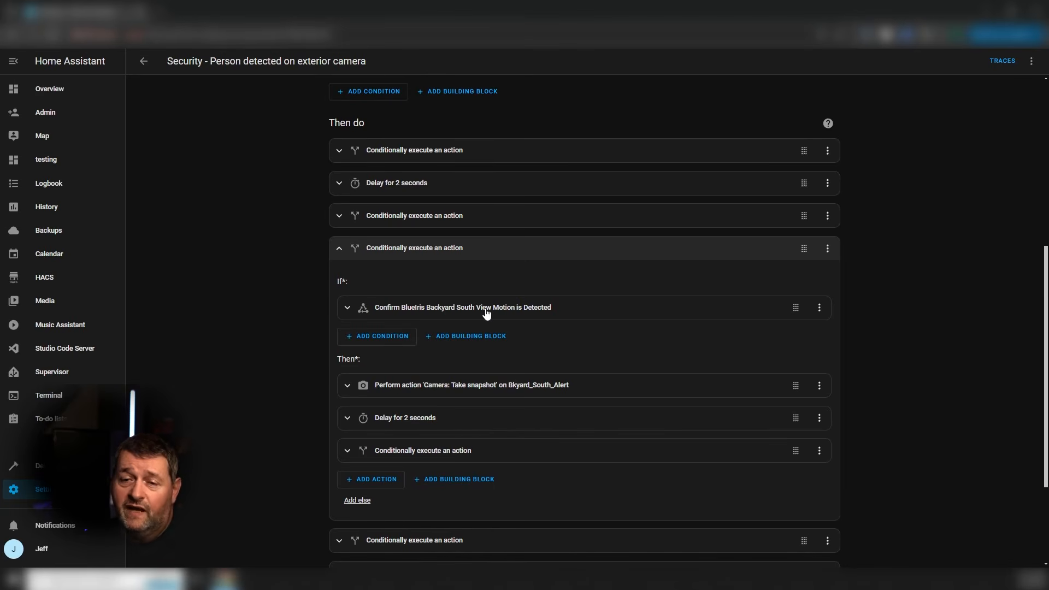
- Review the S22 phone notification's message and image path in the Backyard South View block, and collapse the block
click(348, 450)
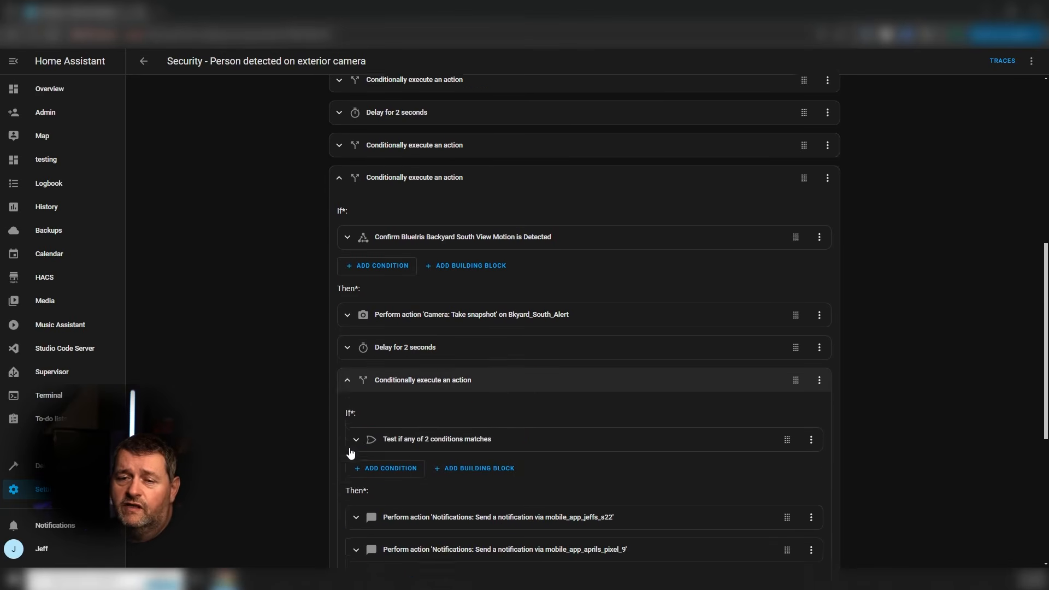
scroll(350, 453, down, 3)
click(355, 369)
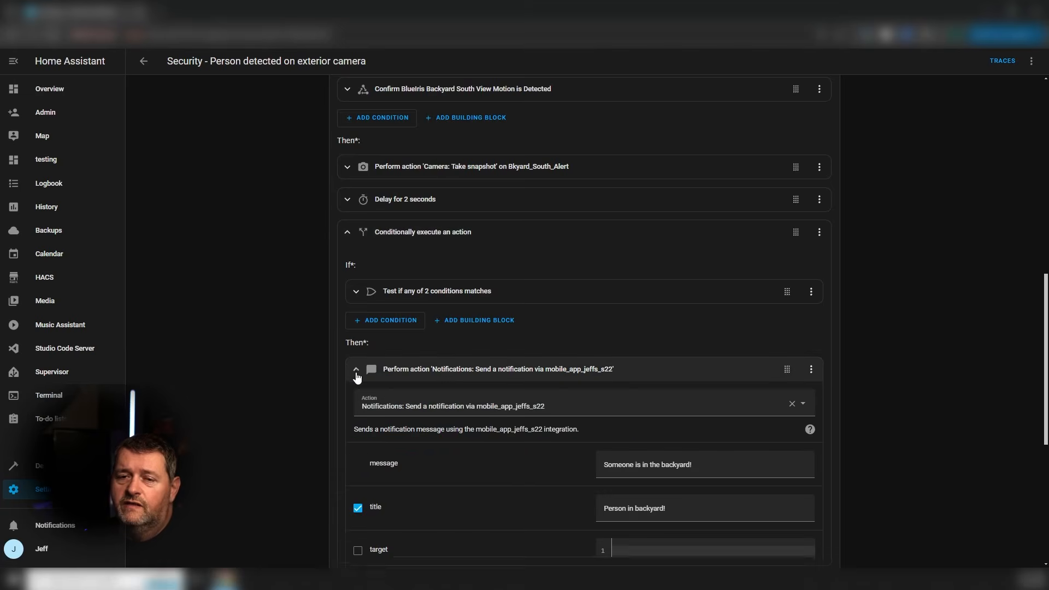
scroll(381, 370, down, 3)
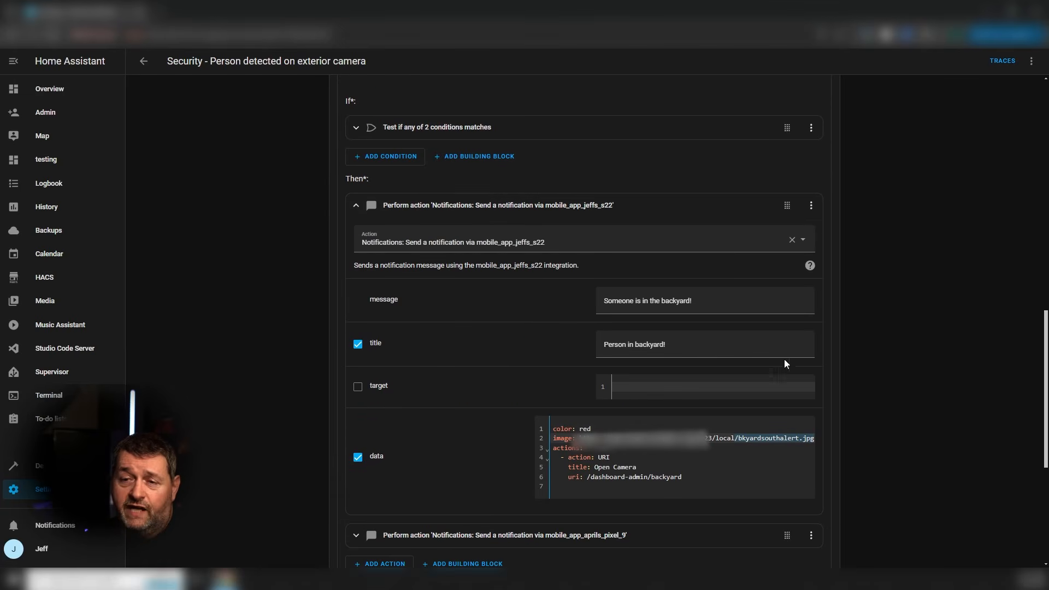
drag(713, 302, 604, 305)
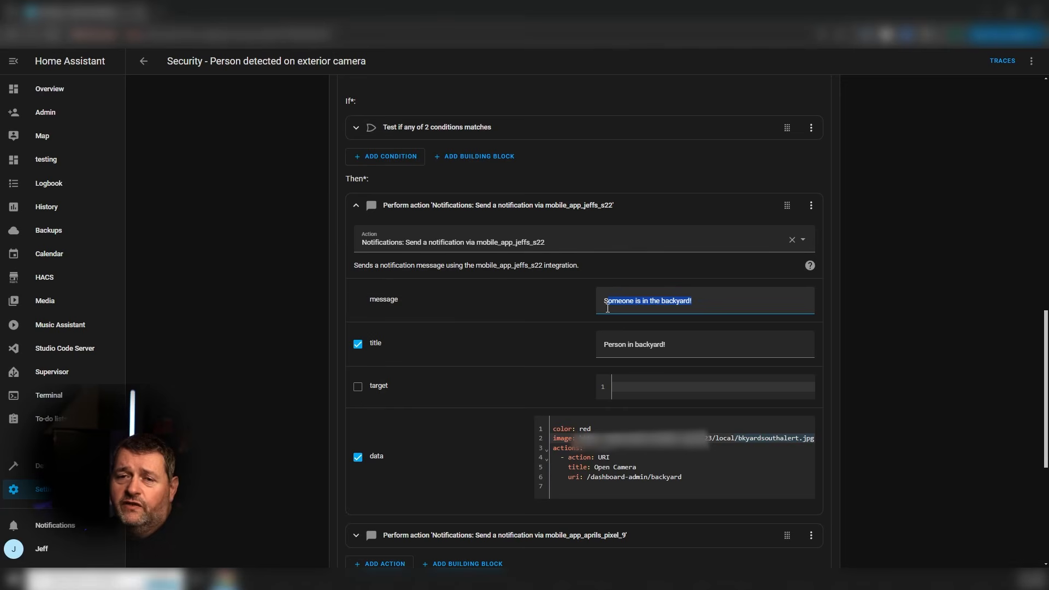
scroll(323, 242, up, 3)
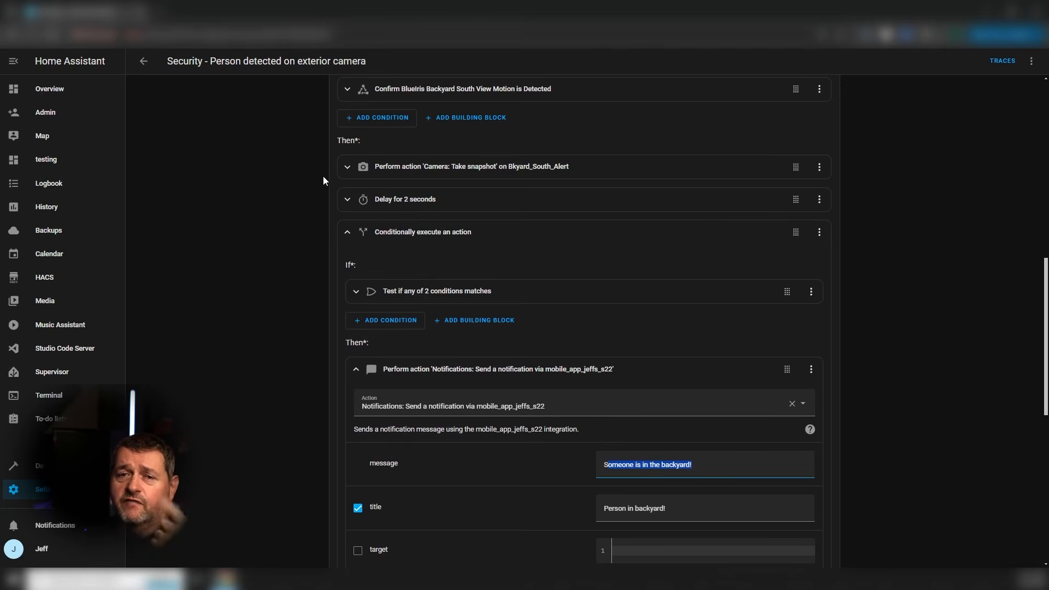
click(350, 232)
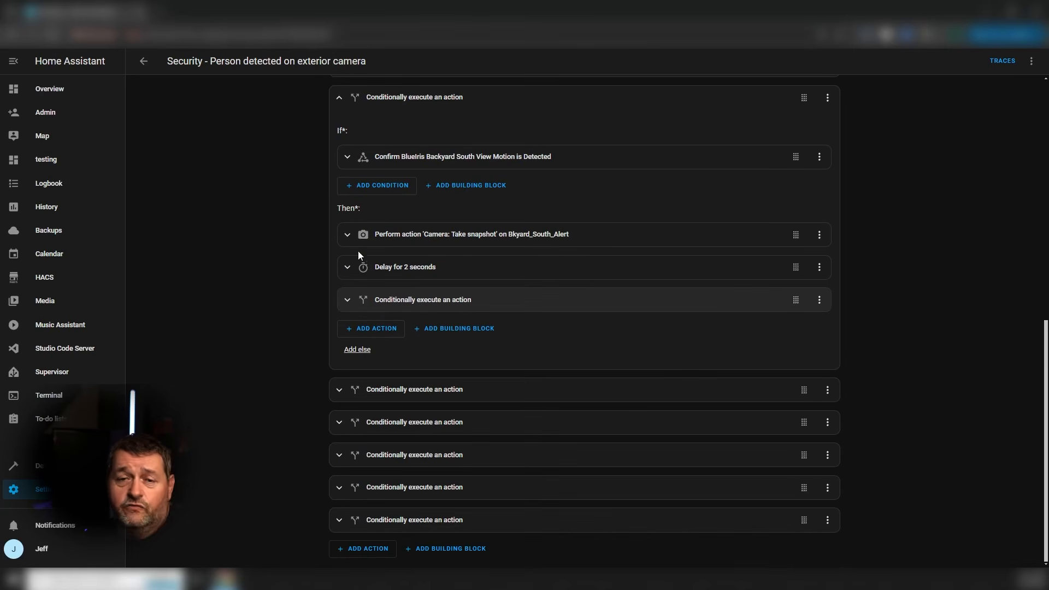
click(339, 98)
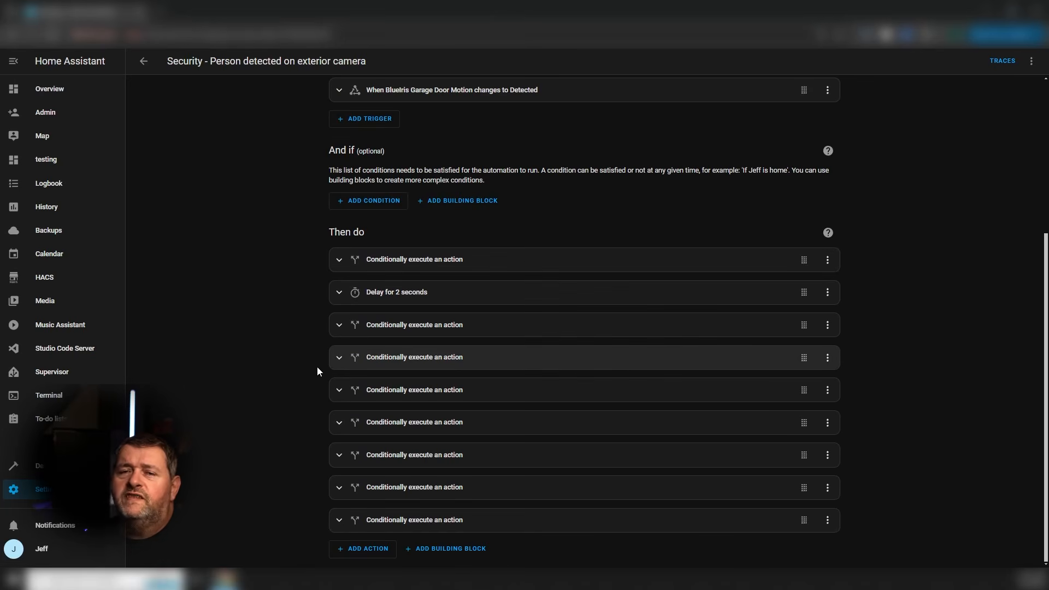
- Recheck the contents of the Backyard North View conditional action, collapse it, and return to the trigger list
click(339, 326)
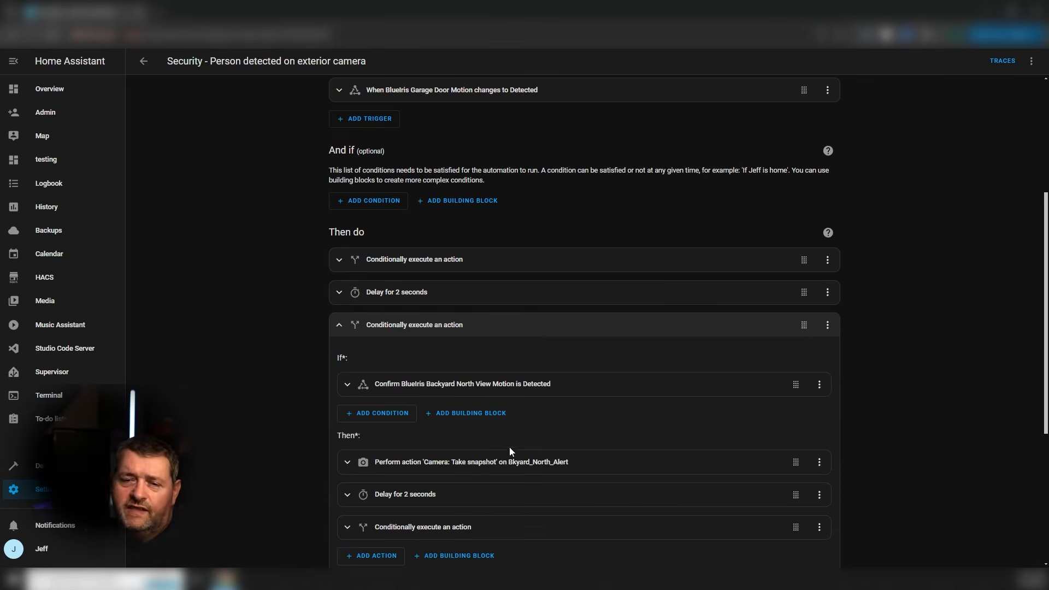
click(338, 328)
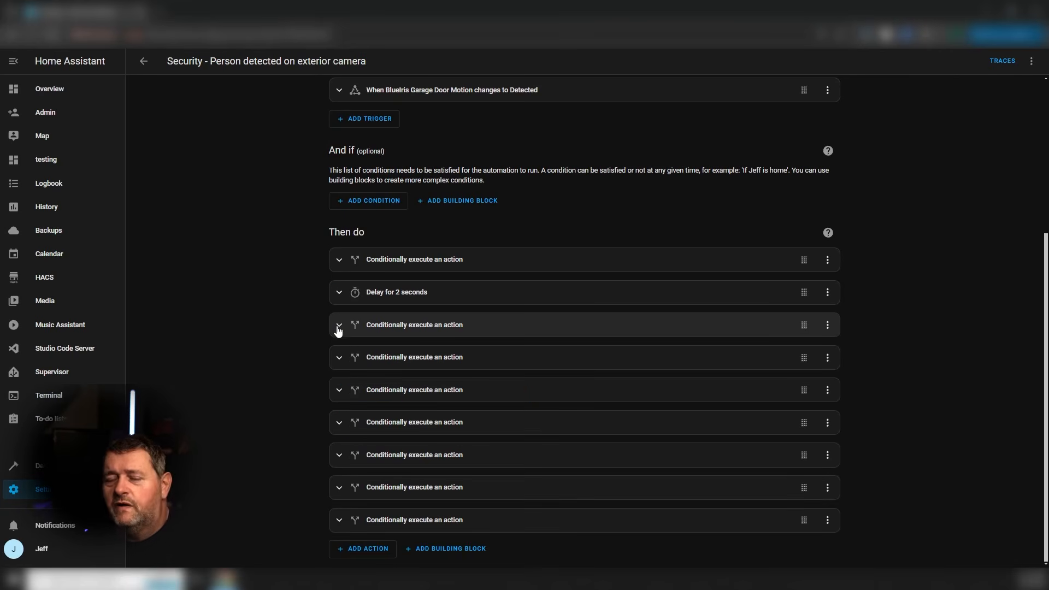
scroll(311, 353, up, 4)
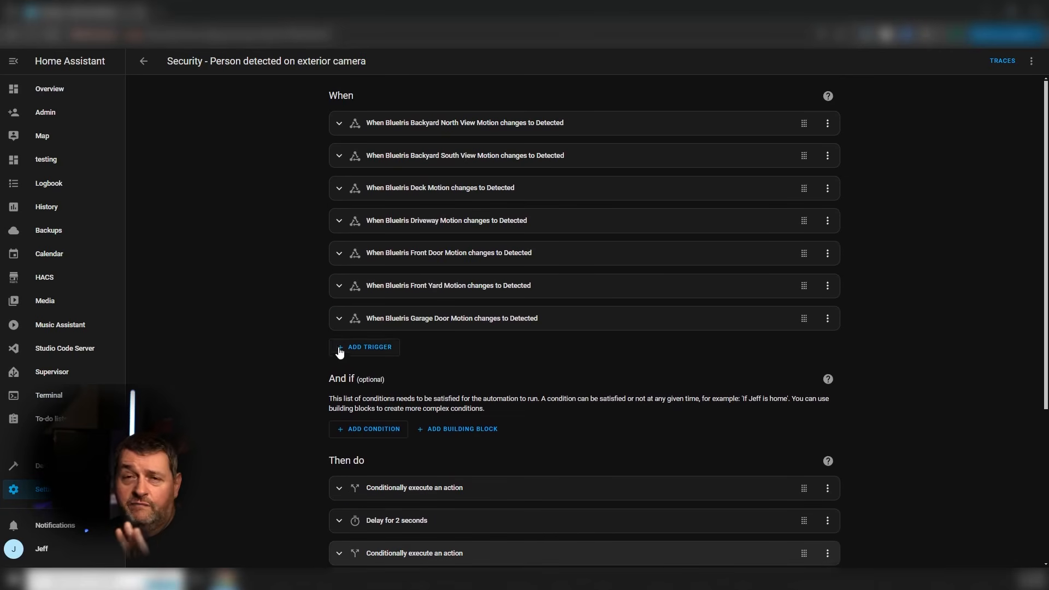
- Give the Backyard North View motion trigger the trigger ID "byn"
click(340, 126)
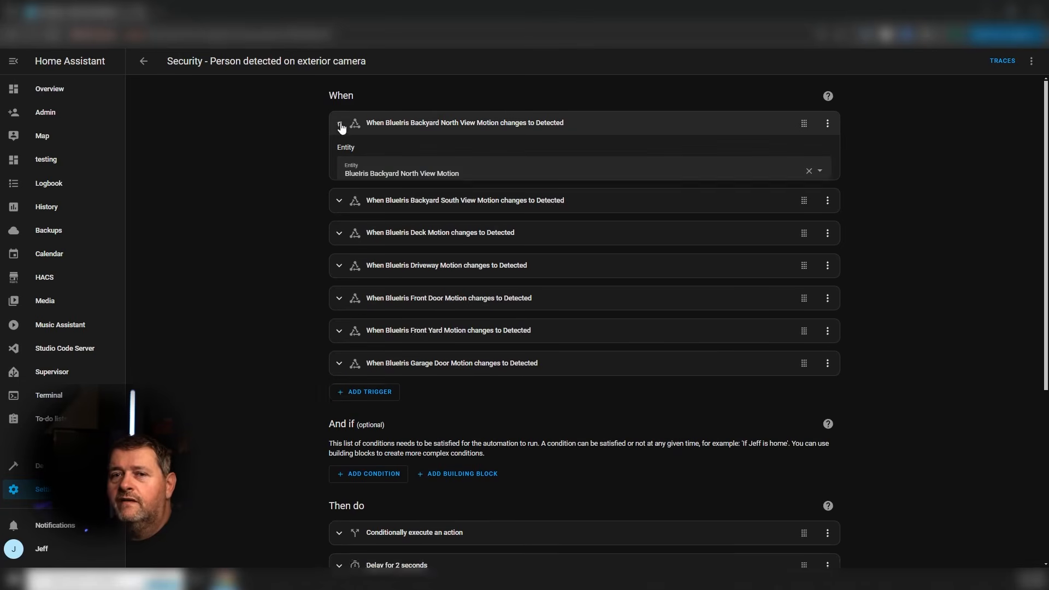
click(827, 125)
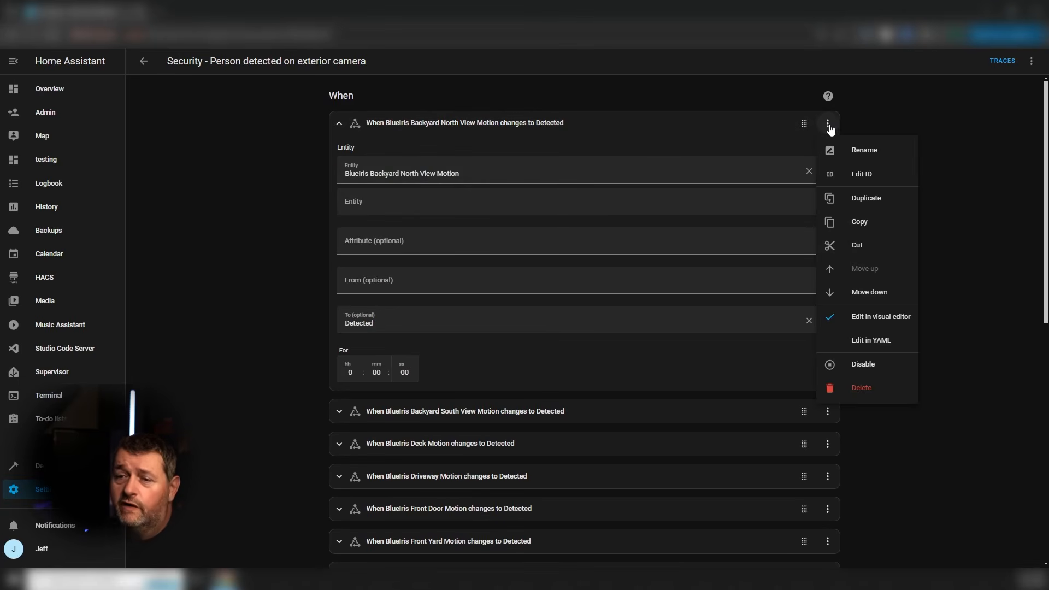
click(863, 174)
click(495, 159)
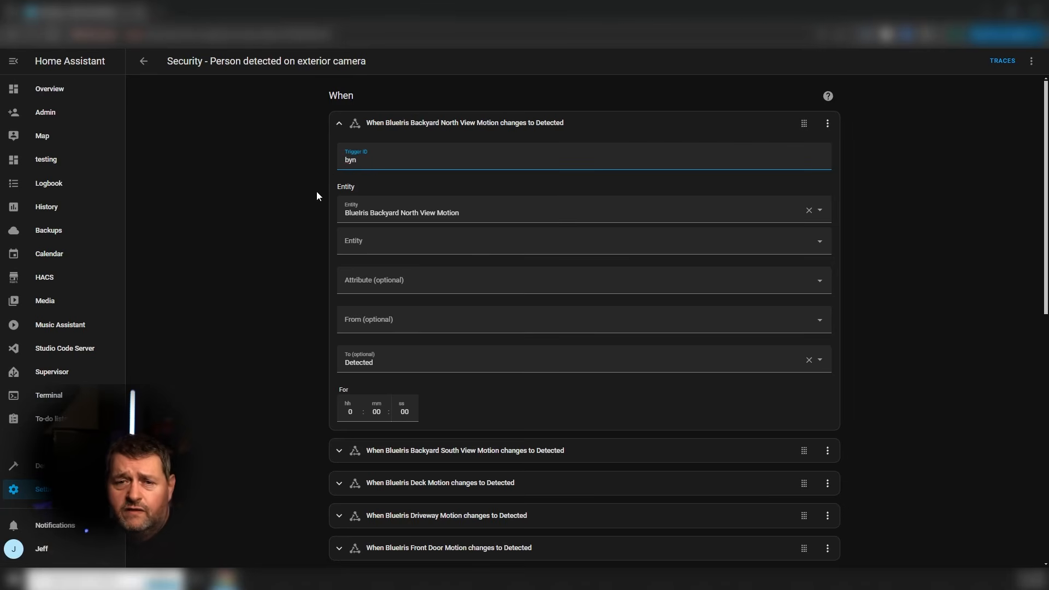
- Give the Backyard South View motion trigger the trigger ID "bys"
click(827, 451)
click(865, 211)
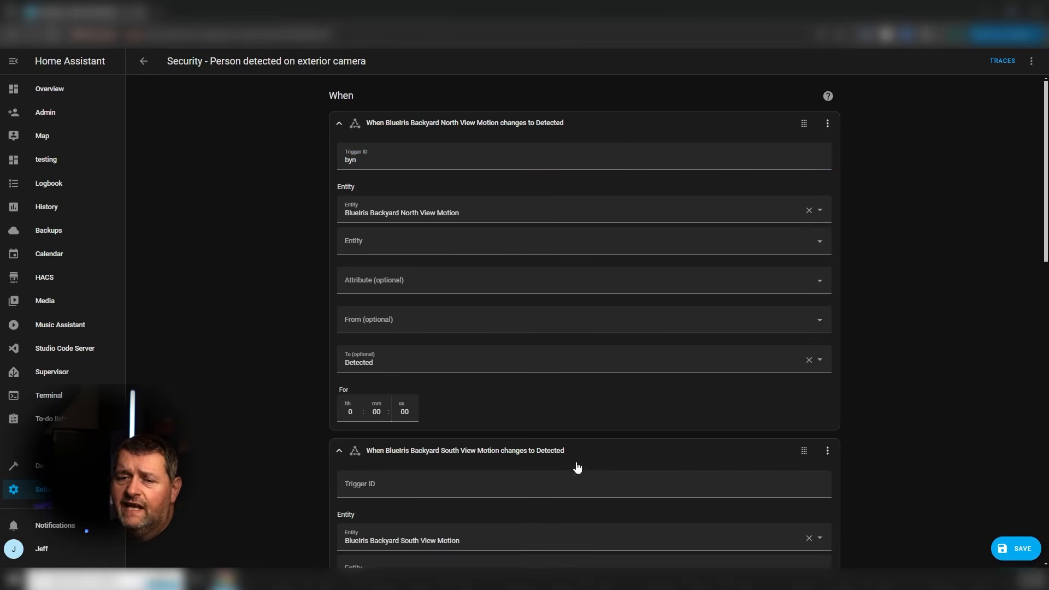
click(558, 487)
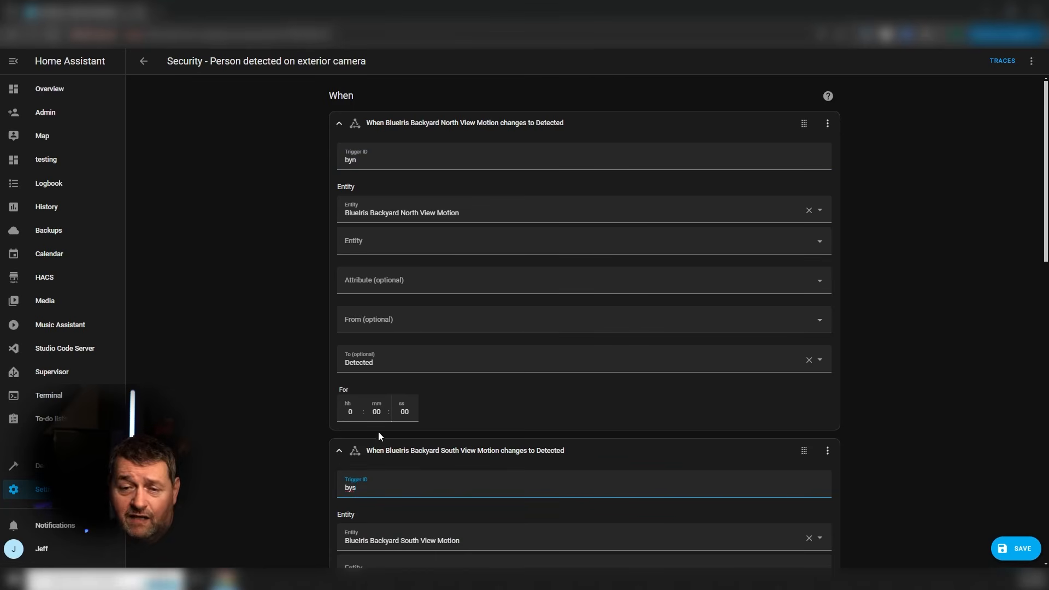
- Review the condition and actions inside the Backyard North View conditional action, collapse it, and compare the trigger list with the action list
scroll(294, 424, down, 10)
scroll(293, 424, down, 4)
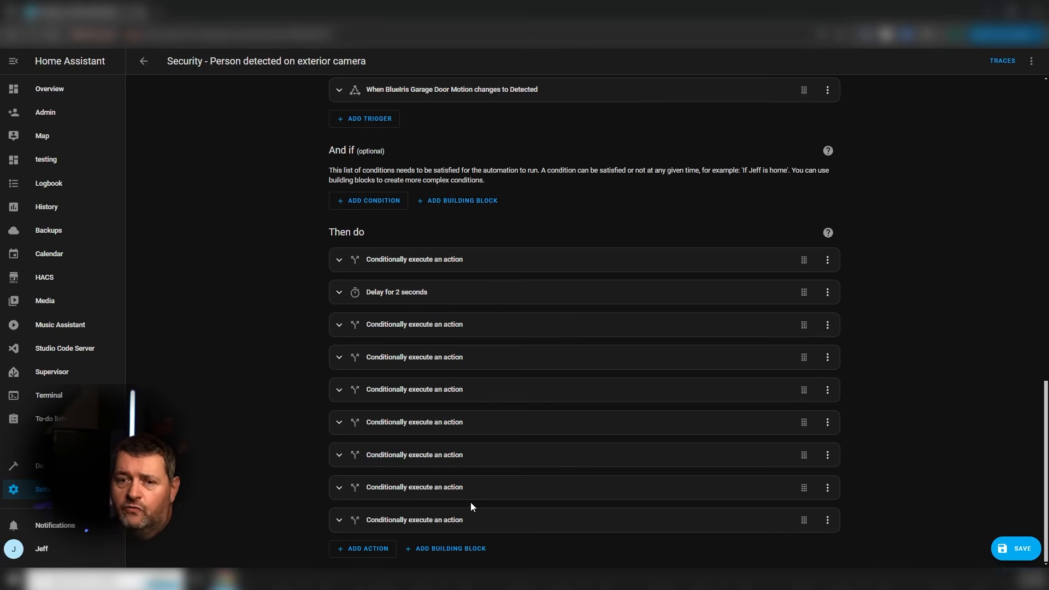
click(338, 327)
scroll(345, 330, down, 3)
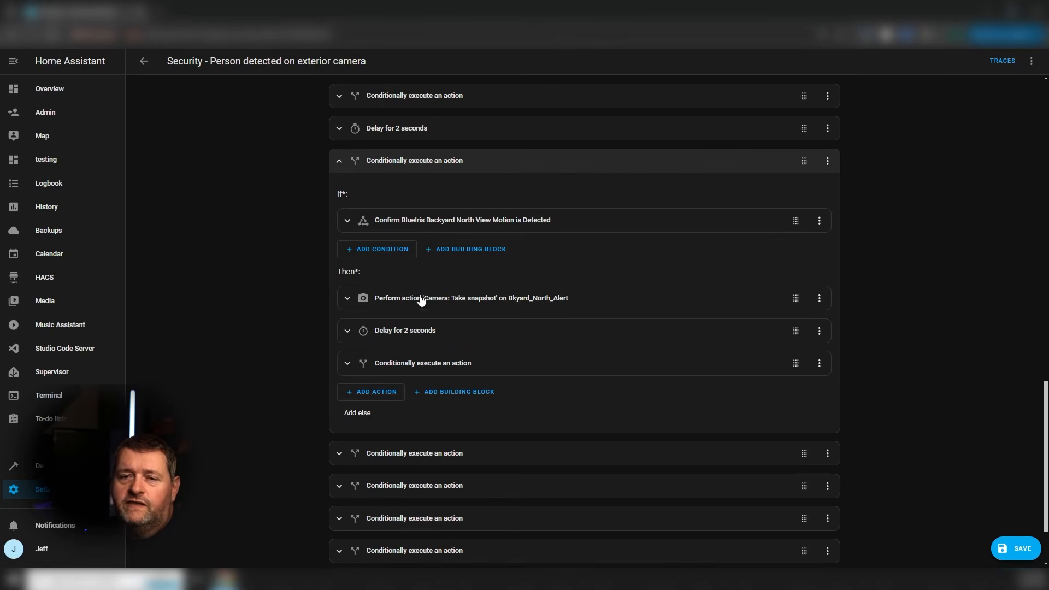
click(339, 161)
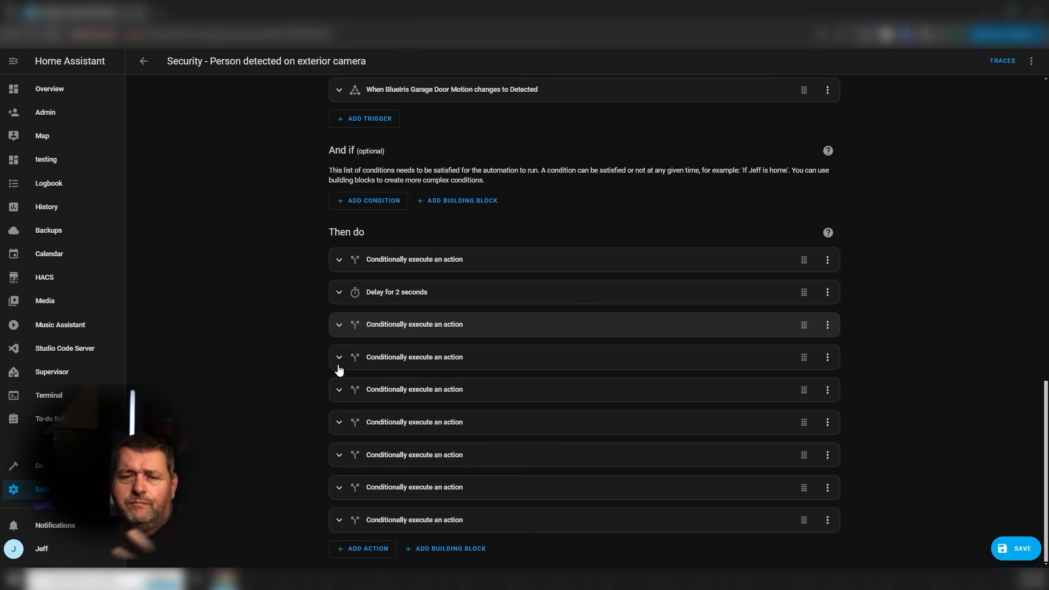
scroll(321, 382, up, 5)
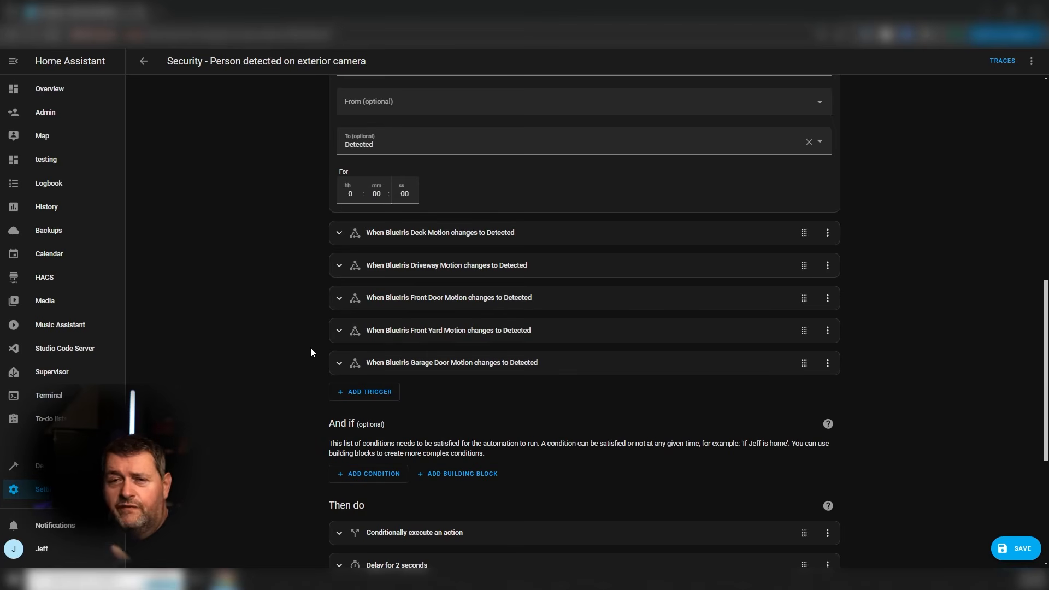
scroll(310, 349, down, 5)
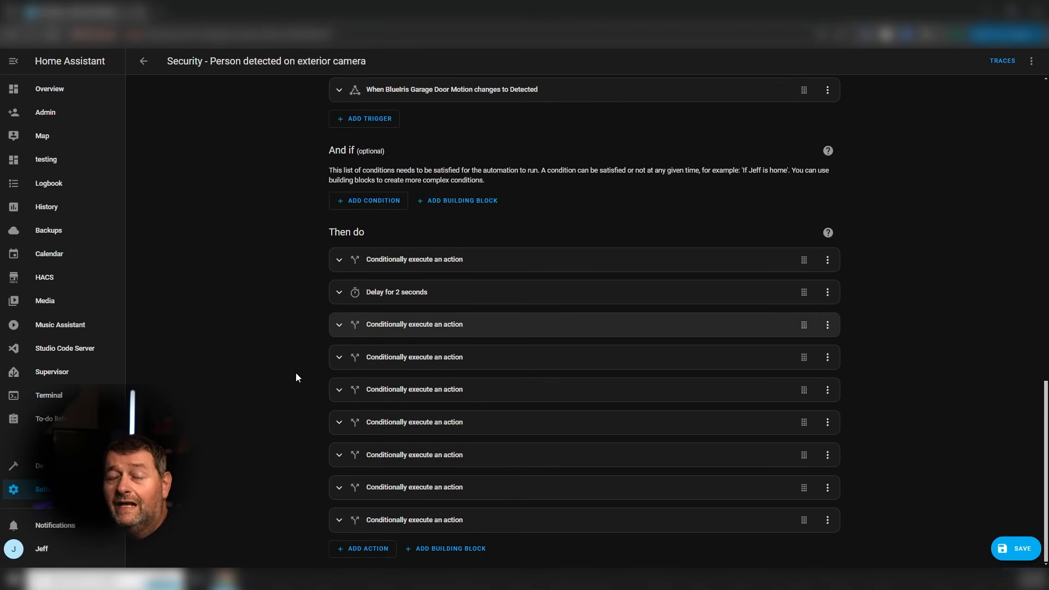
- Collapse the Backyard South View and Backyard North View motion triggers, and return to the list of actions
scroll(293, 372, up, 9)
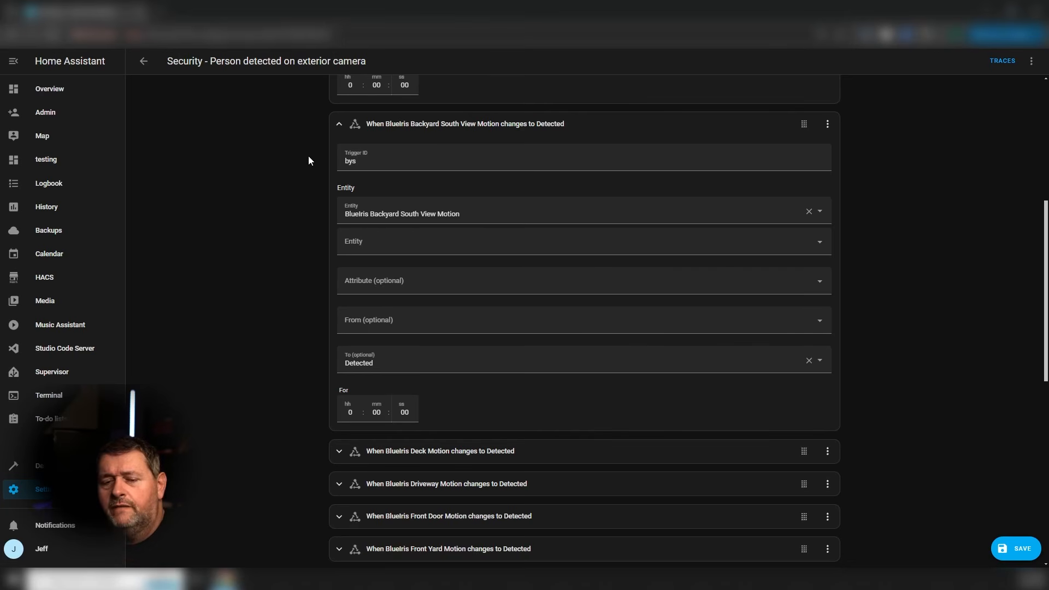
click(338, 129)
scroll(313, 188, up, 5)
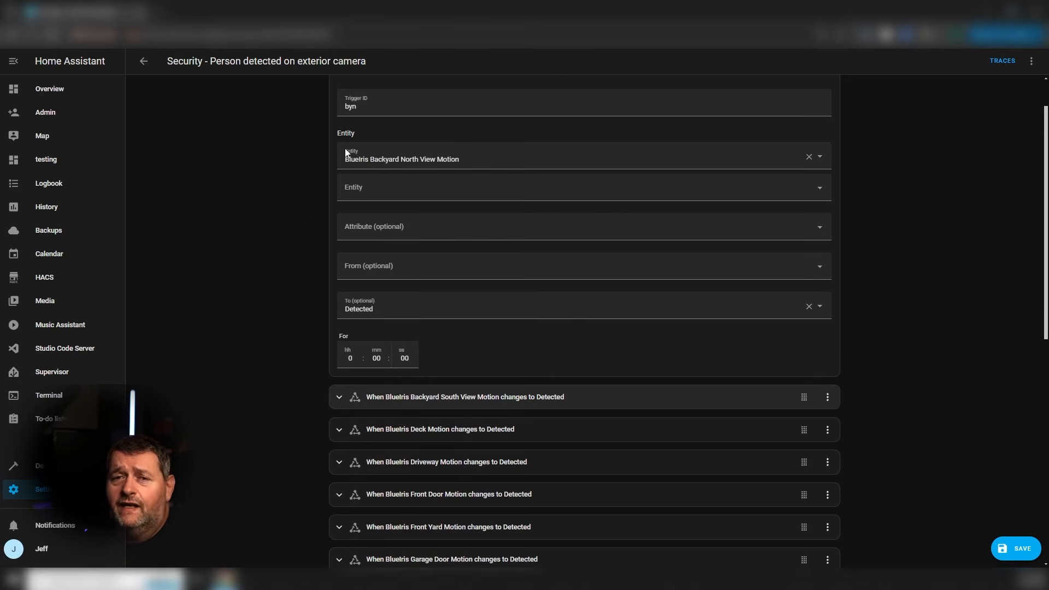
scroll(313, 207, up, 2)
click(339, 123)
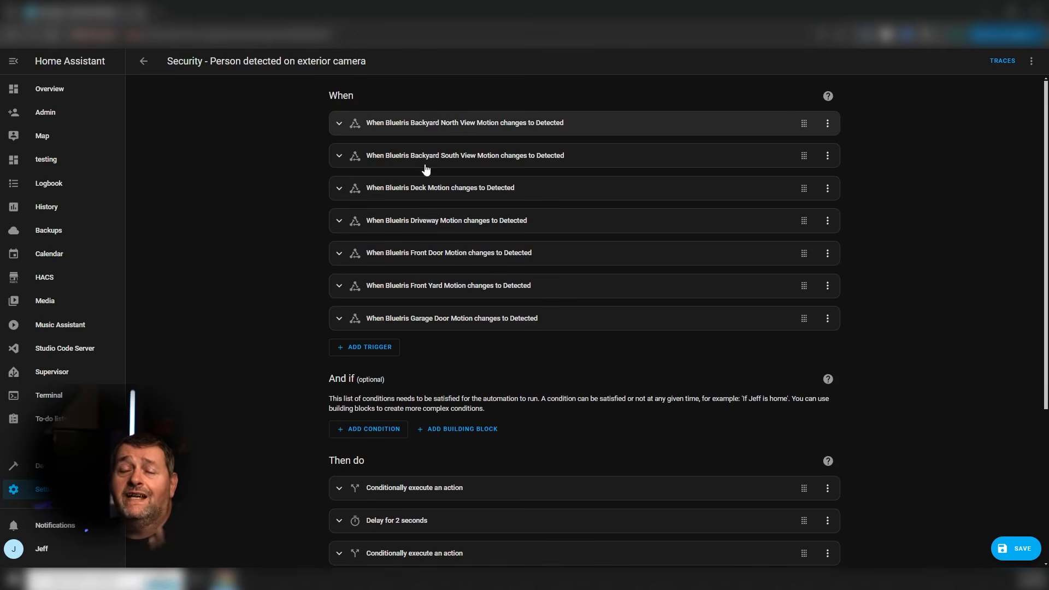
scroll(296, 310, down, 4)
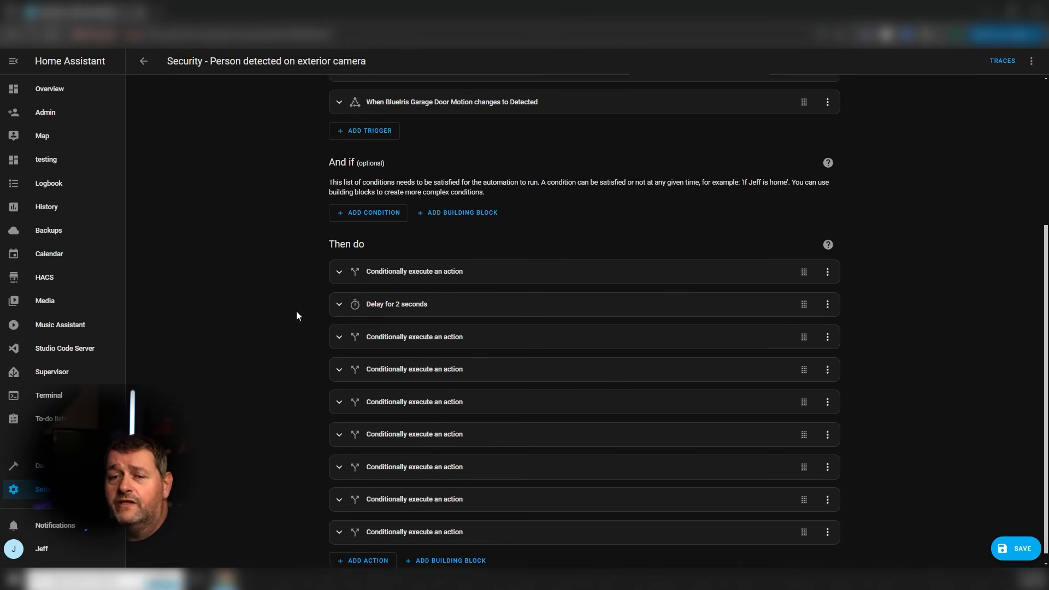